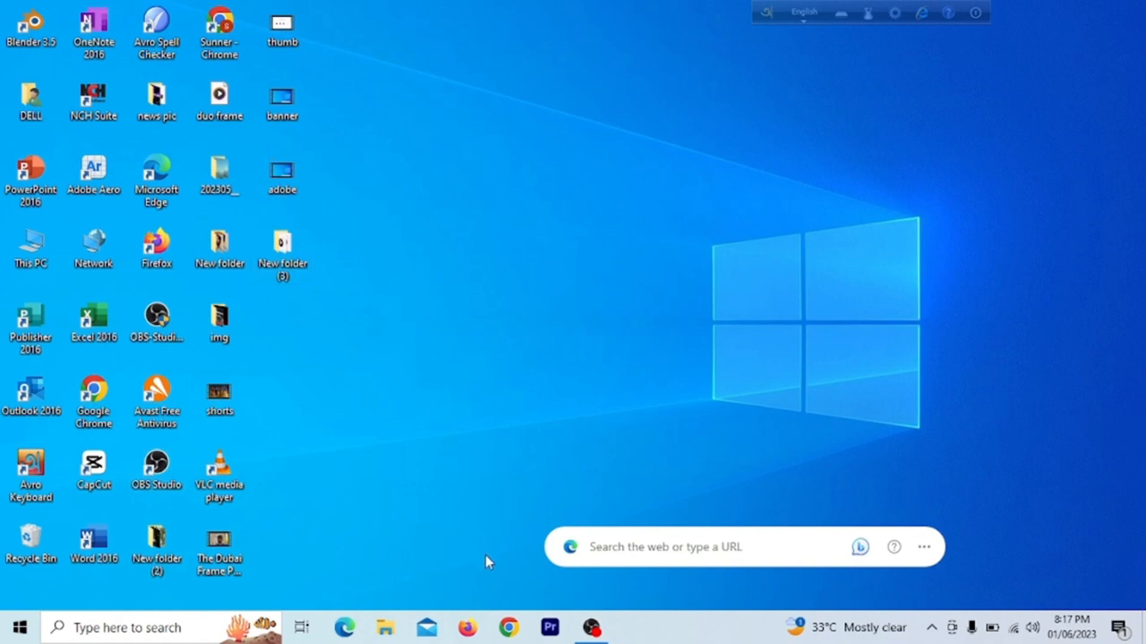
- Open Adobe Premiere Pro and start a new project named "tech video"
left_click(550, 628)
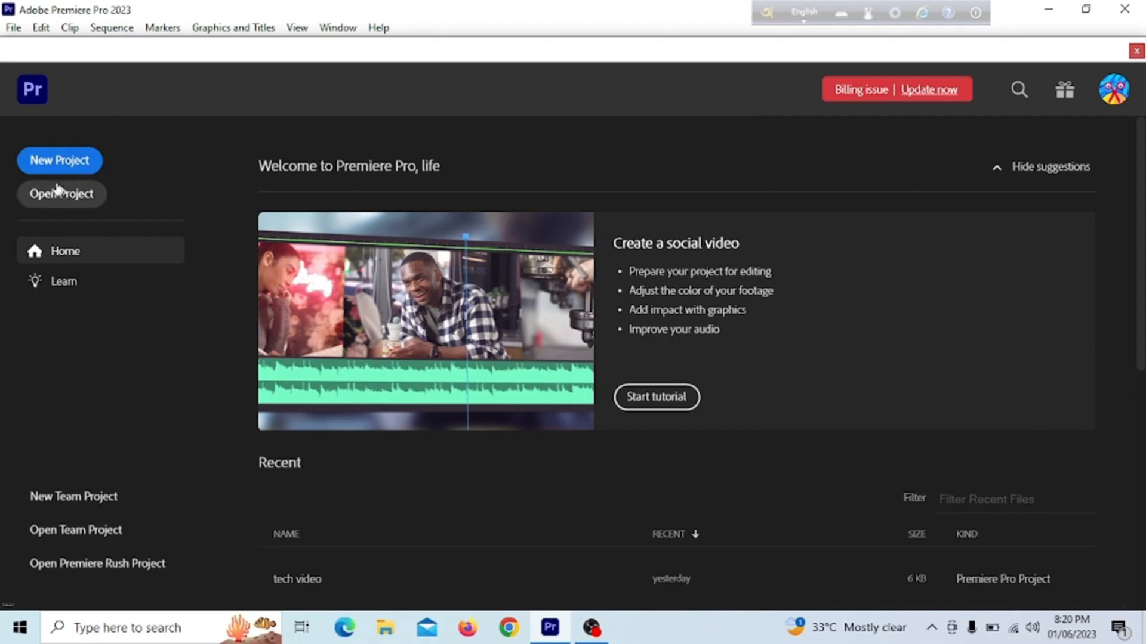
left_click(55, 161)
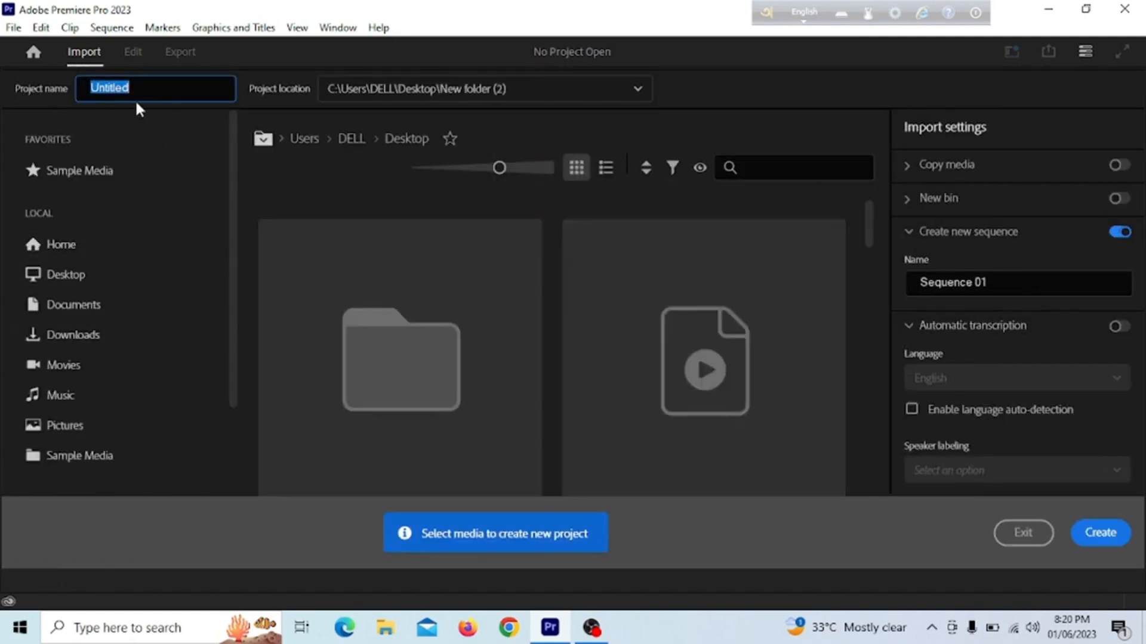
left_click(146, 88)
key("BackSpace")
key("BackSpace")
key("BackSpace")
key("BackSpace")
key("BackSpace")
key("BackSpace")
key("BackSpace")
key("BackSpace")
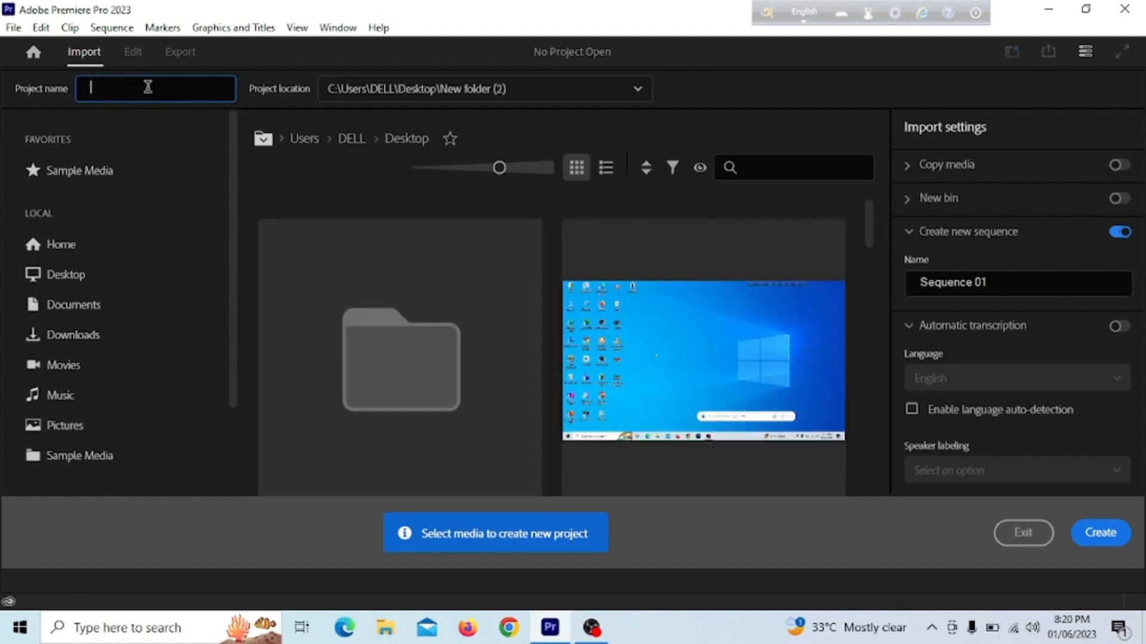
type("tech video")
- Set the project location to D: and create the project, replacing the existing one of the same name
left_click(639, 96)
left_click(638, 93)
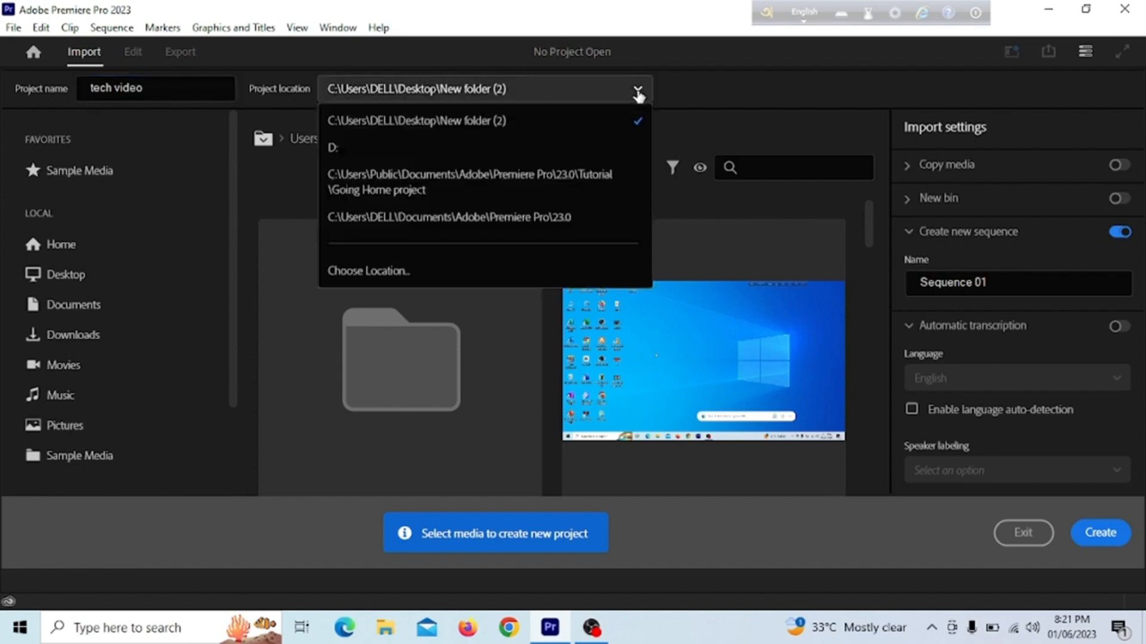
left_click(334, 147)
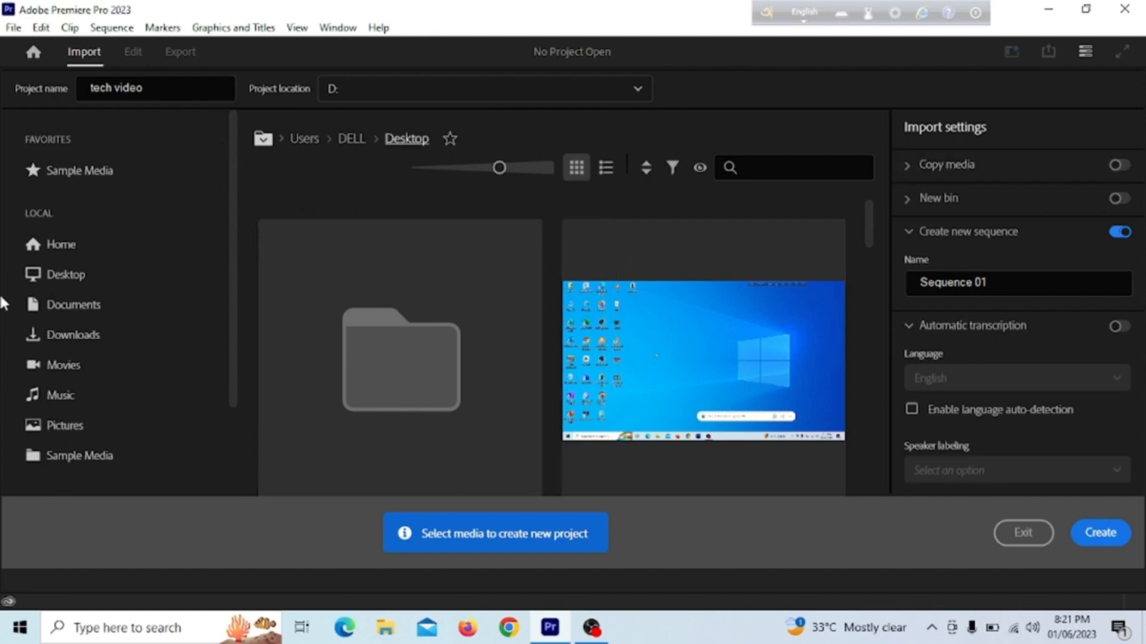
left_click(1106, 535)
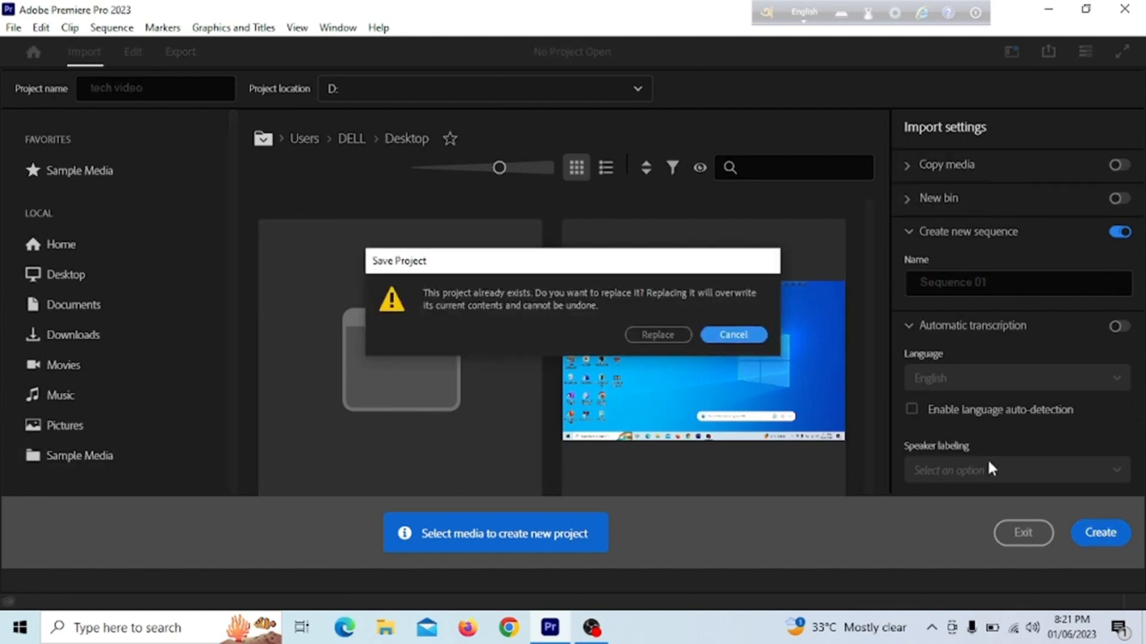
left_click(658, 334)
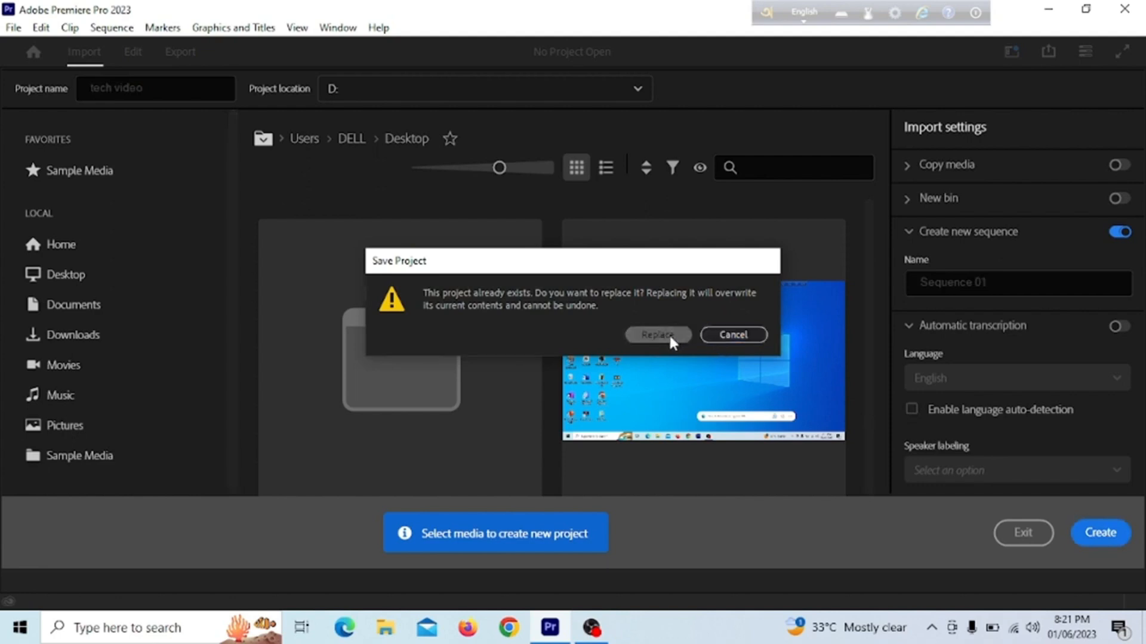
left_click(1097, 533)
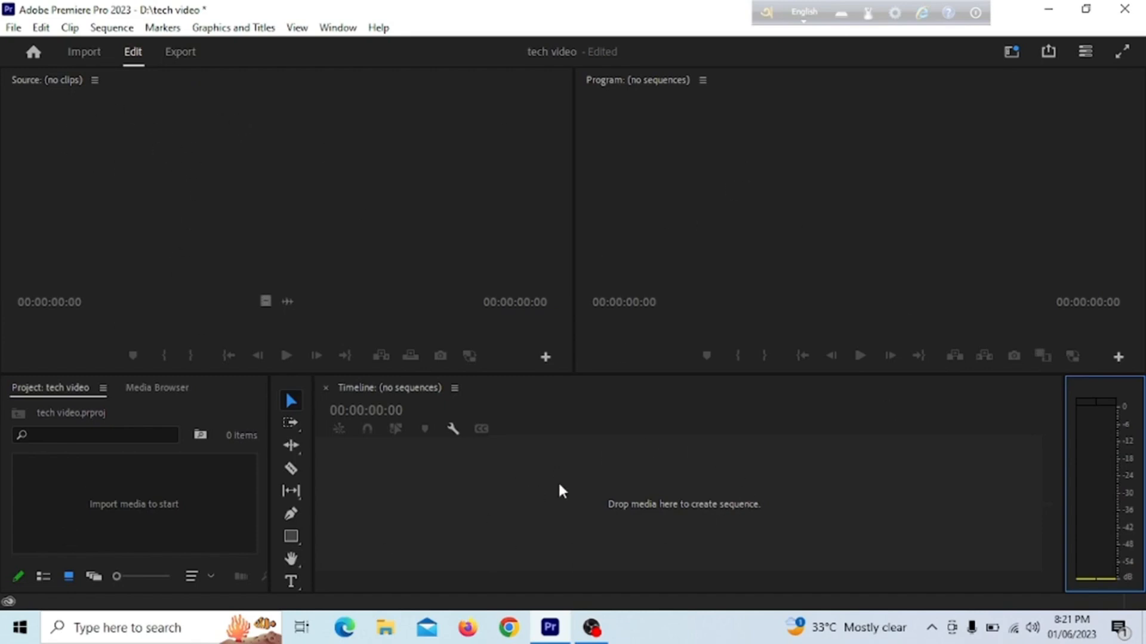
left_click(110, 500)
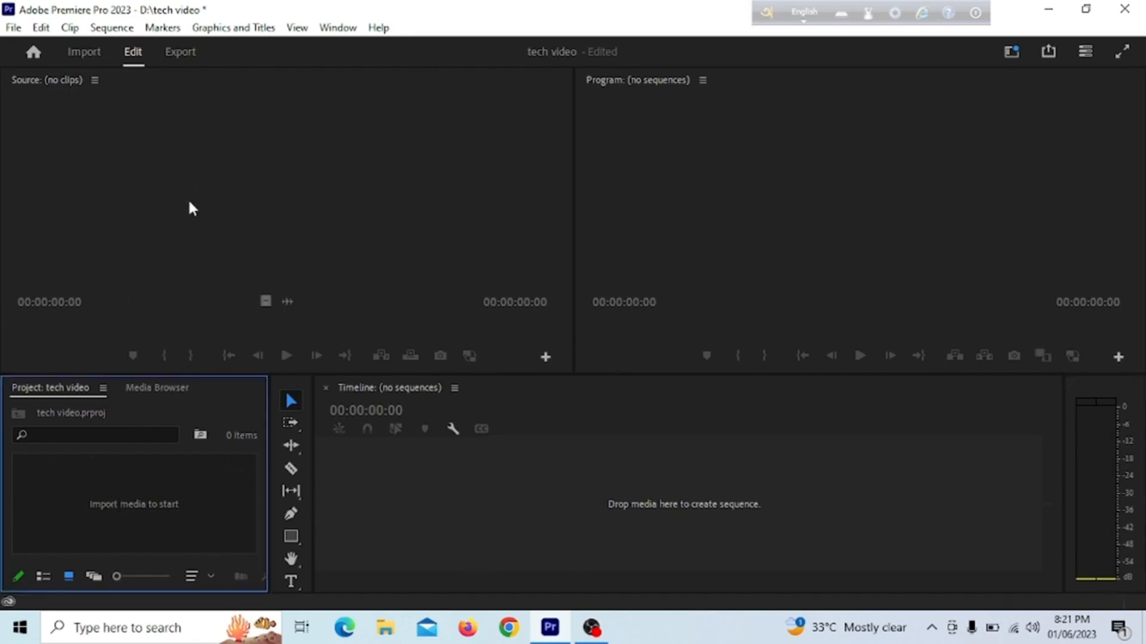
left_click(189, 157)
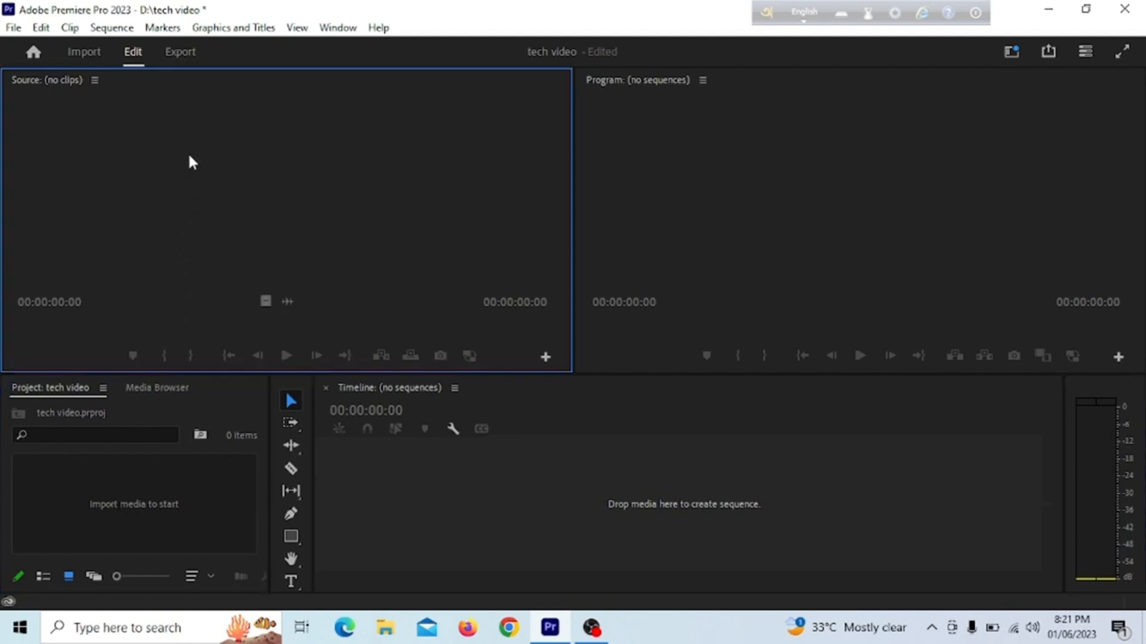
left_click(641, 528)
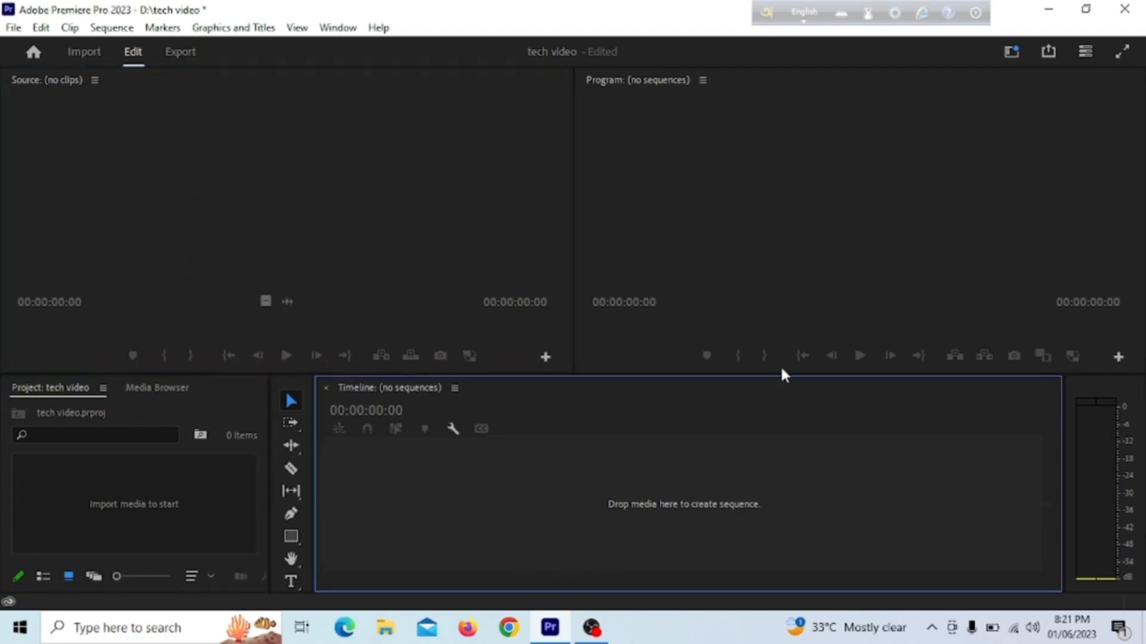
left_click(900, 142)
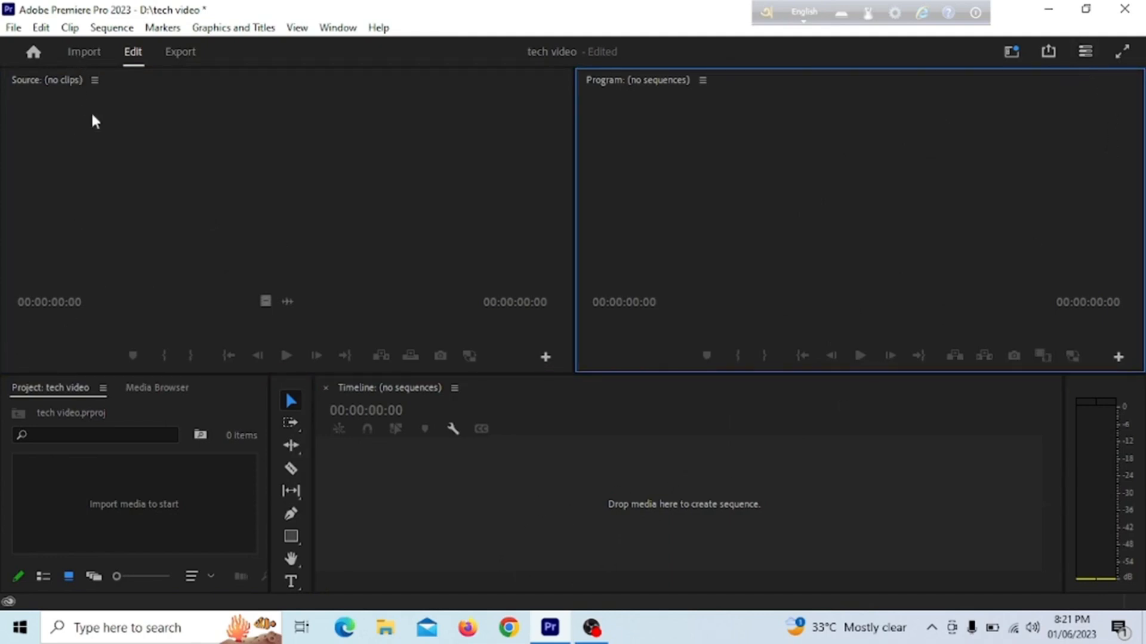
right_click(145, 494)
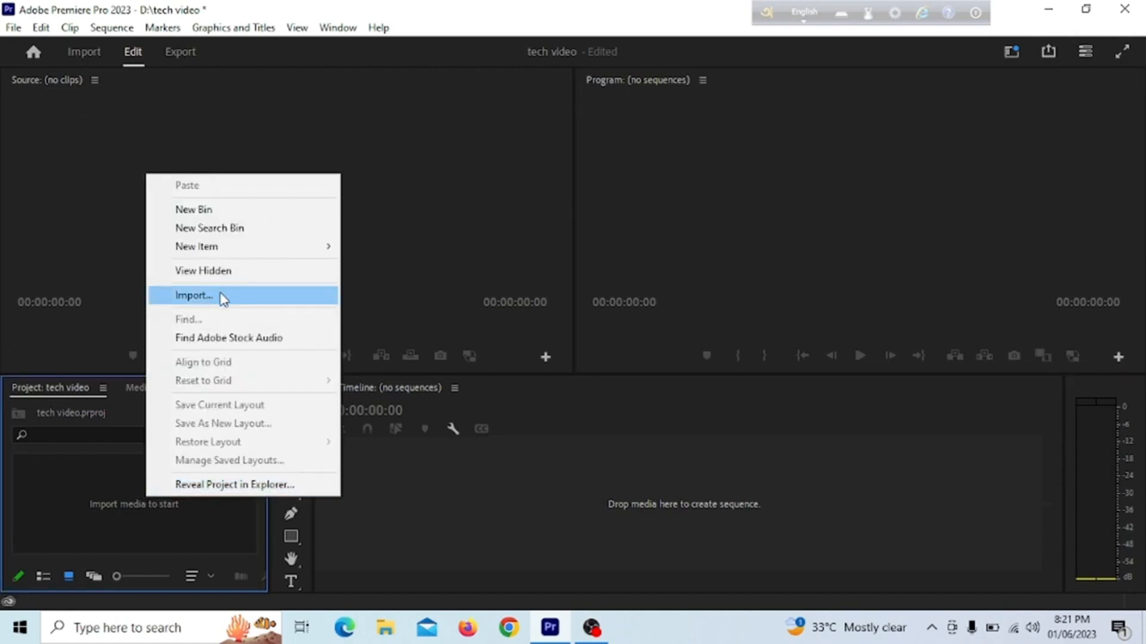
left_click(75, 459)
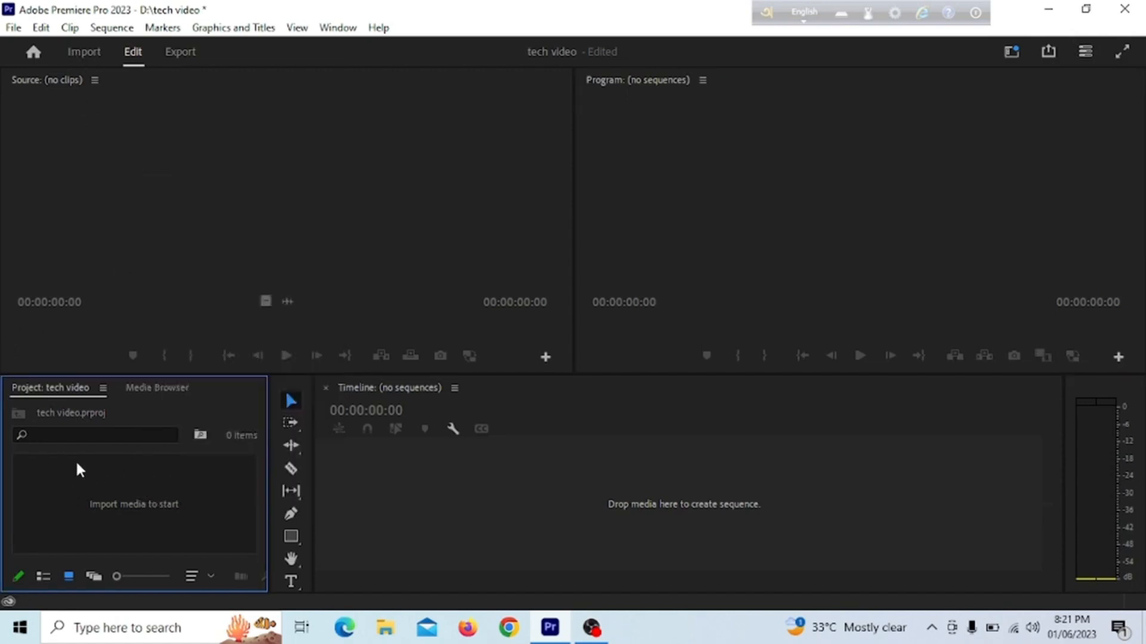
left_click(12, 28)
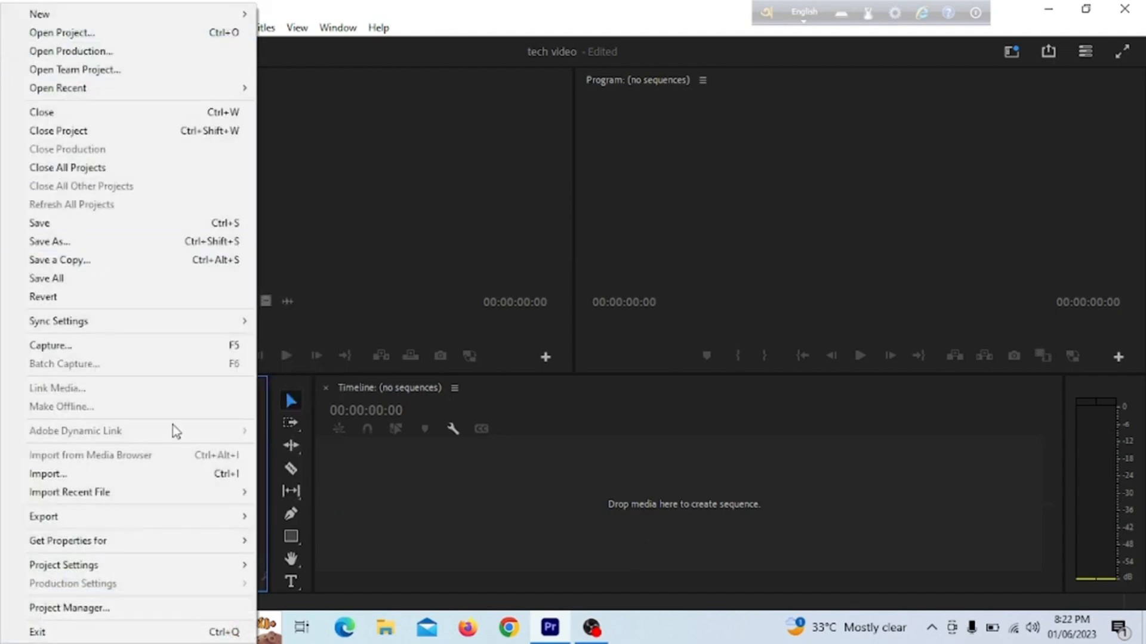
left_click(490, 555)
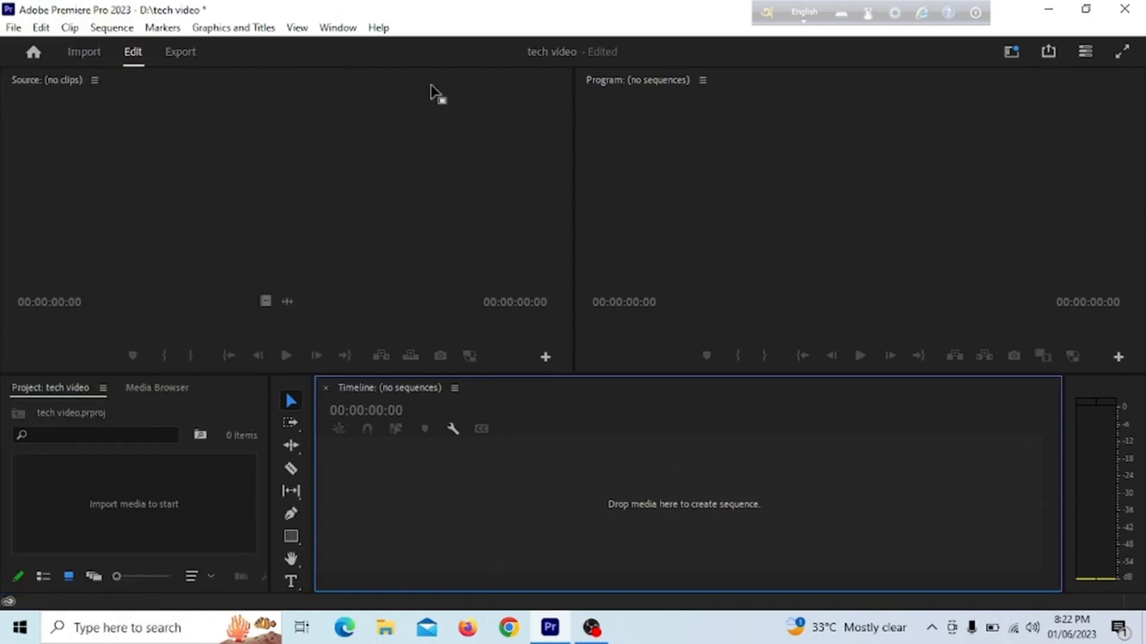
- Reset the Learning workspace to its saved layout and close the Learn panel
left_click(337, 28)
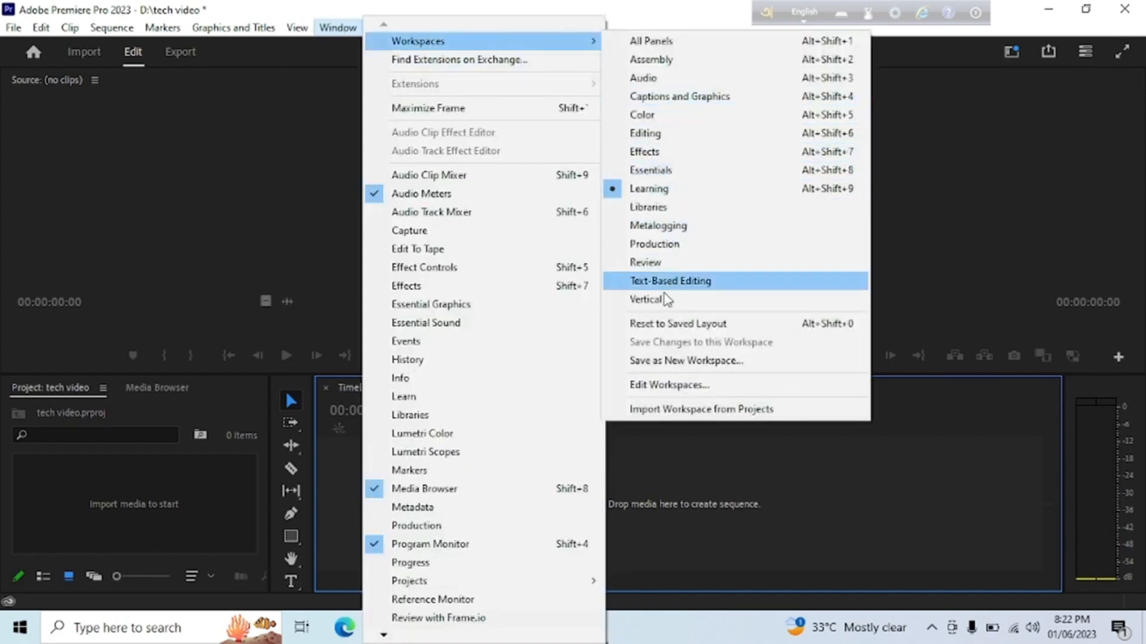
left_click(718, 322)
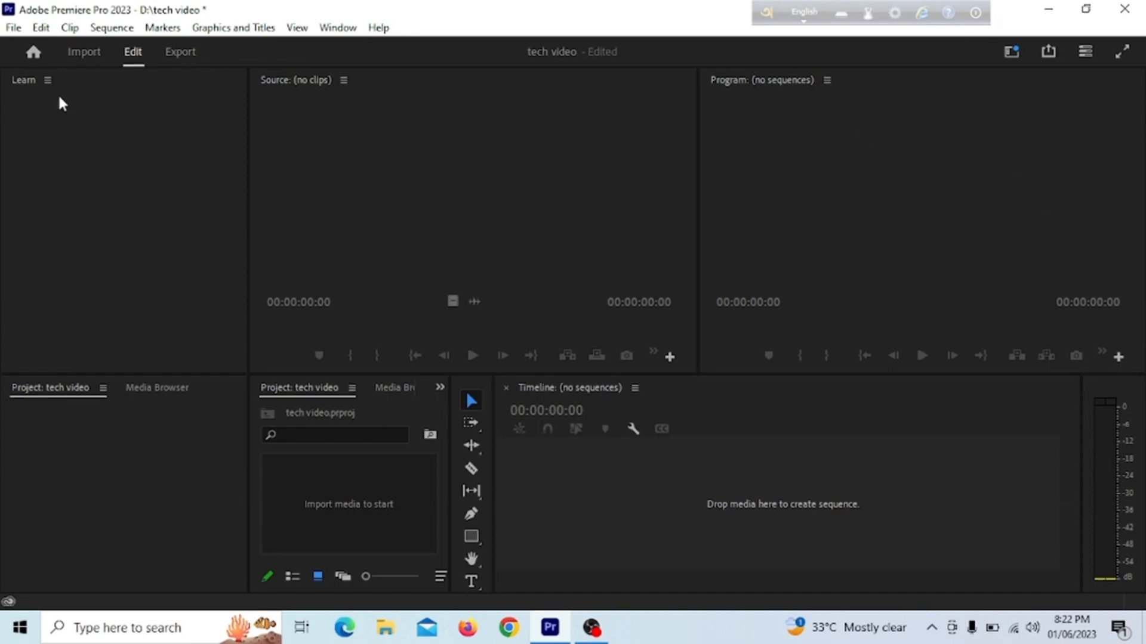
left_click(46, 81)
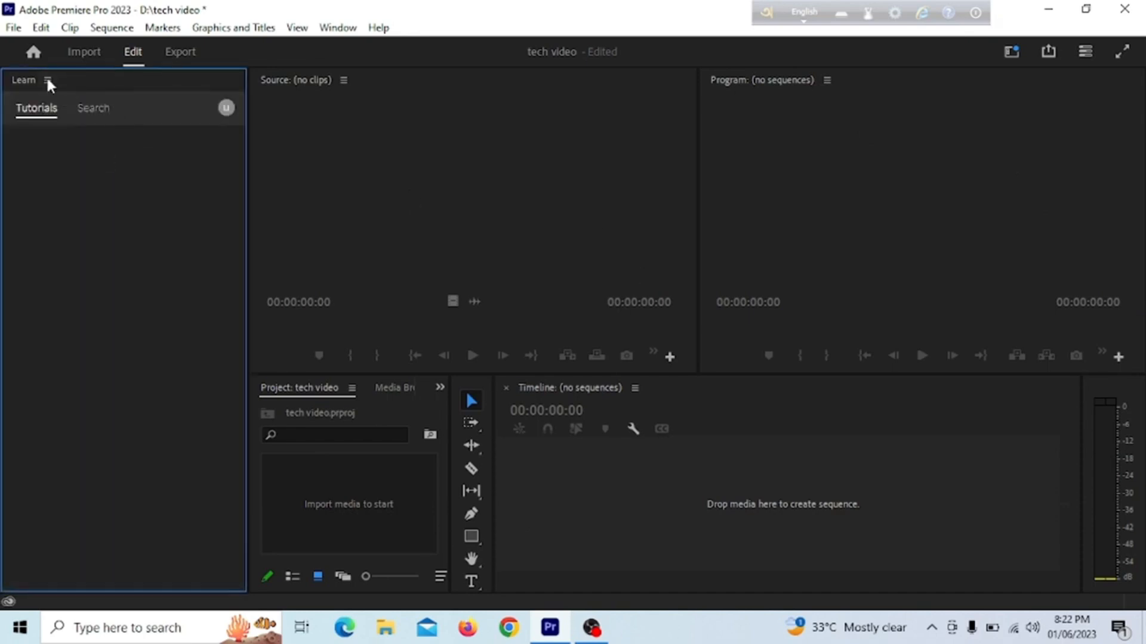
left_click(48, 80)
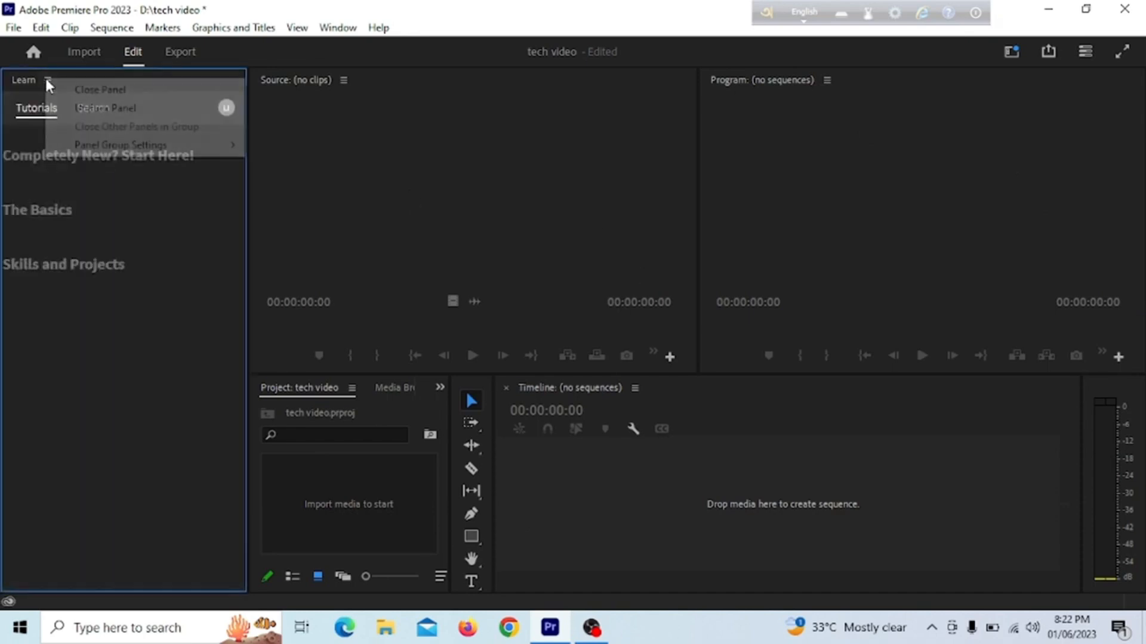
left_click(99, 90)
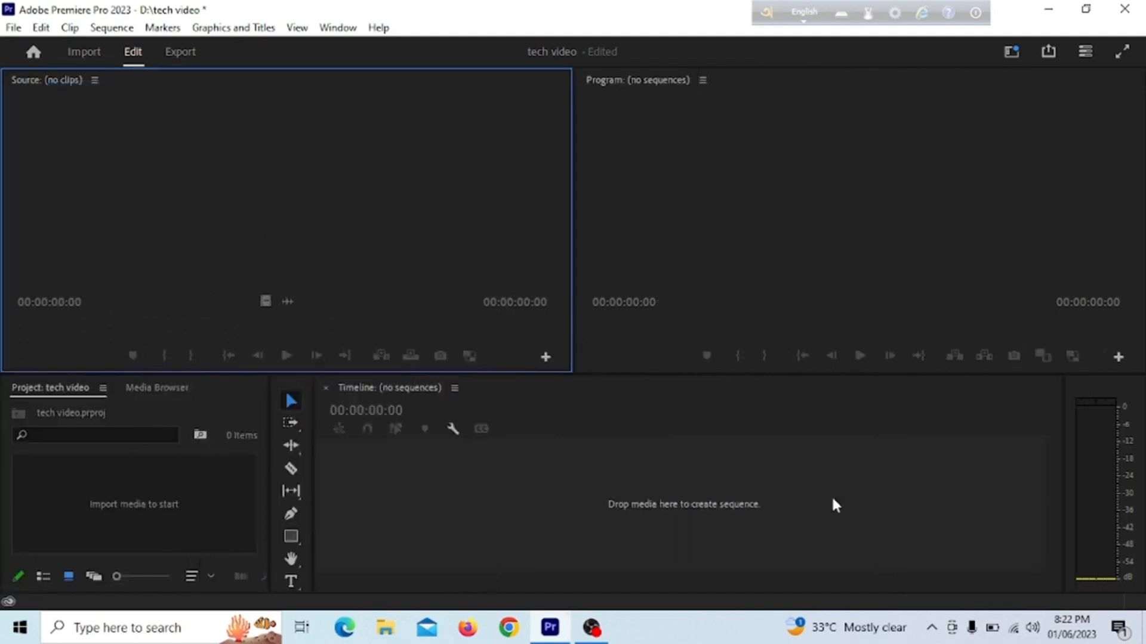
- Import the mixkit 3d-spin-transition, baby-giraffe and brown-horse video clips from the desktop's New folder (2) into the project
left_click(87, 493)
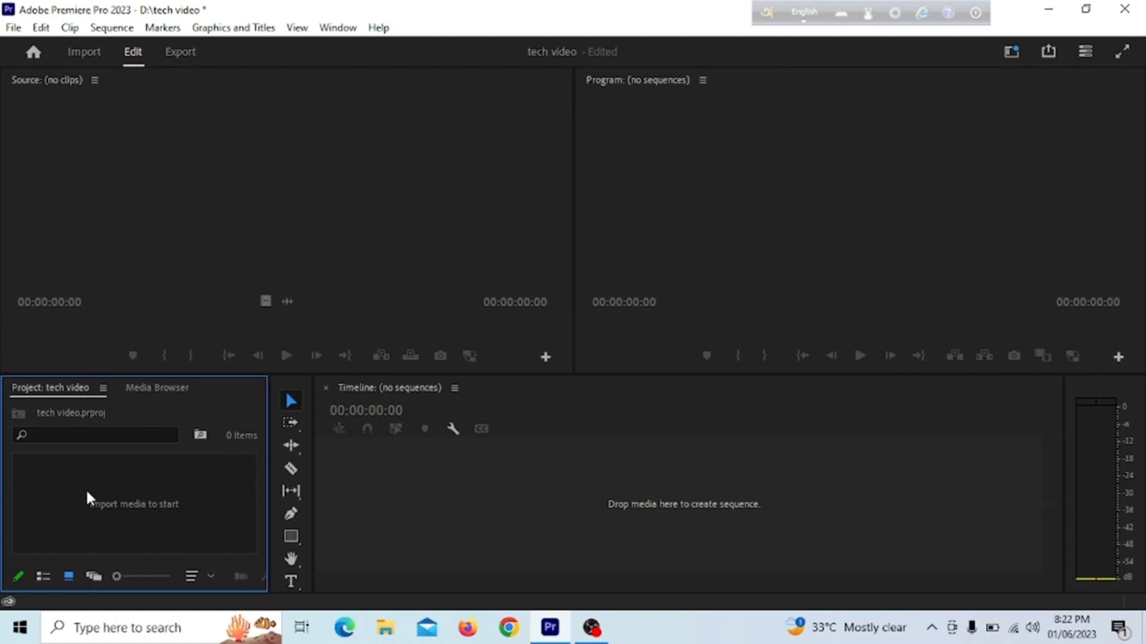
right_click(86, 493)
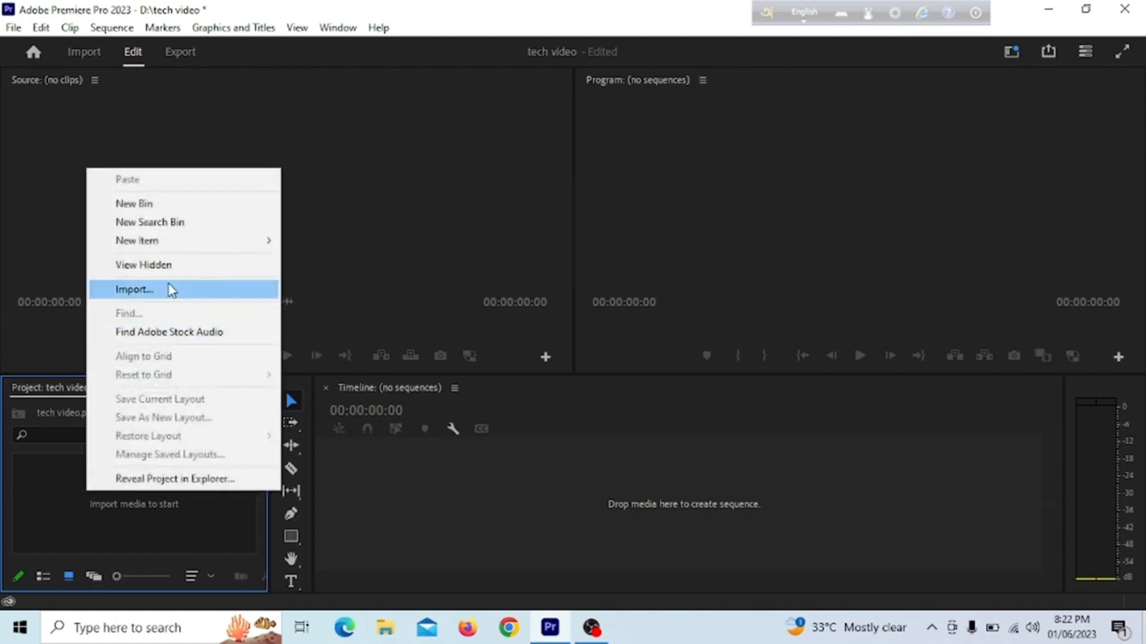
left_click(171, 290)
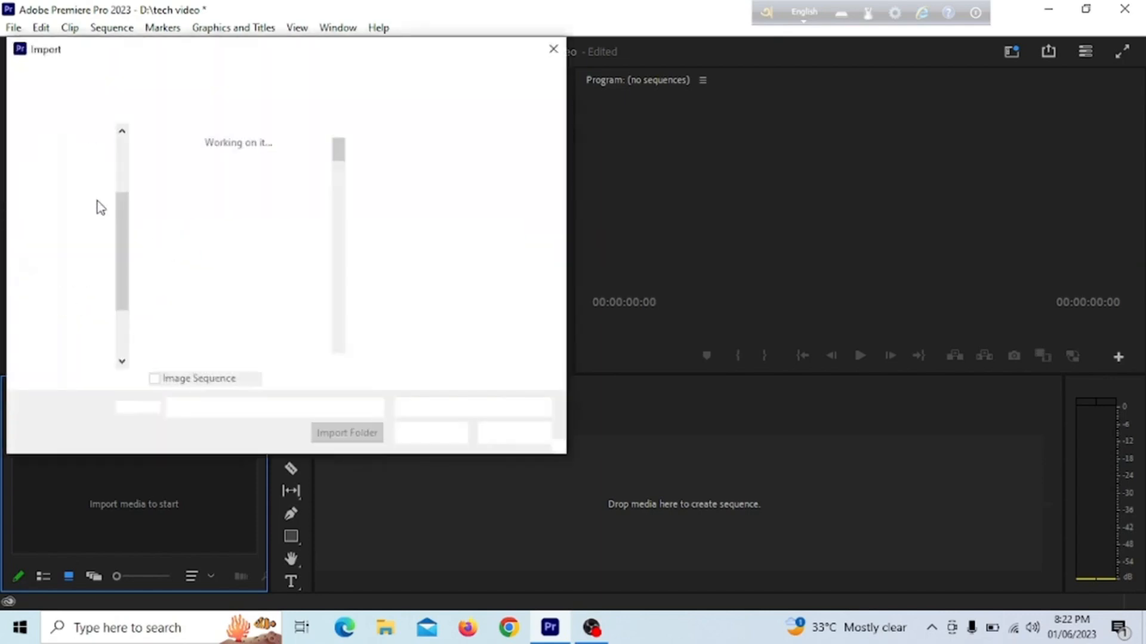
left_click(288, 190)
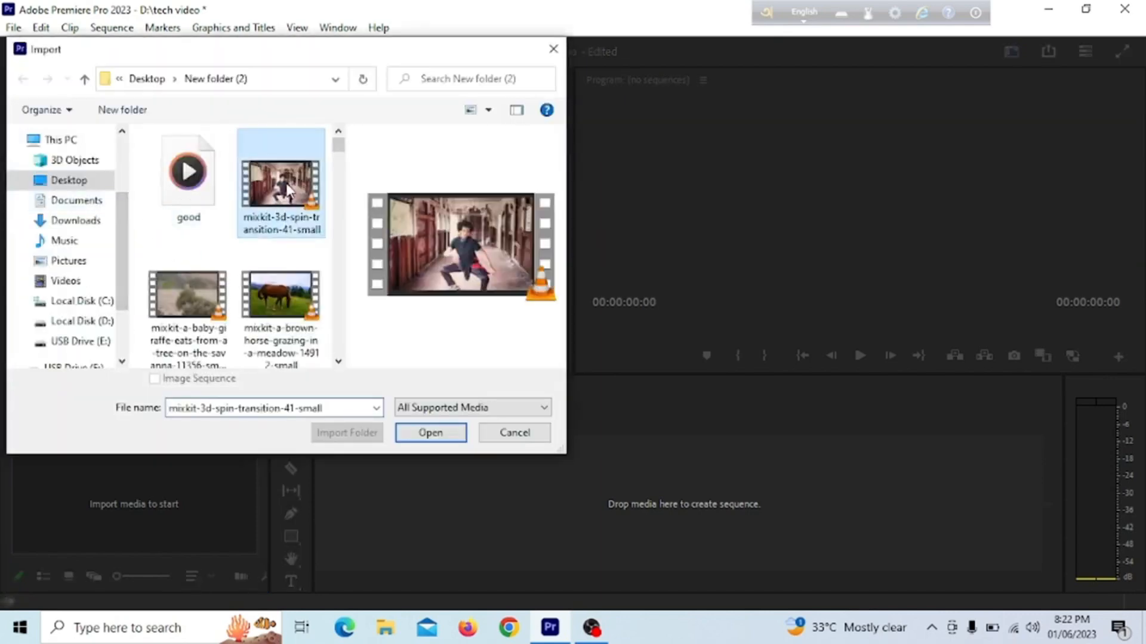
left_click(187, 295, "ctrl")
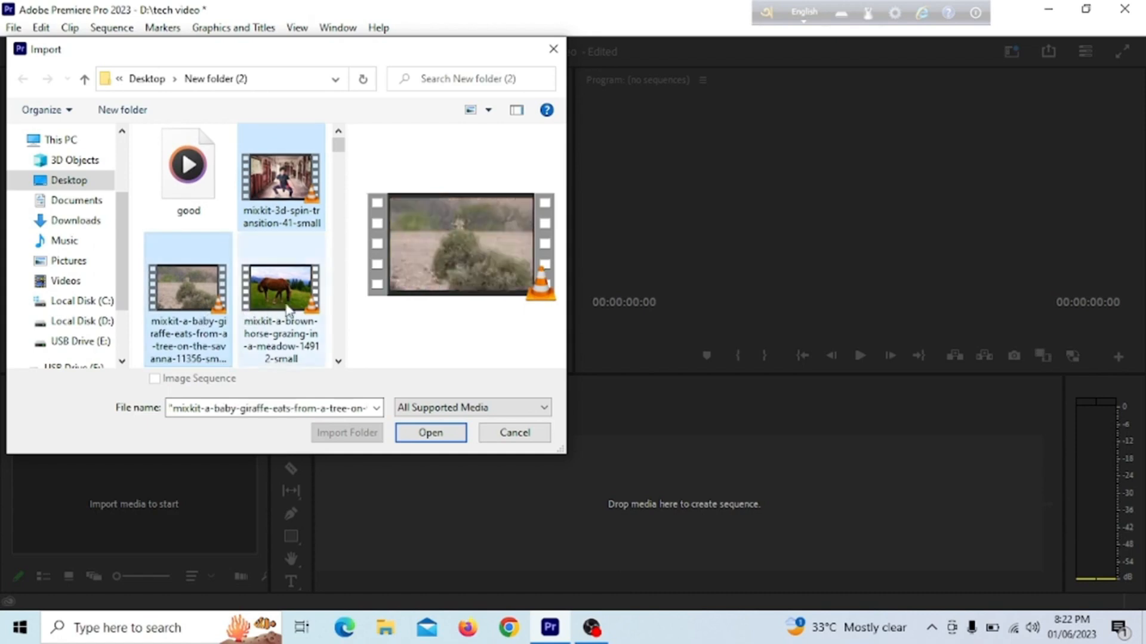
left_click(284, 295, "ctrl")
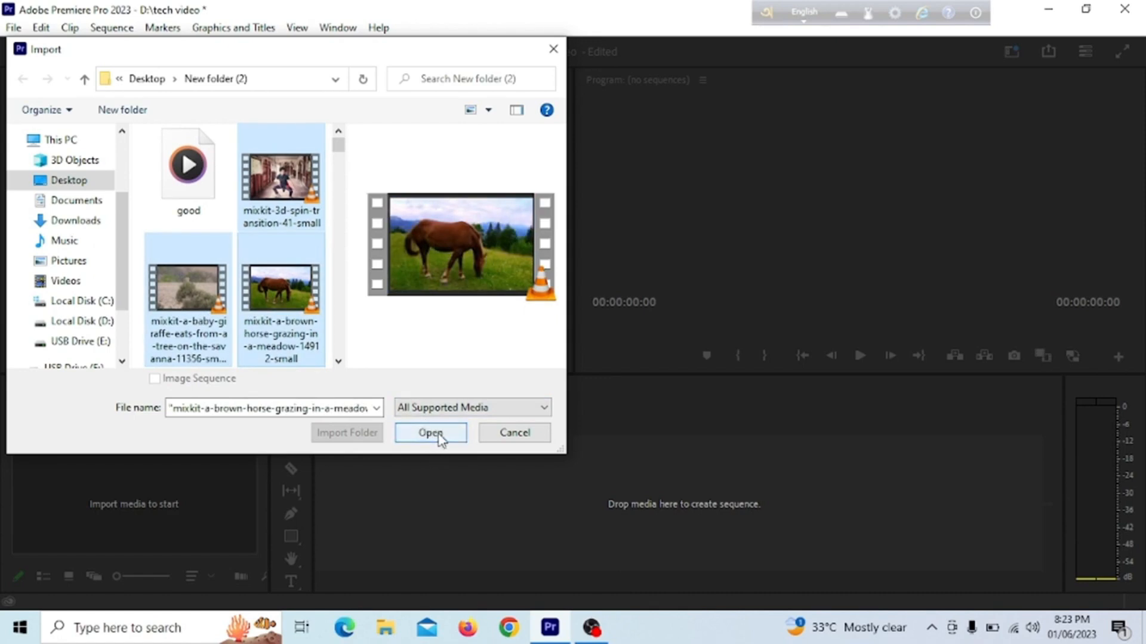
left_click(440, 438)
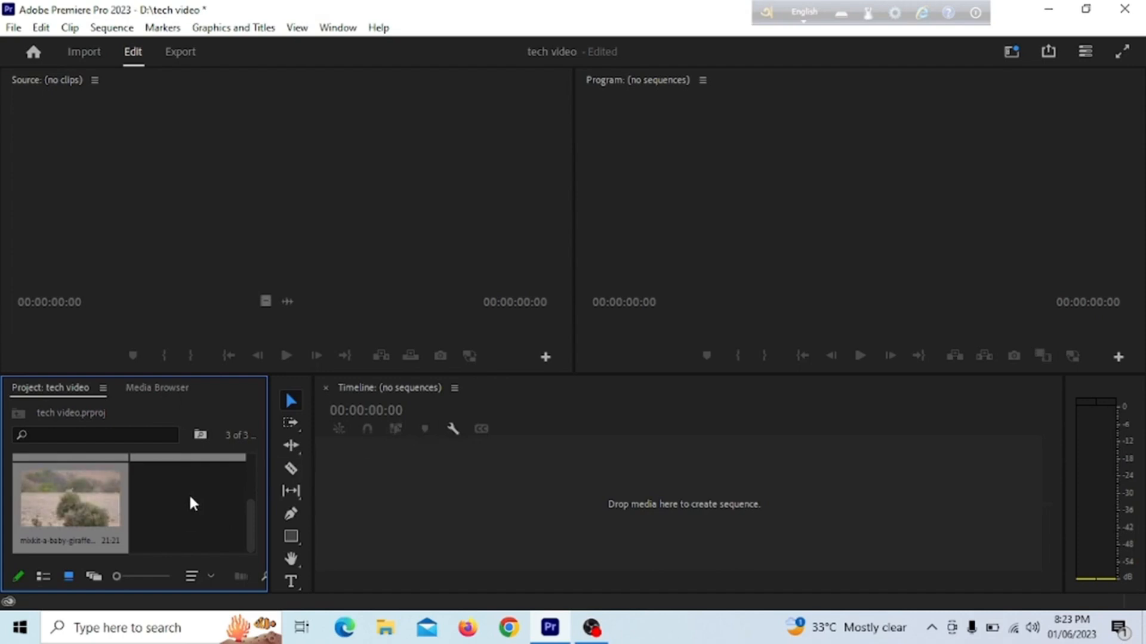
- Create a new bin named "video" in the project
left_click(188, 496)
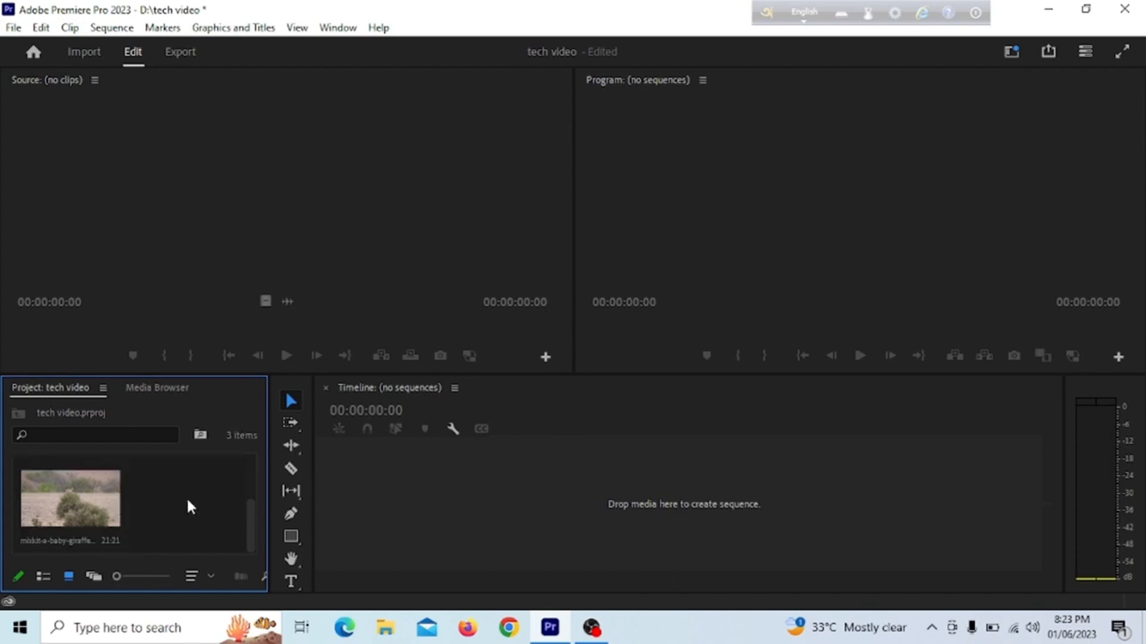
right_click(188, 497)
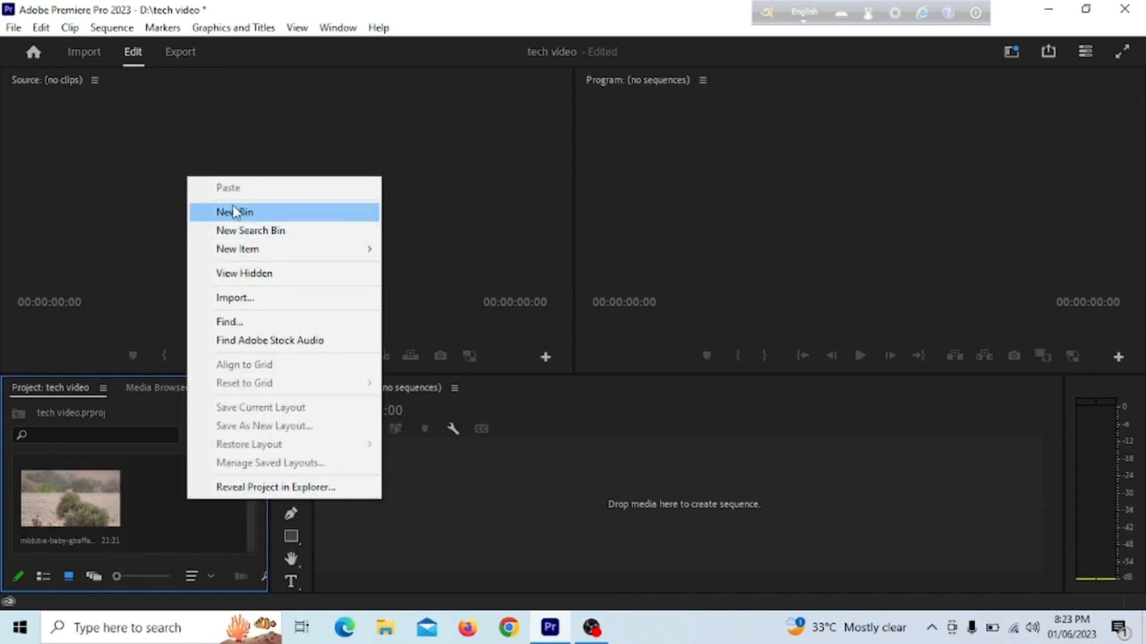
left_click(280, 212)
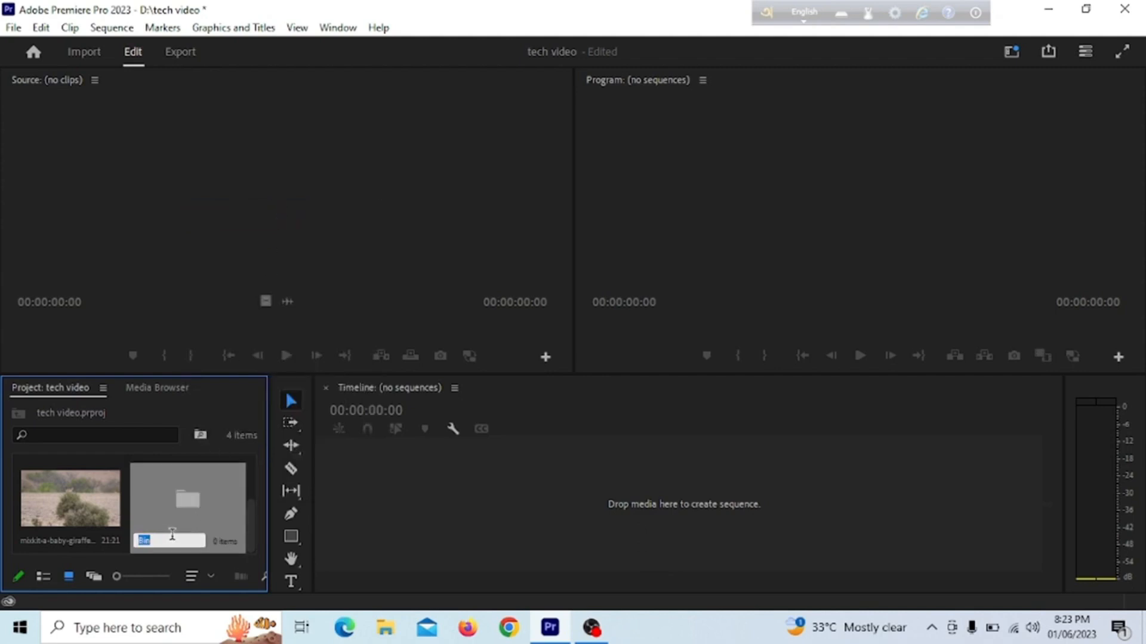
key("BackSpace")
type("video")
left_click(344, 508)
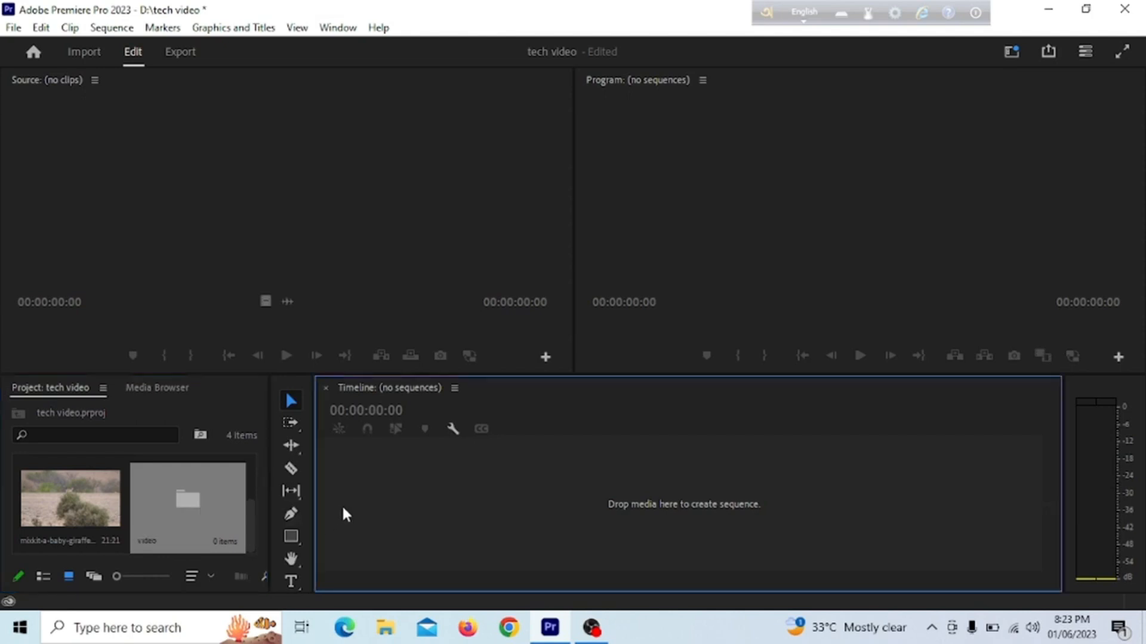
- Delete the empty "video" bin from the project
left_click(193, 507)
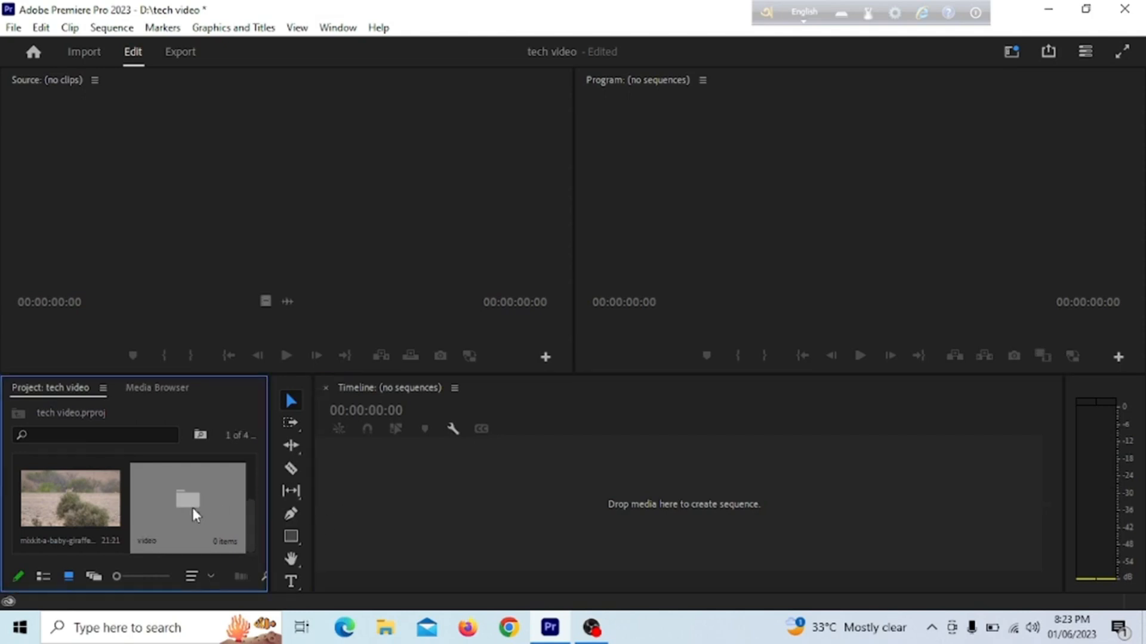
right_click(192, 508)
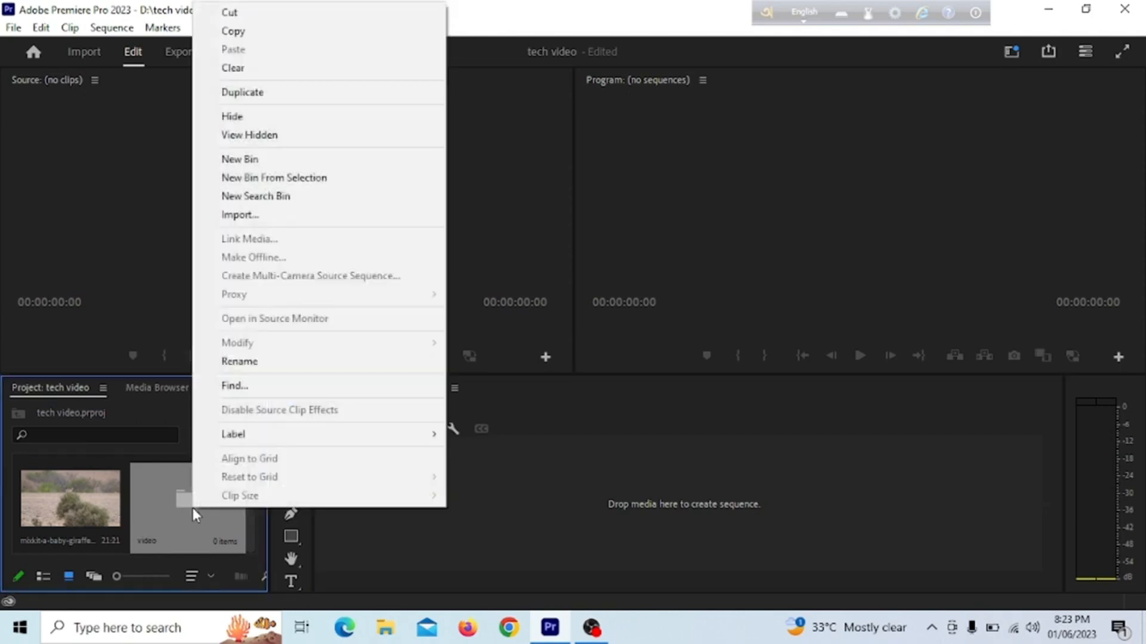
left_click(244, 69)
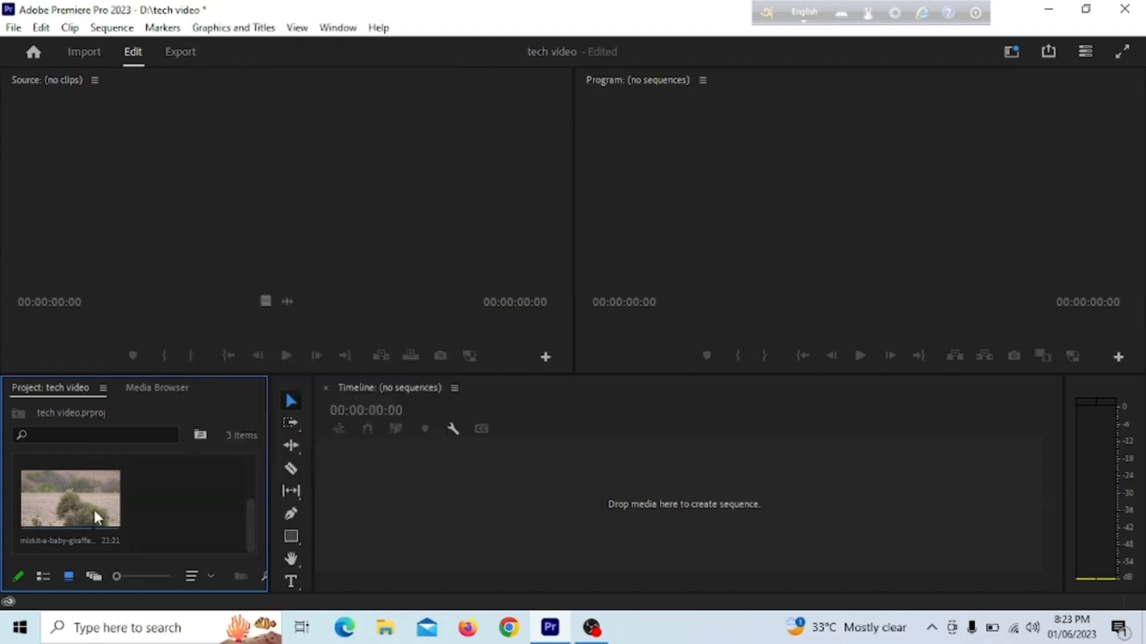
- Open the 3d-spin-transition clip in the Source Monitor and play part of it
scroll(93, 507, "up", 2)
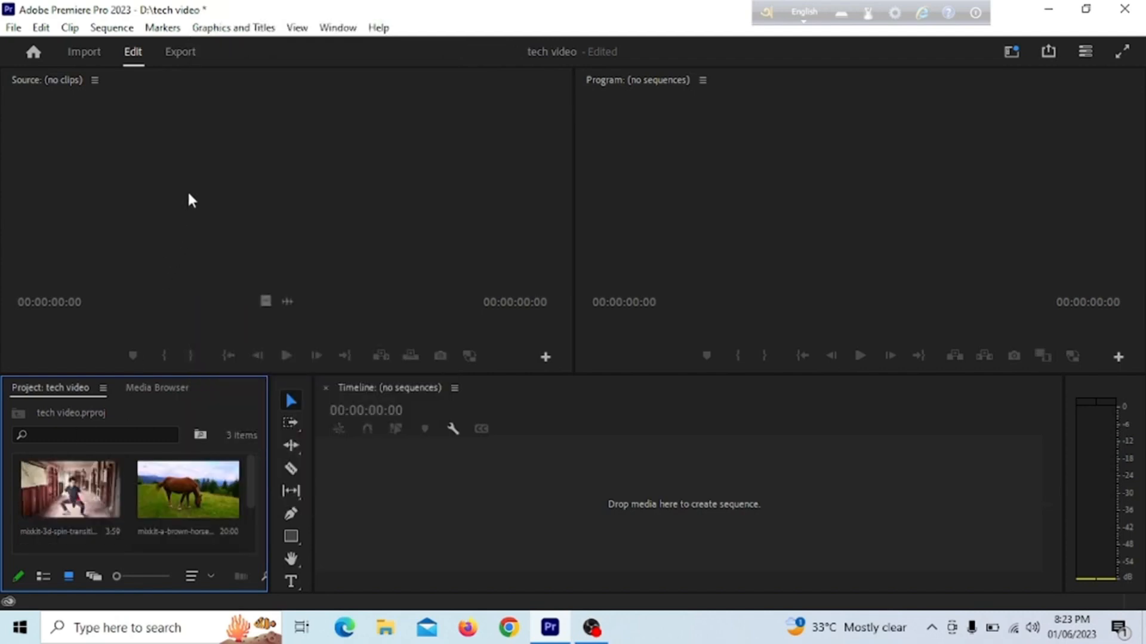
left_click(187, 191)
double_click(71, 490)
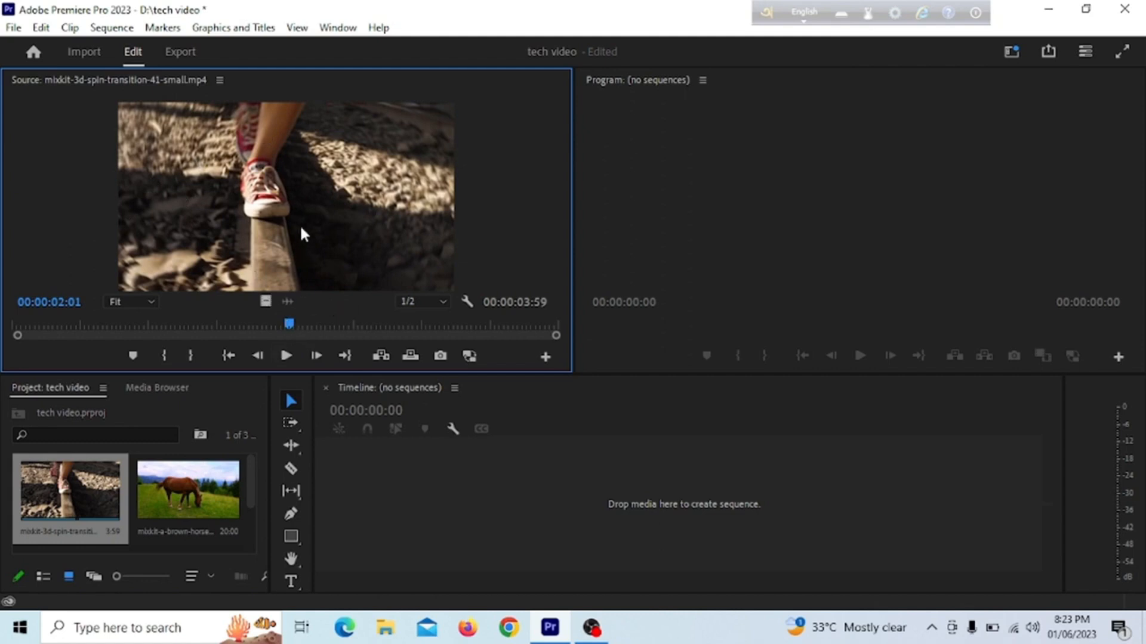
left_click(286, 356)
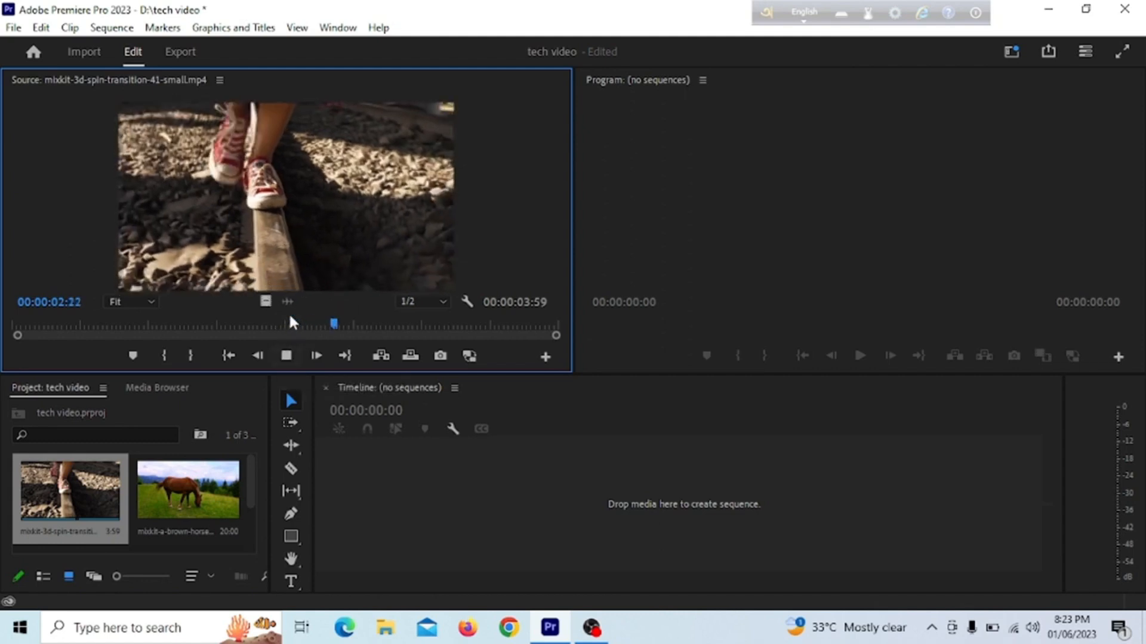
left_click(286, 356)
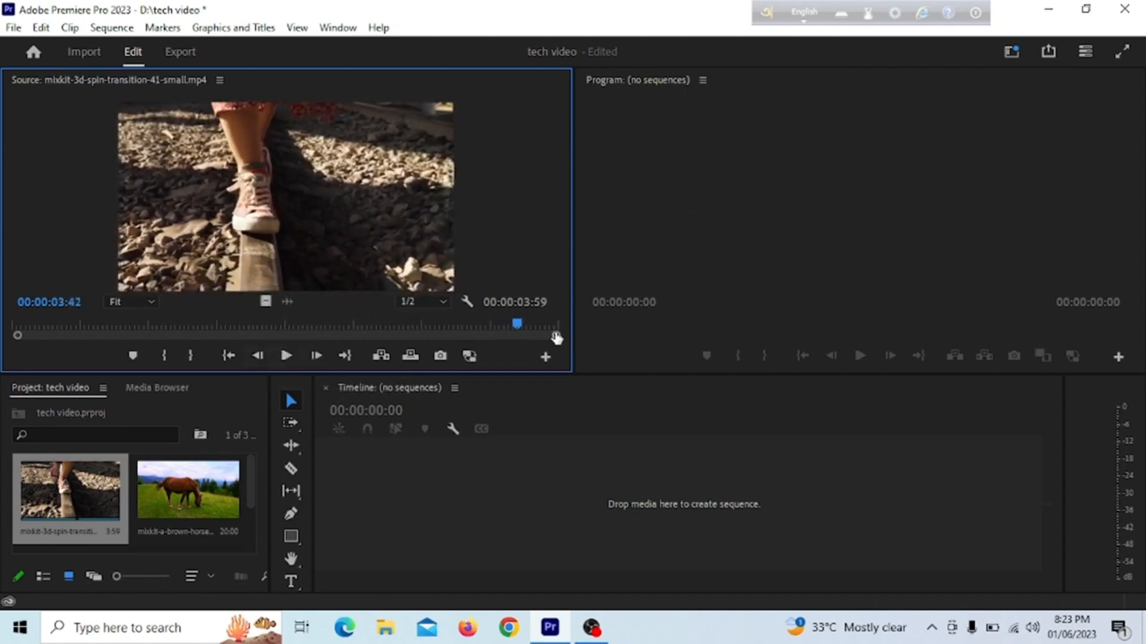
- Mark the 3d-spin-transition clip from 00:00:02:00 to 00:00:03:31 and create a sequence from that range in the empty timeline
left_click_drag(519, 319, 290, 321)
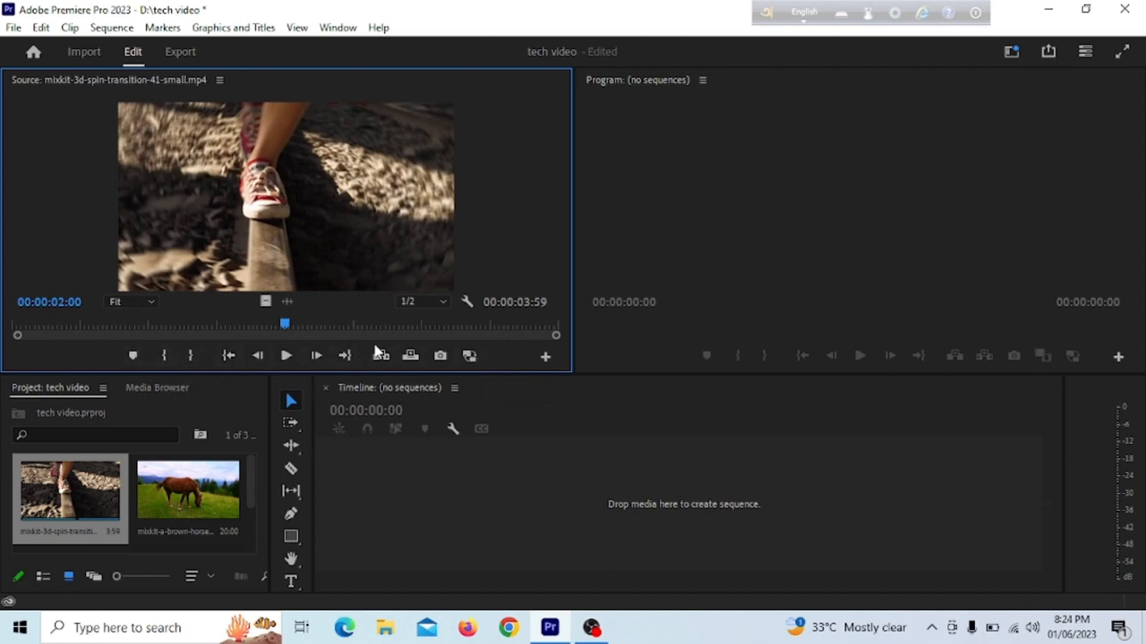
left_click(161, 353)
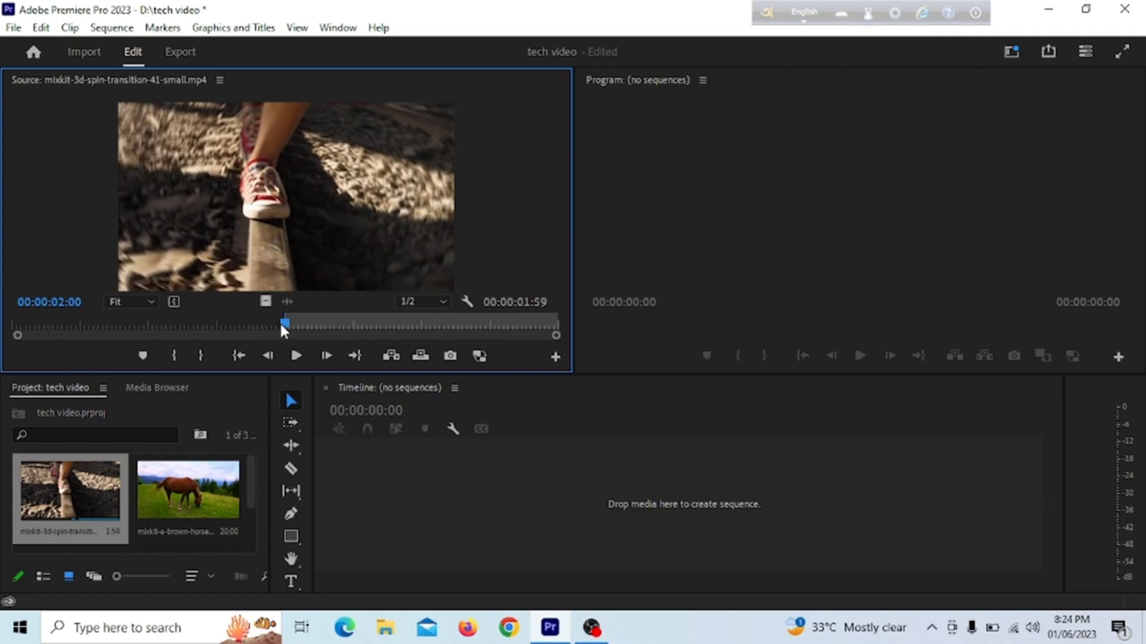
left_click_drag(281, 325, 489, 317)
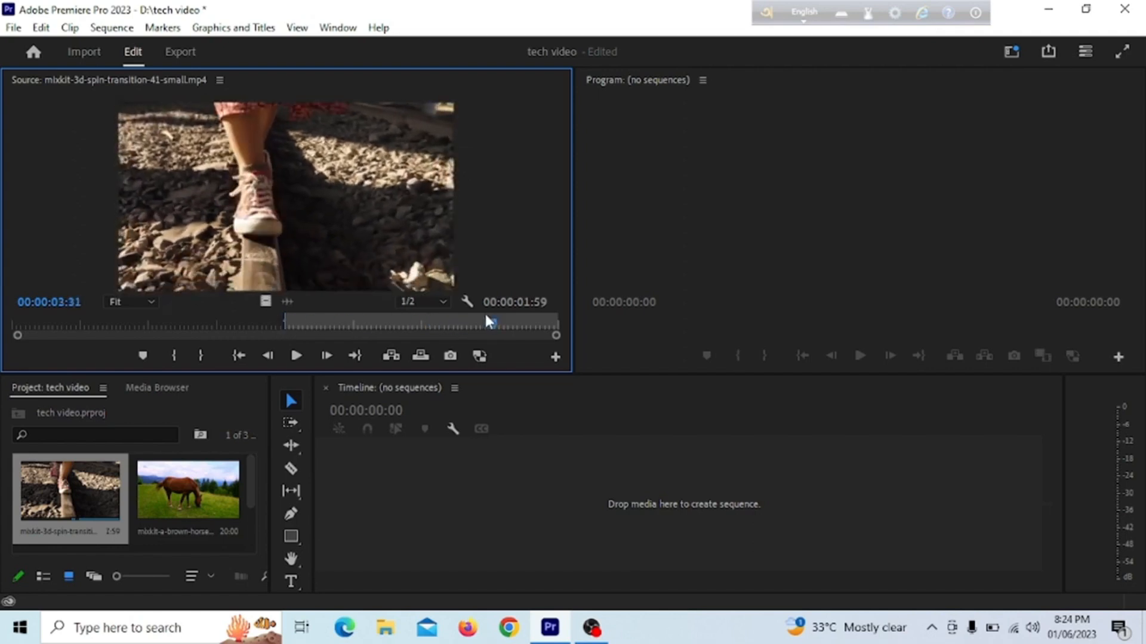
left_click(199, 356)
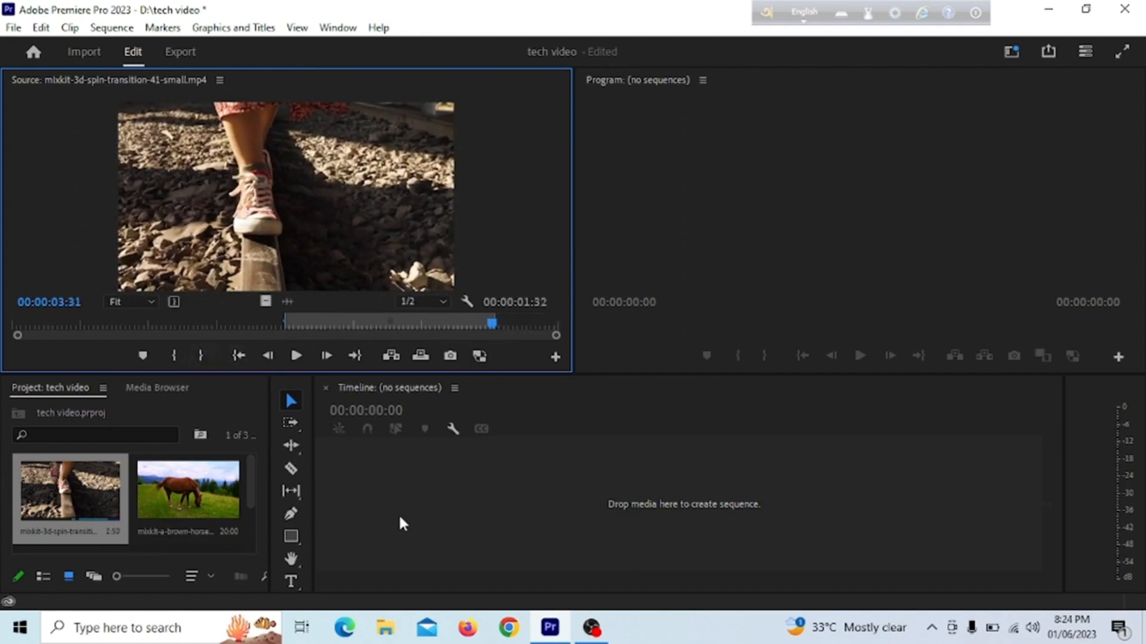
left_click_drag(308, 195, 328, 485)
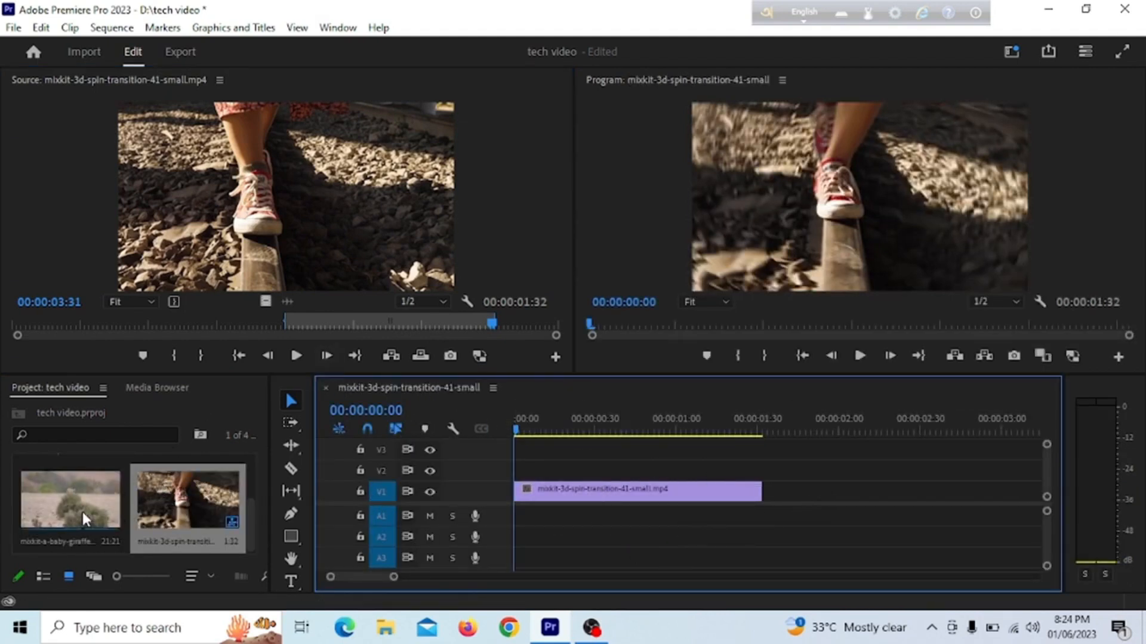
- Load the baby-giraffe clip in the Source Monitor and preview it from 00:00:04:19
left_click(261, 172)
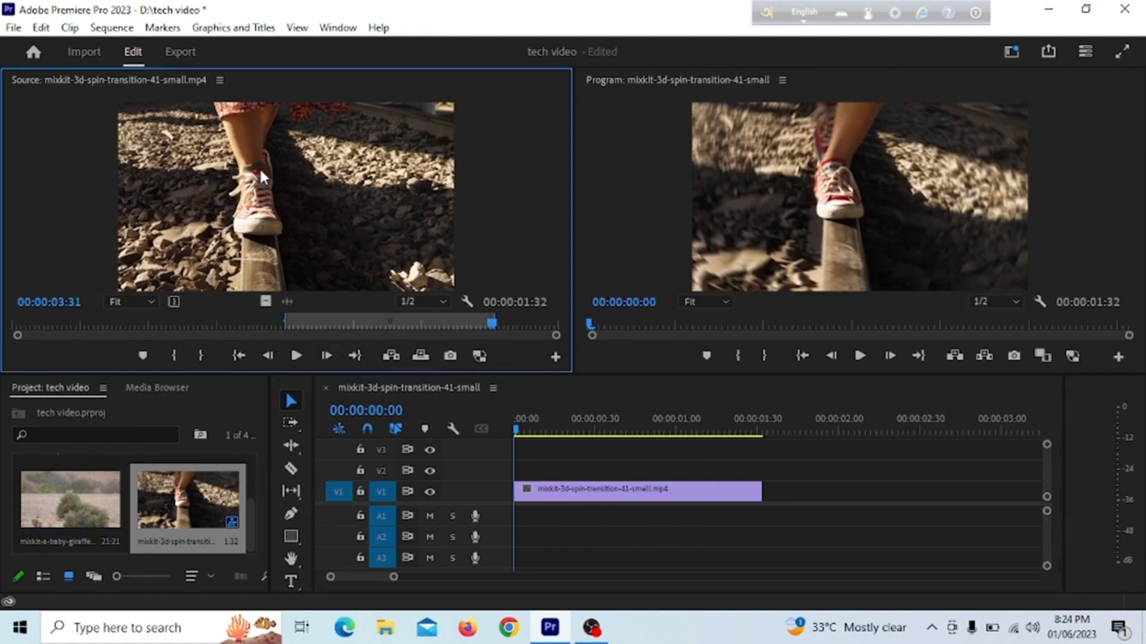
double_click(62, 488)
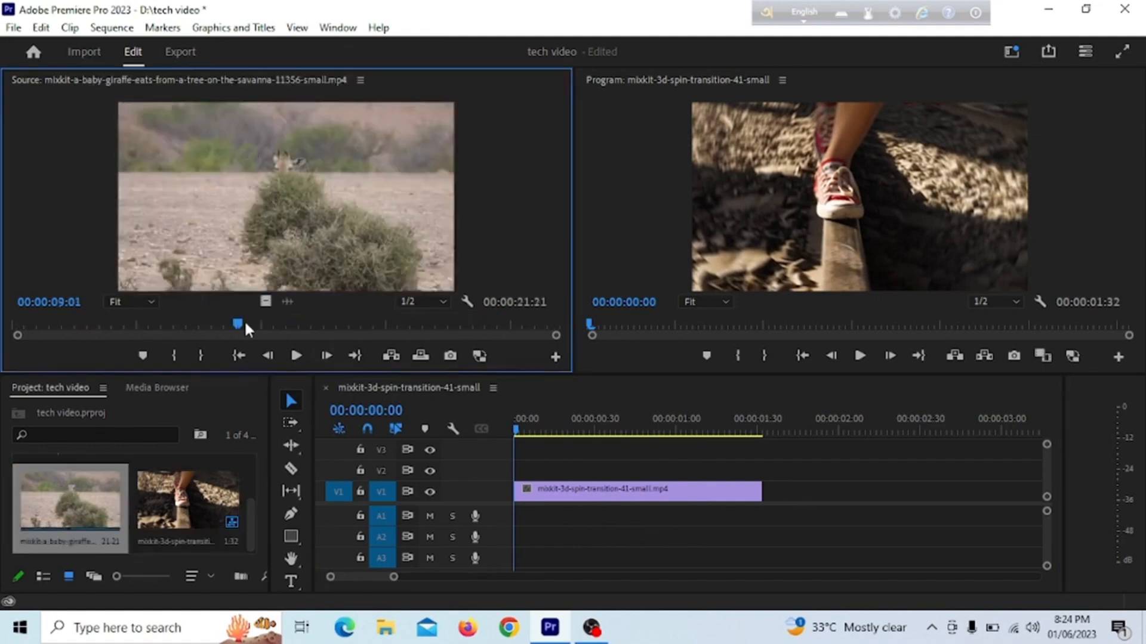
left_click_drag(237, 320, 130, 320)
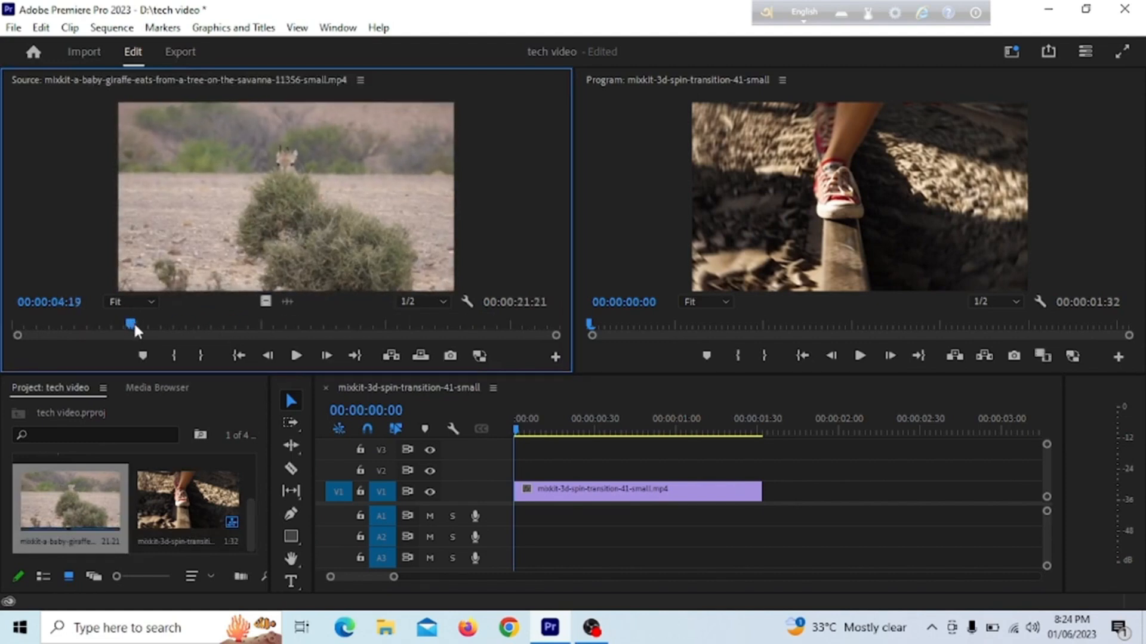
left_click(296, 353)
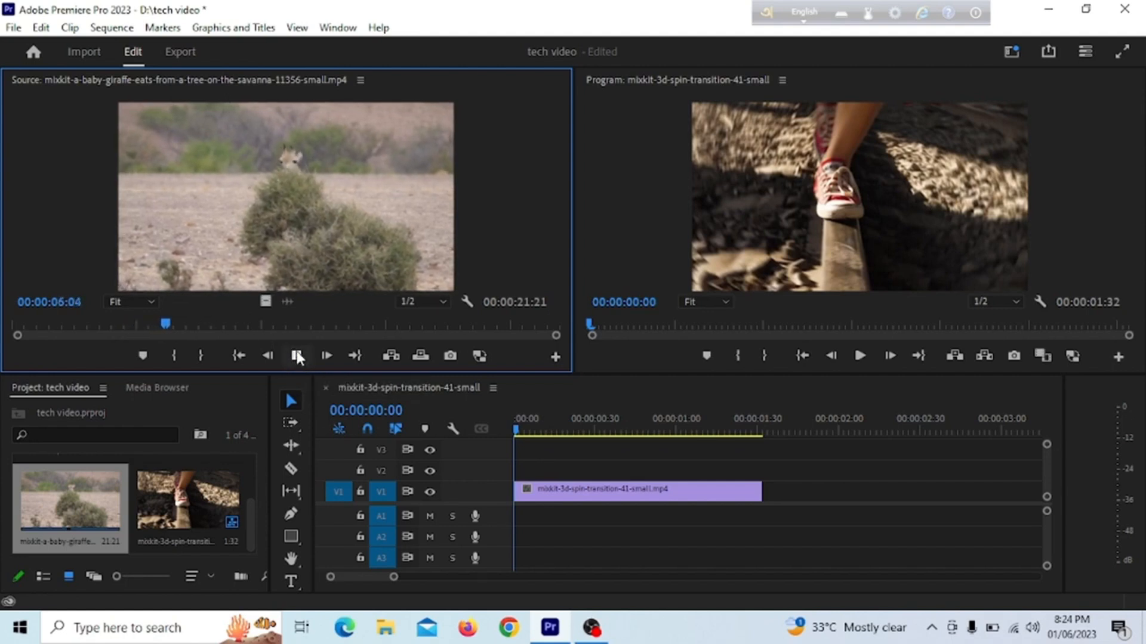
left_click(296, 354)
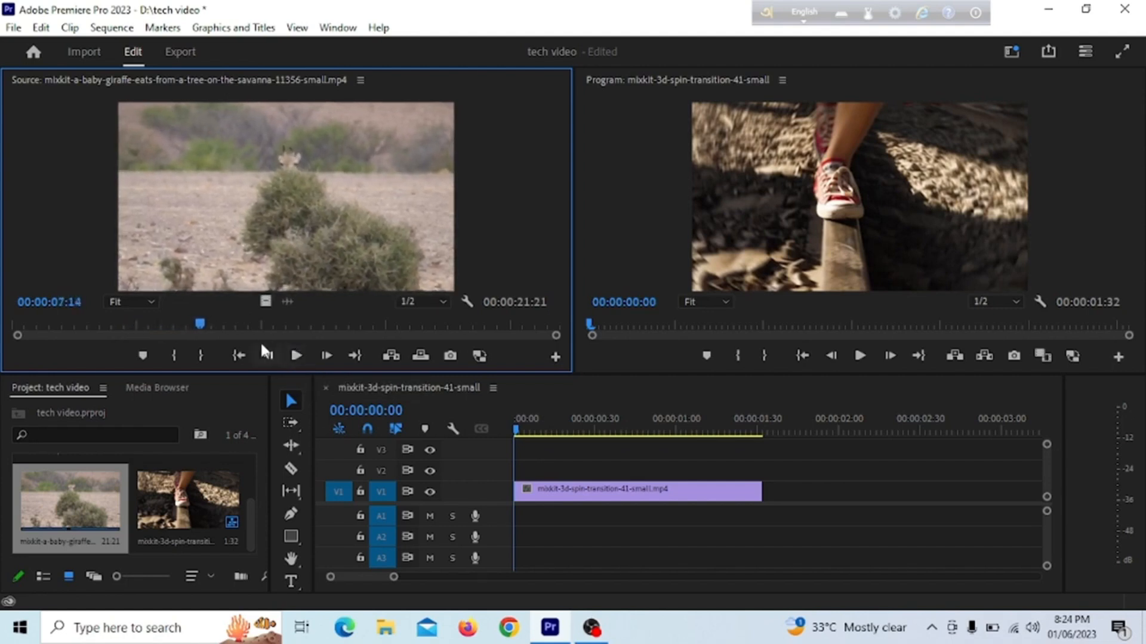
- Mark the giraffe clip from 00:00:07:13 to 00:00:16:08 and place that range right after the spin-transition clip on V1
left_click(174, 356)
mouse_move(202, 318)
left_mouse_down()
mouse_move(437, 337)
mouse_move(200, 322)
left_mouse_up()
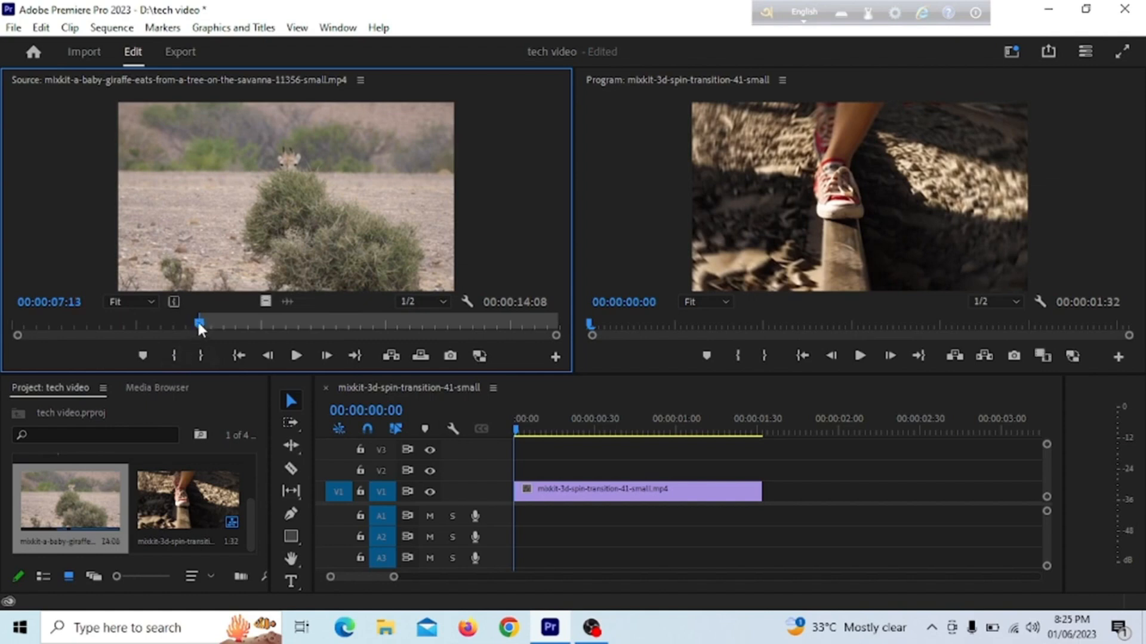
left_click_drag(198, 325, 418, 327)
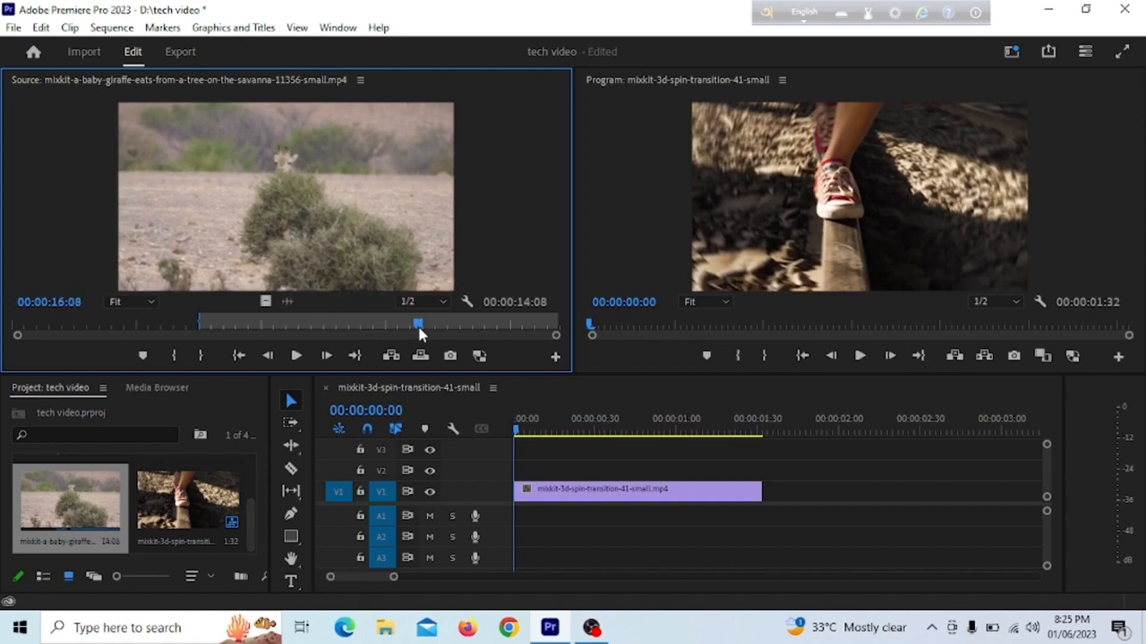
left_click(204, 356)
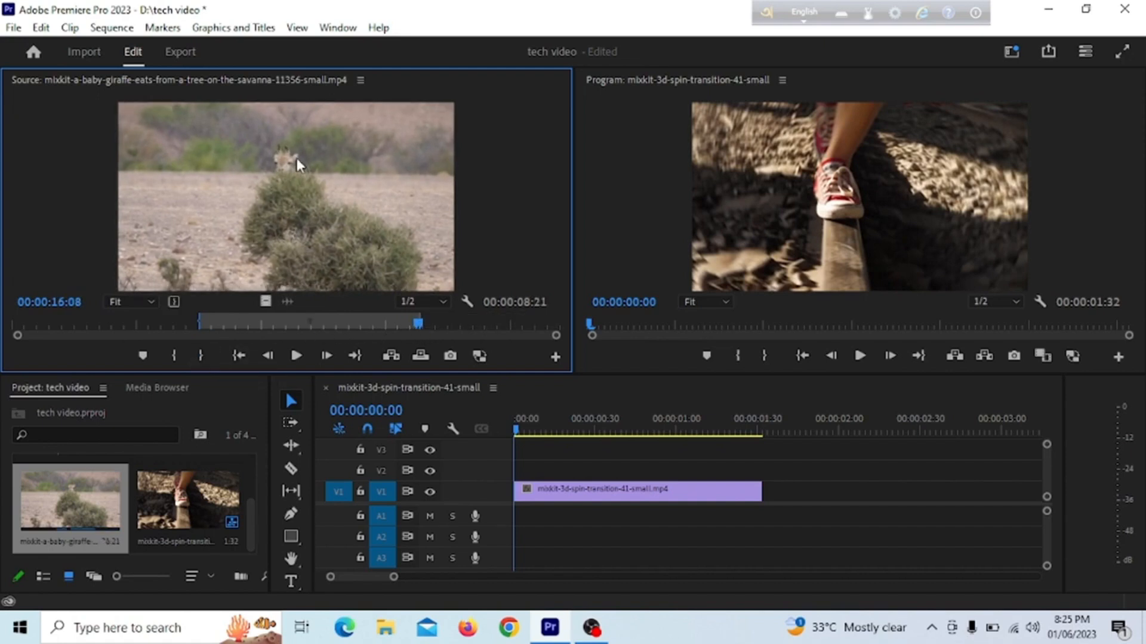
left_click_drag(296, 159, 769, 500)
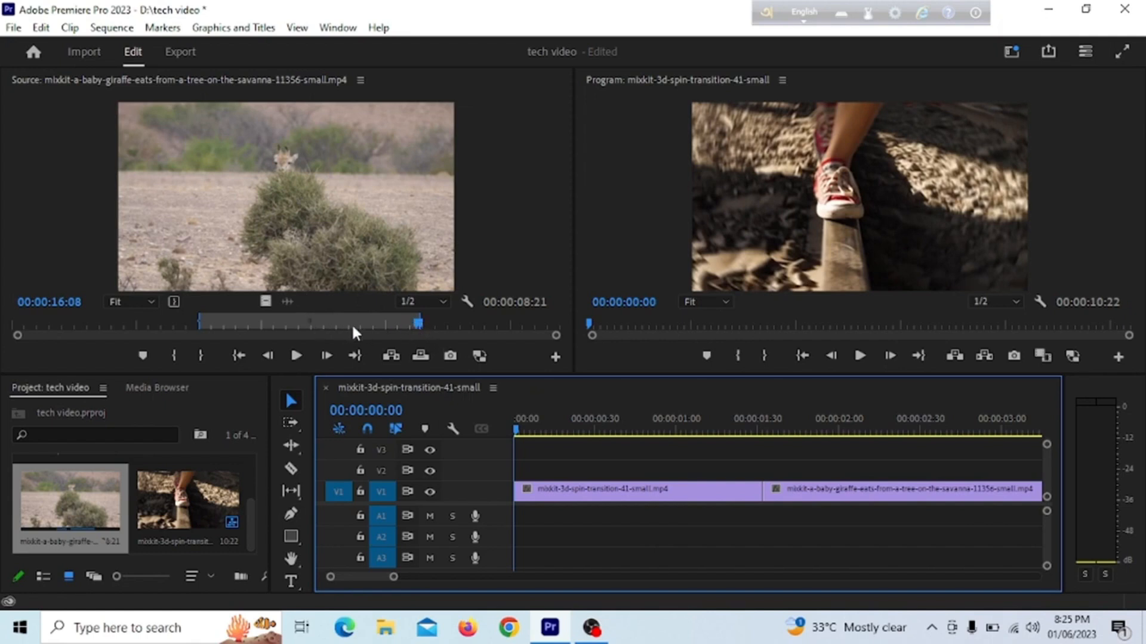
- Clear both the In and Out points of the giraffe source clip
mouse_move(417, 318)
left_mouse_down()
mouse_move(307, 316)
mouse_move(420, 323)
left_mouse_up()
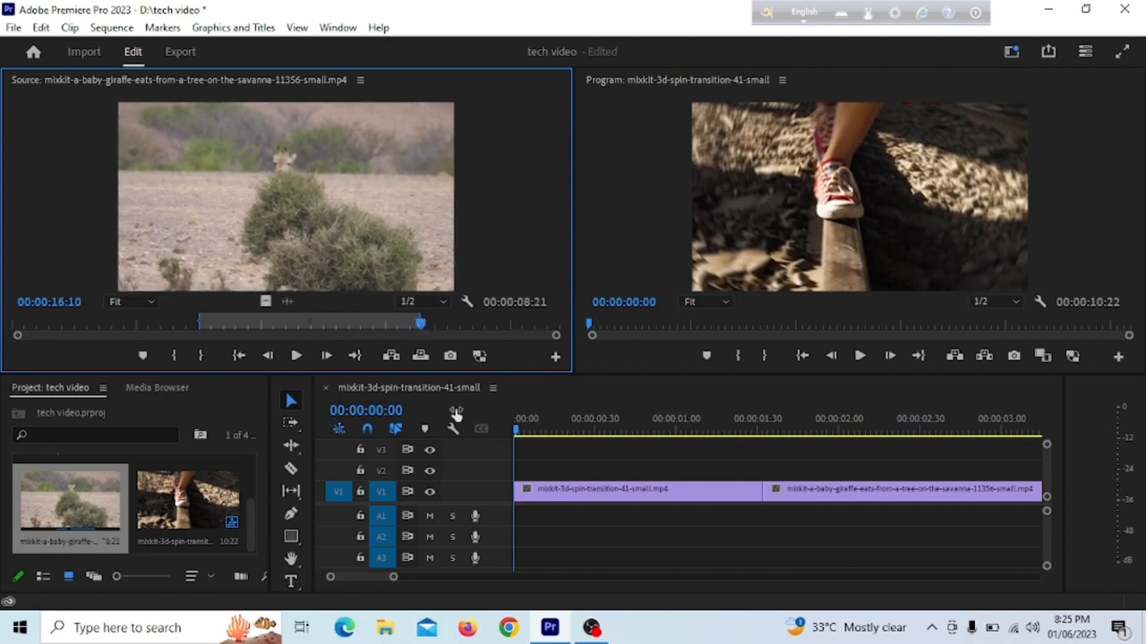
right_click(342, 191)
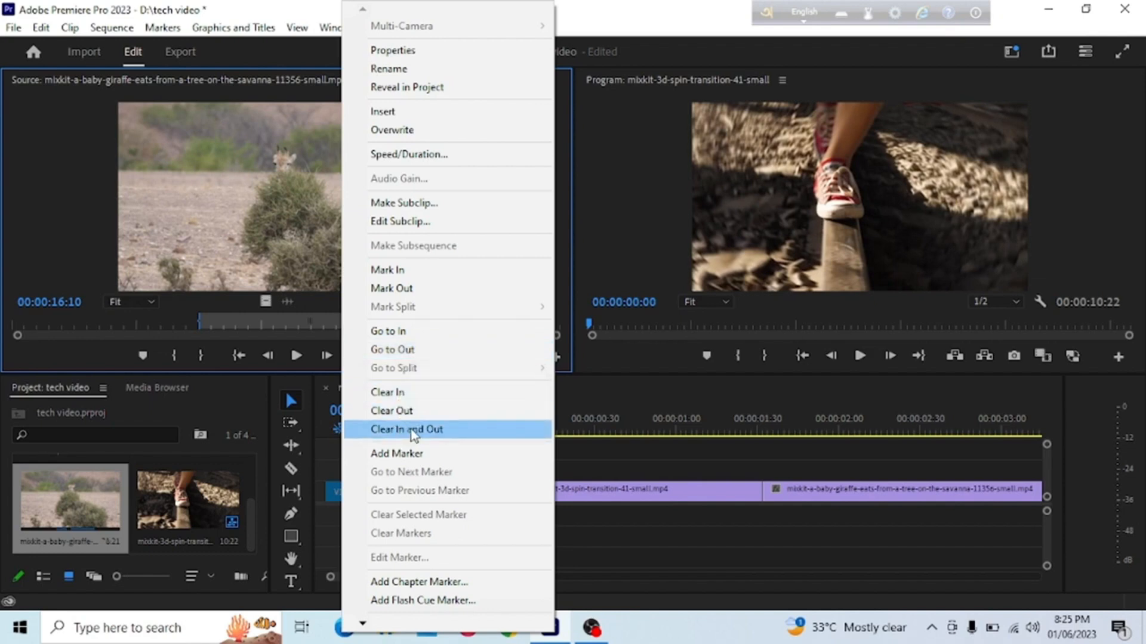
left_click(414, 432)
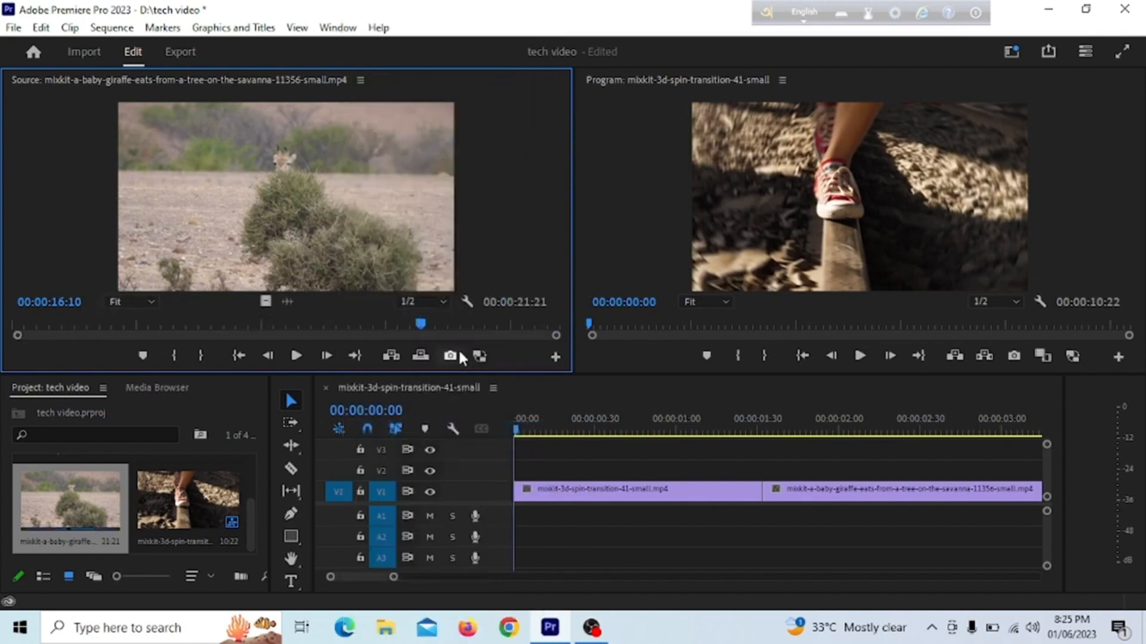
- Preview the giraffe clip's beginning and mark a new source range from 00:00:01:04 to 00:00:05:15
left_click_drag(149, 332, 2, 345)
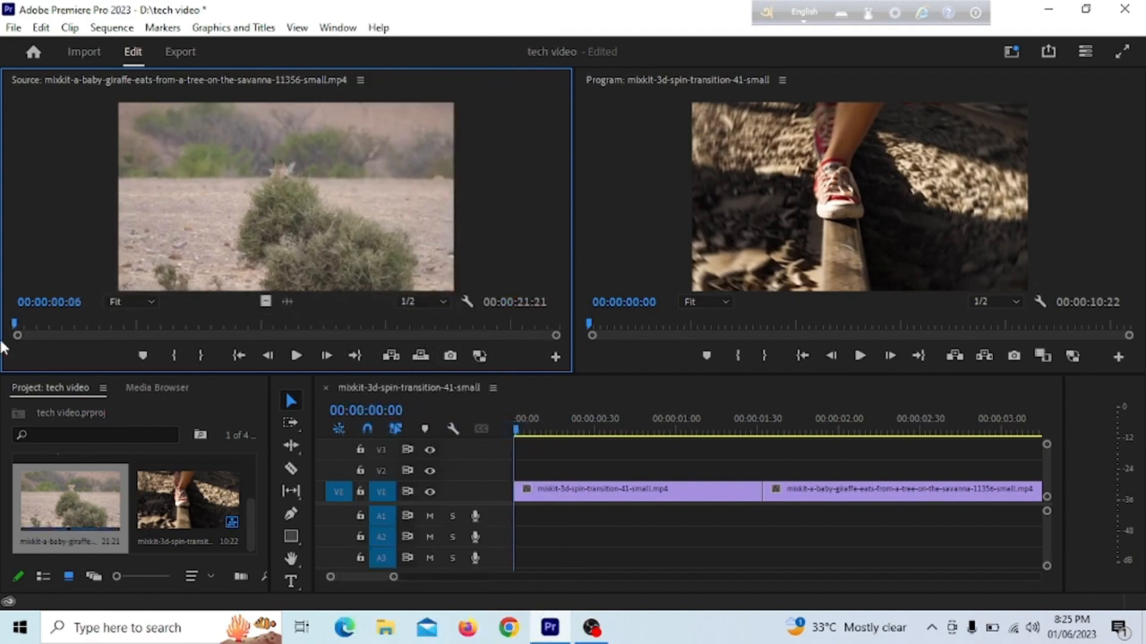
left_click(296, 356)
left_click(296, 356)
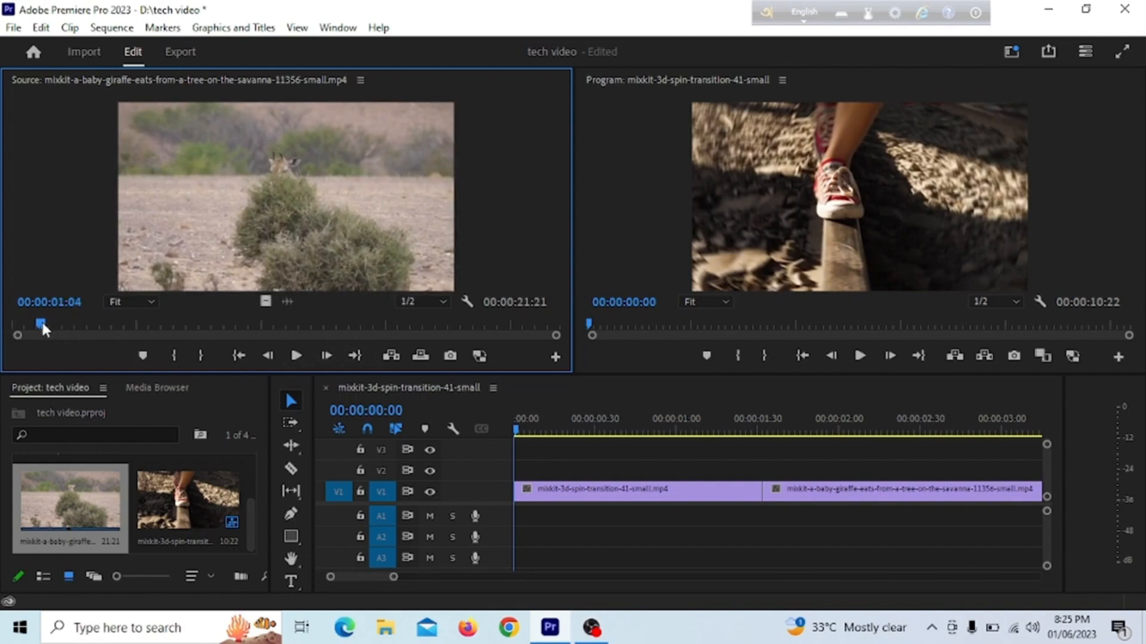
left_click(171, 355)
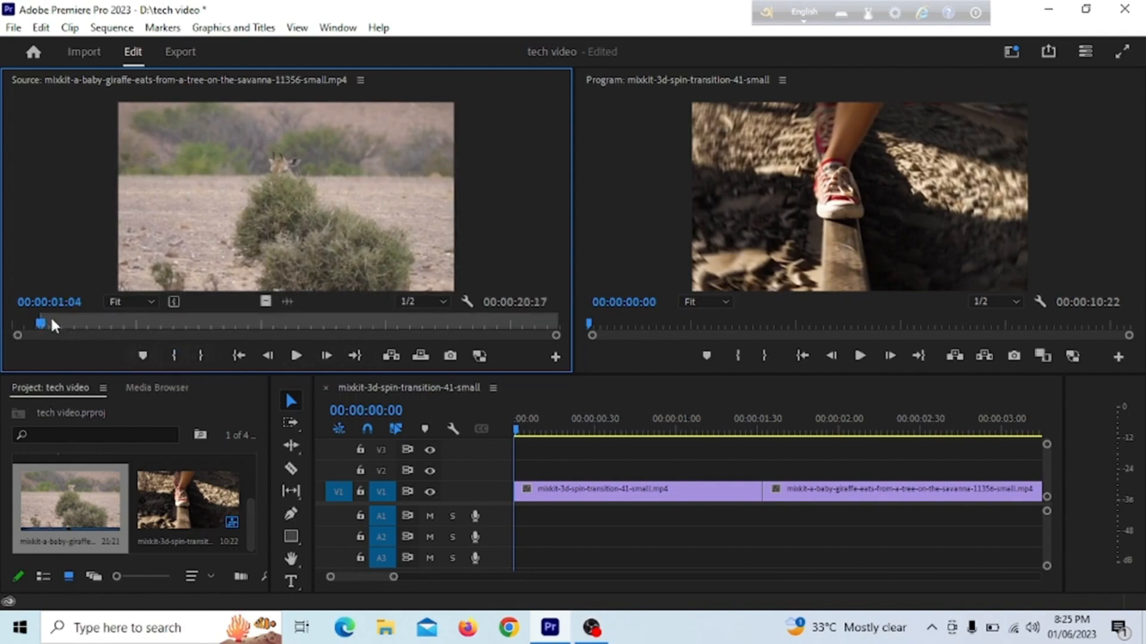
mouse_move(42, 316)
left_mouse_down()
mouse_move(60, 322)
mouse_move(41, 326)
left_mouse_up()
left_click(171, 354)
left_click_drag(38, 320, 151, 327)
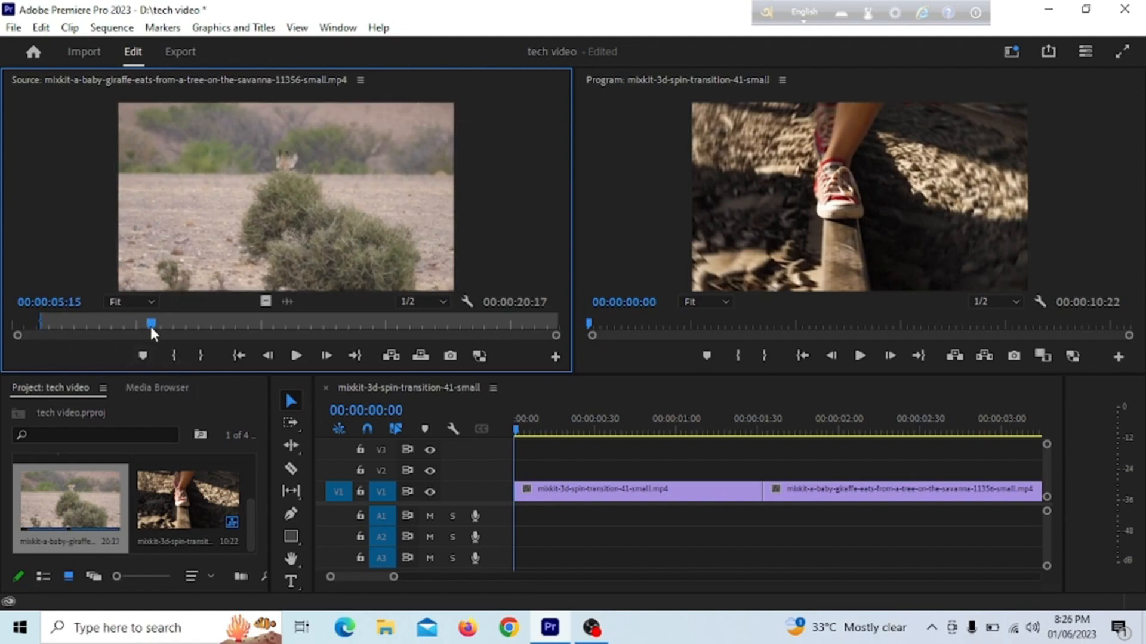
left_click(201, 354)
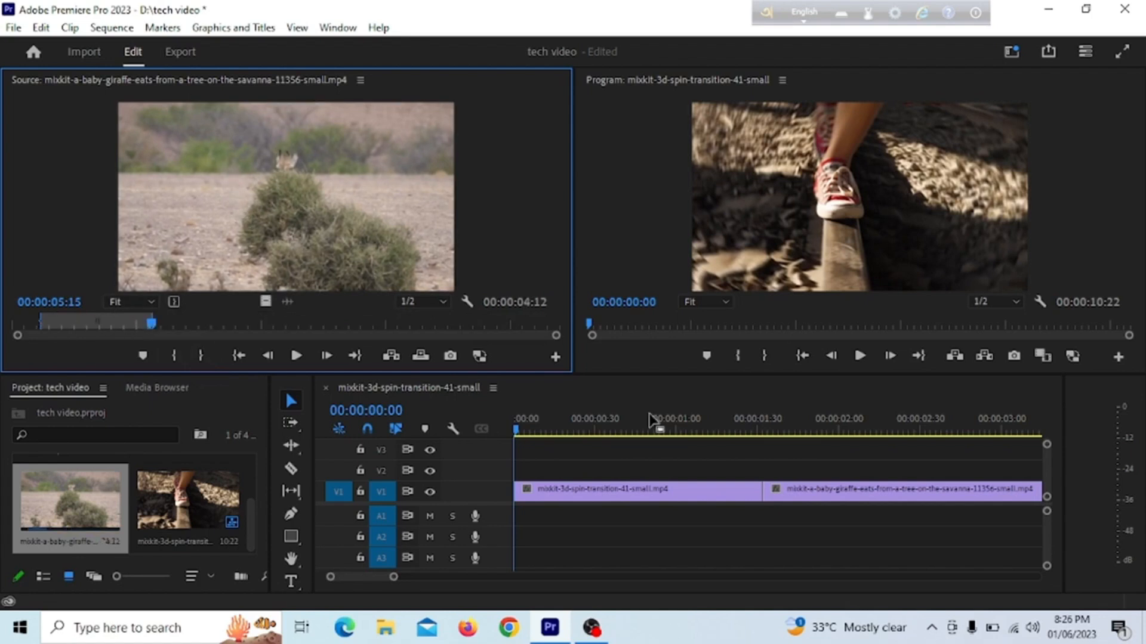
- Add the newly marked giraffe range to the end of the sequence on V1, directly after the first giraffe clip
left_click(935, 486)
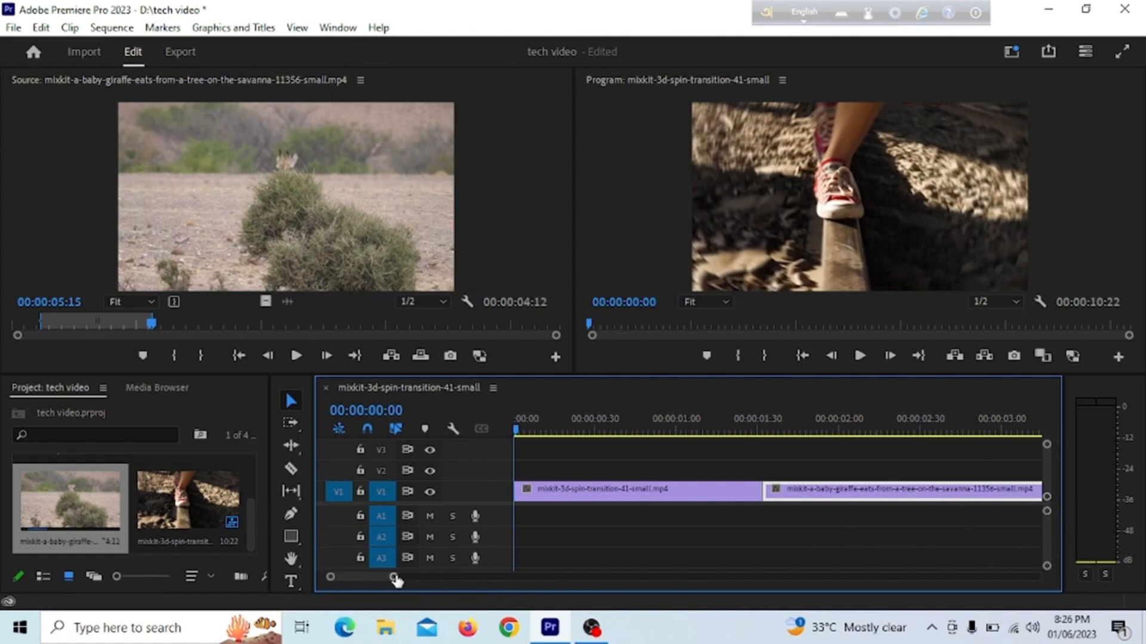
left_click_drag(395, 579, 517, 582)
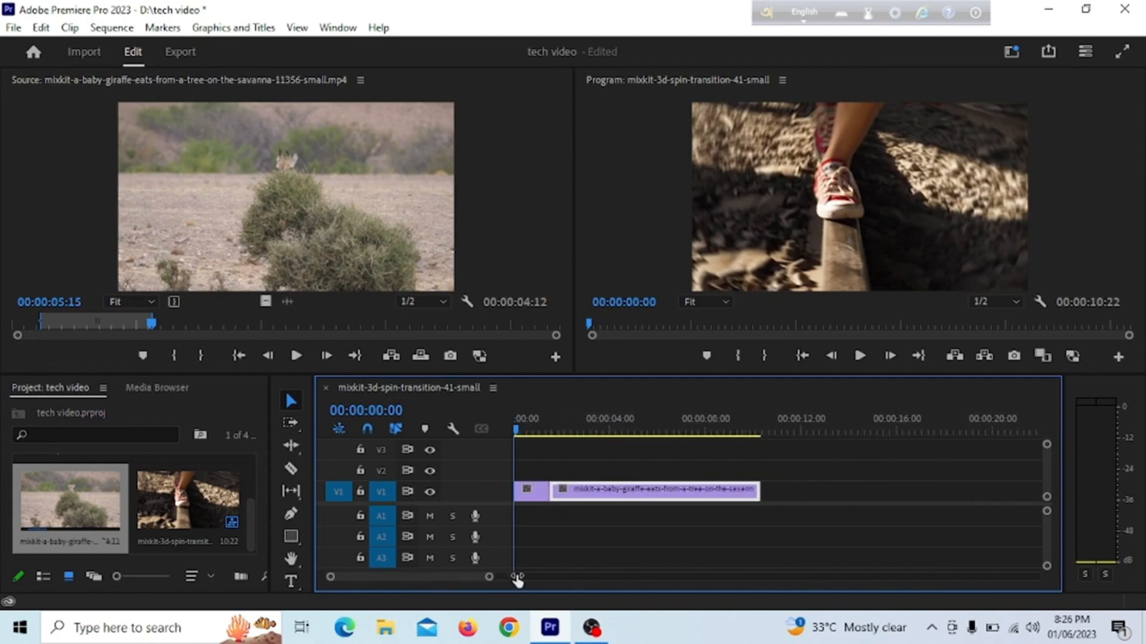
left_click(765, 492)
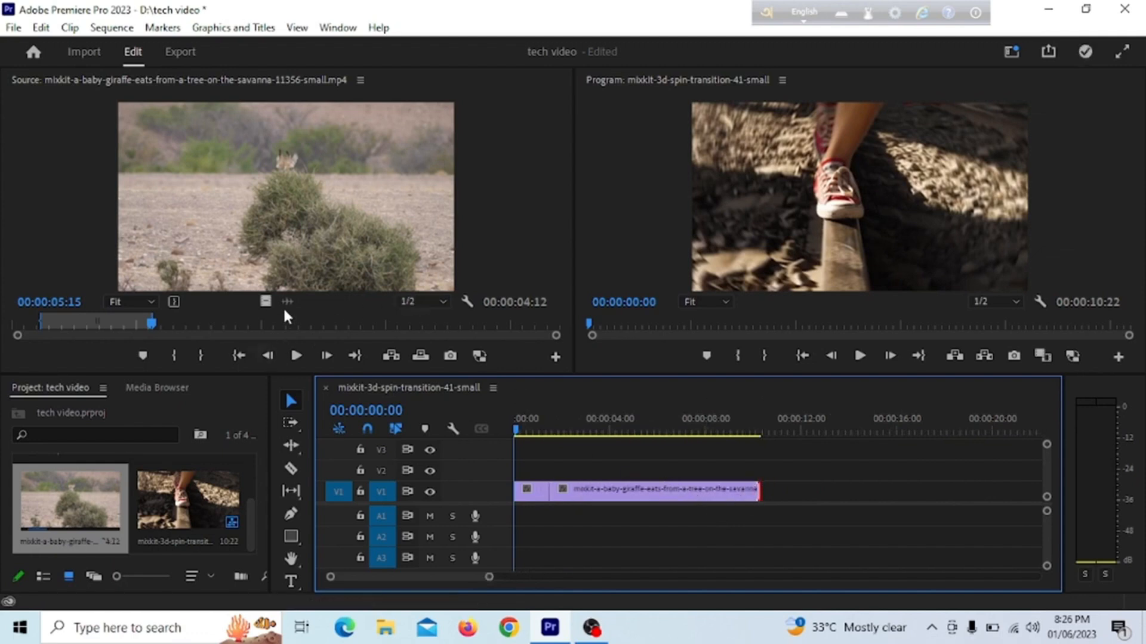
left_click(115, 321)
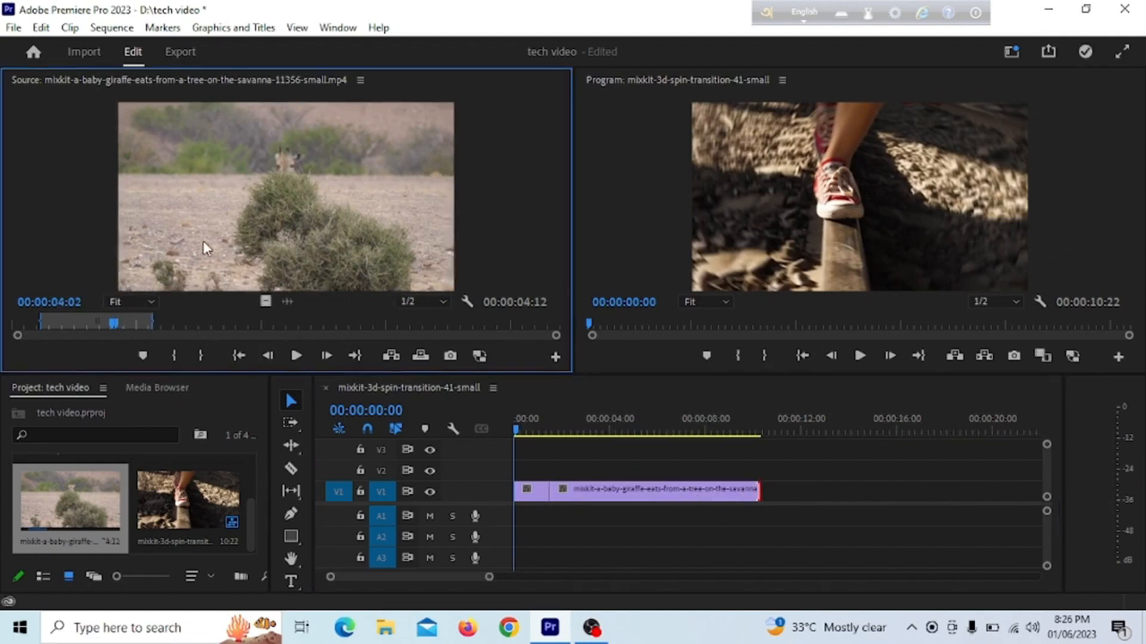
left_click_drag(229, 210, 847, 492)
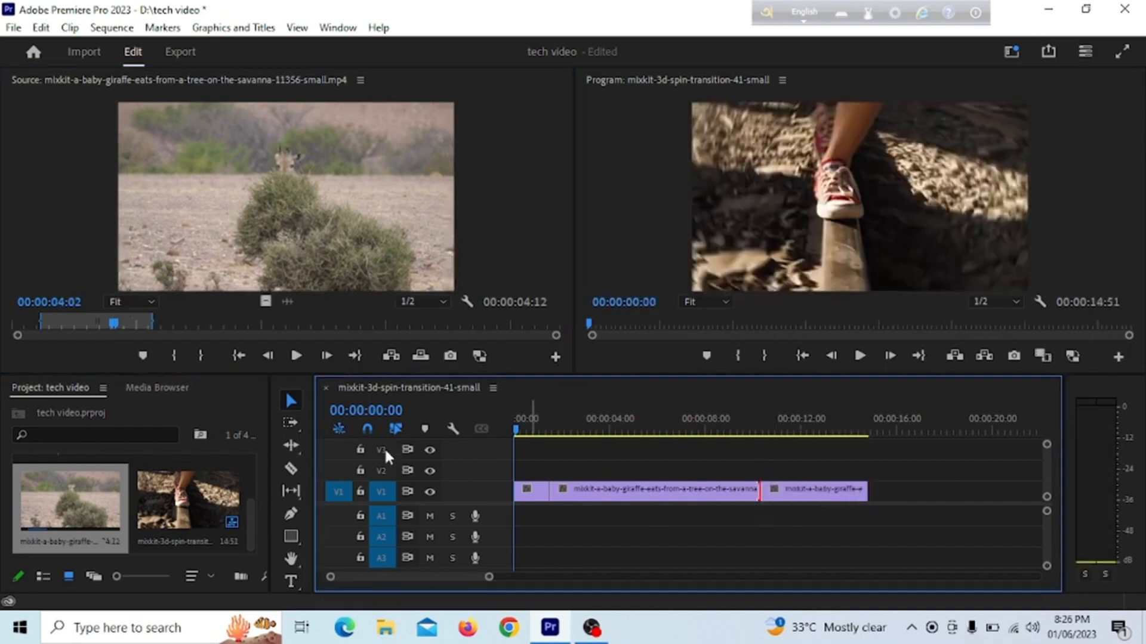
- Open the brown-horse clip in the Source Monitor and play it up to 00:00:13:00
left_click_drag(248, 499, 248, 471)
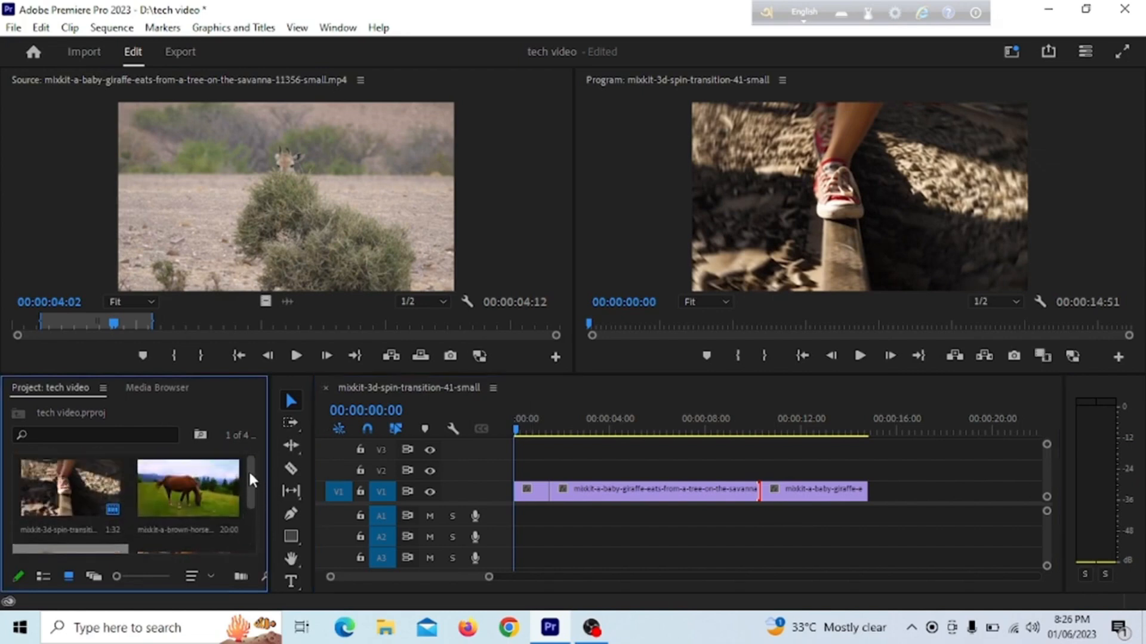
left_click(298, 212)
double_click(186, 486)
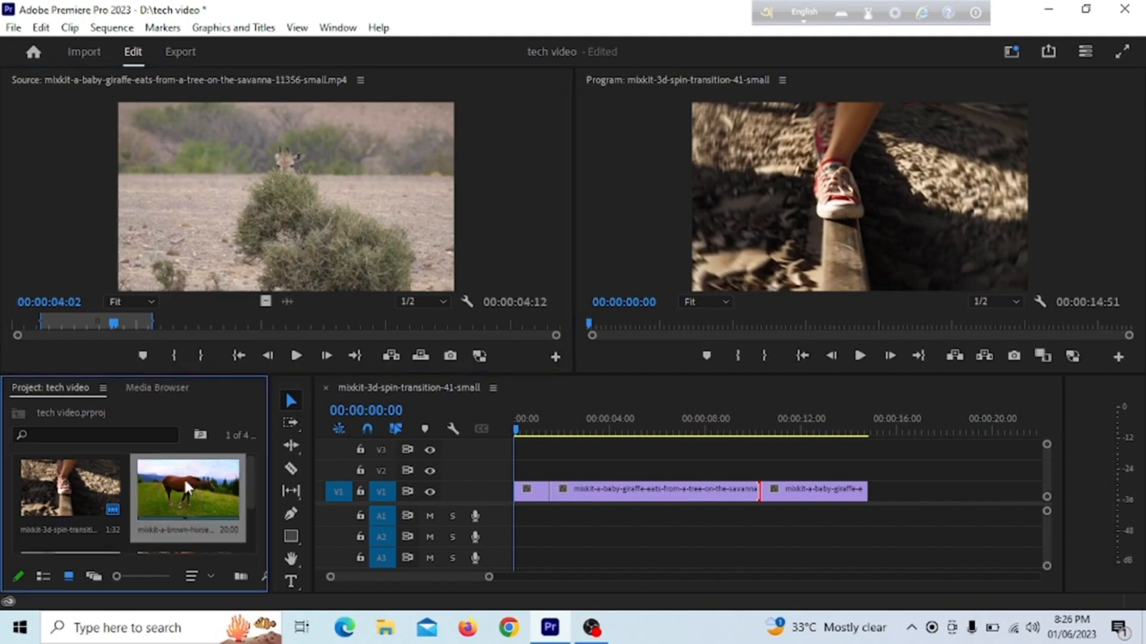
left_click(296, 357)
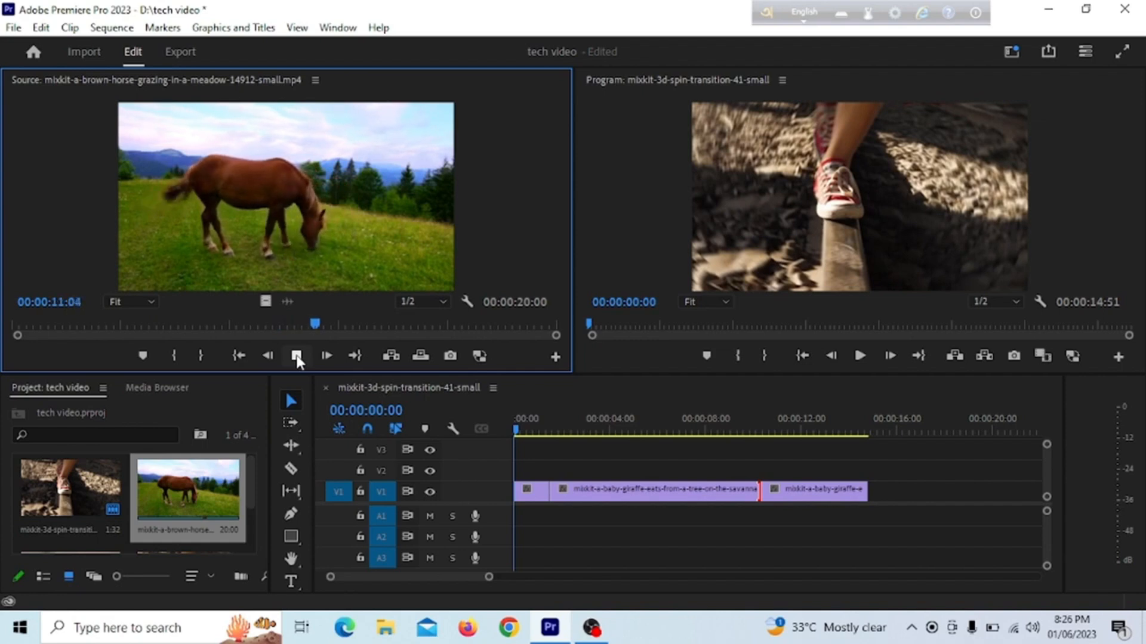
left_click(297, 358)
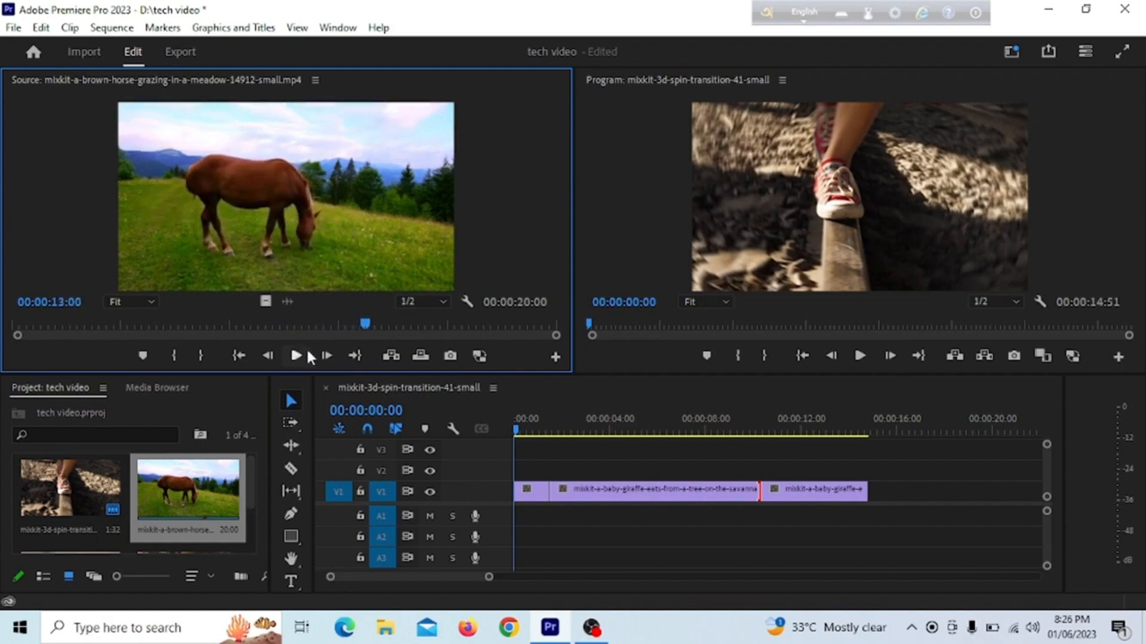
- Mark a brown-horse source range from 00:00:07:29 to 00:00:14:19 and add it to the end of the sequence on V1
left_click_drag(362, 327, 225, 324)
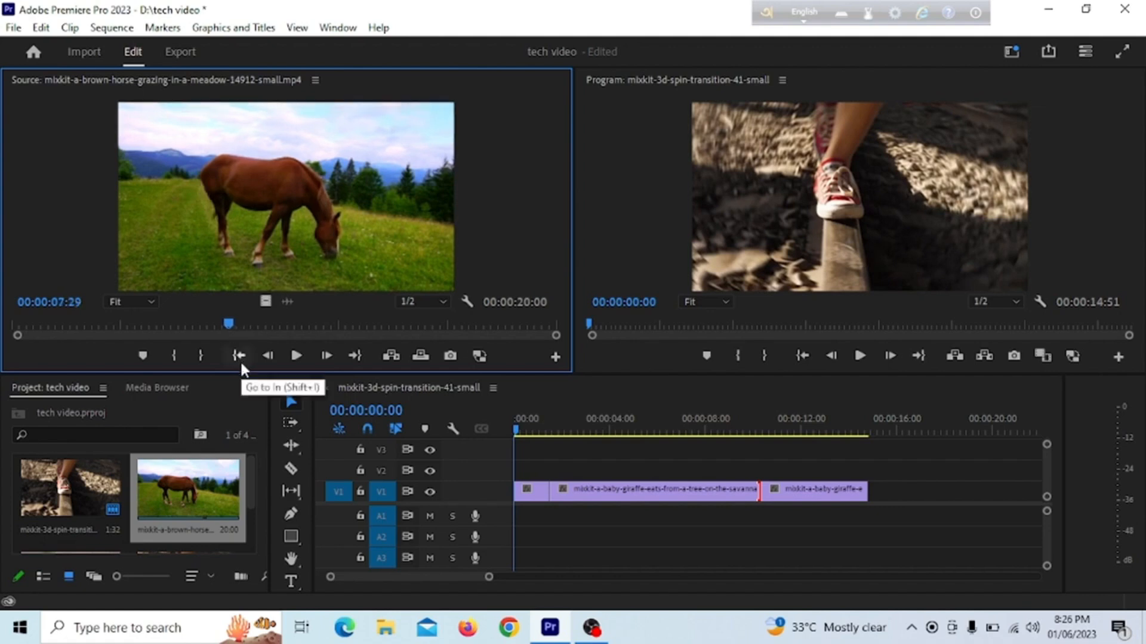
left_click(174, 356)
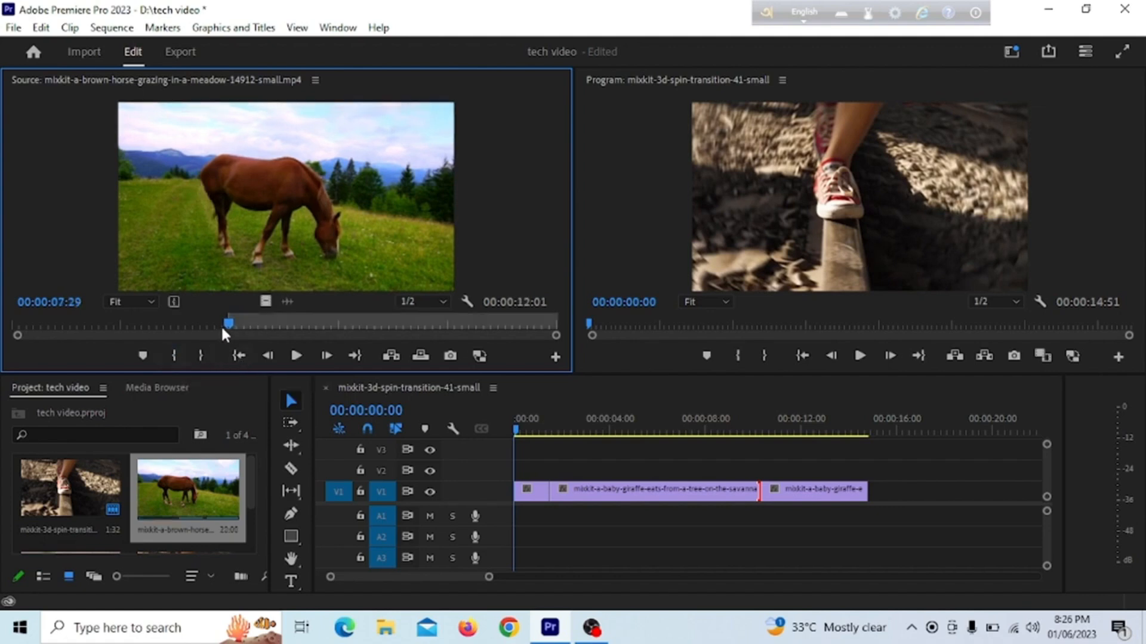
left_click_drag(227, 323, 410, 330)
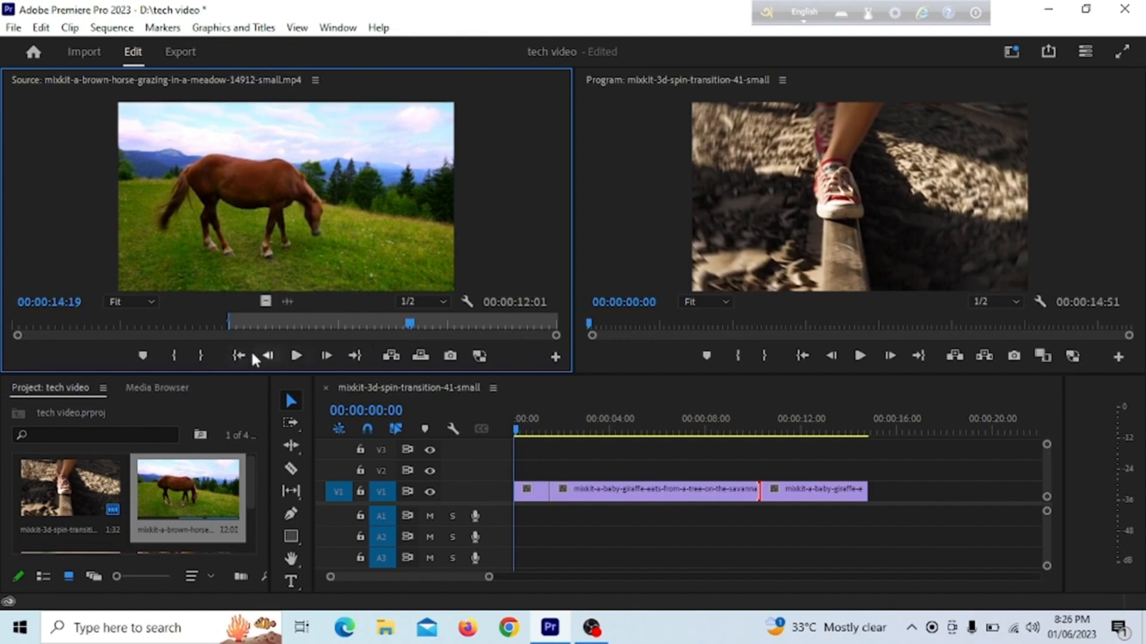
left_click(200, 356)
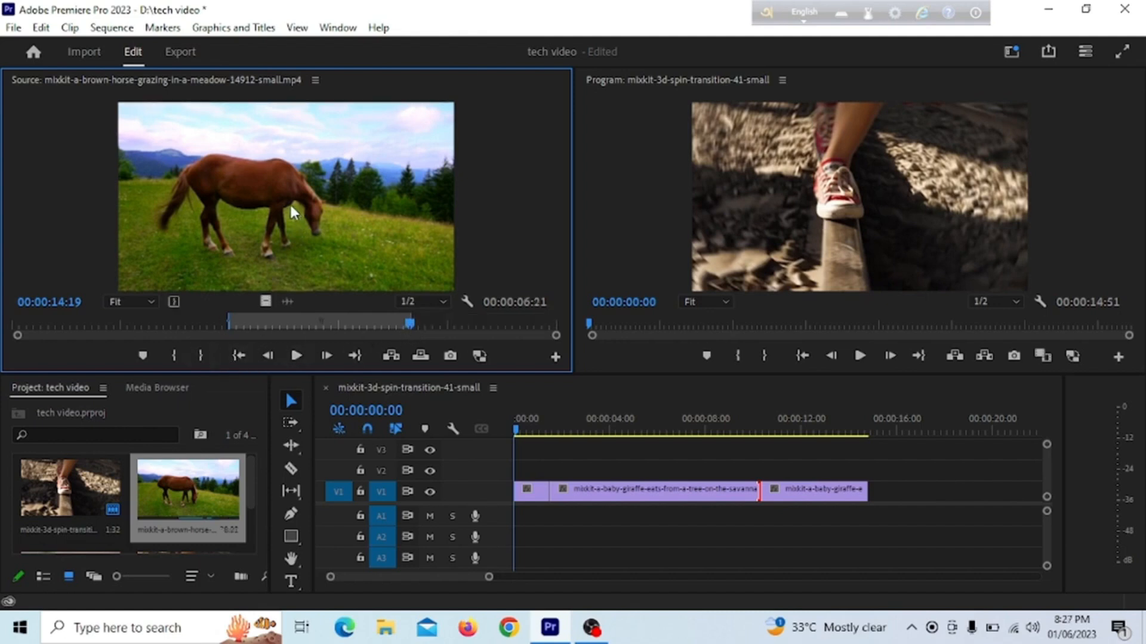
left_click_drag(289, 204, 871, 499)
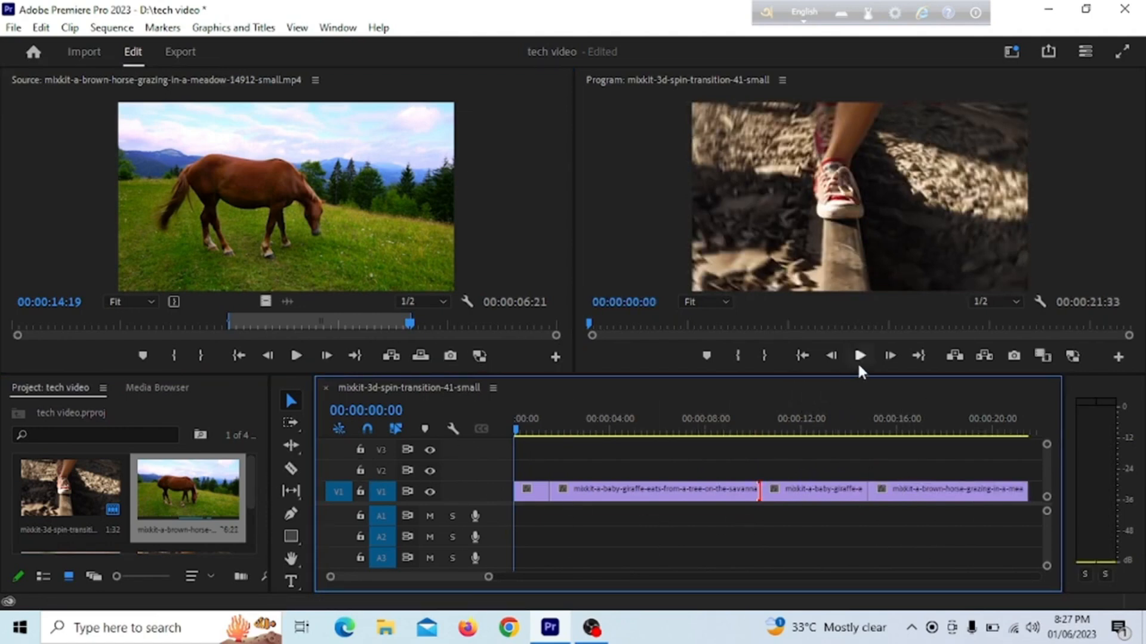
- Preview the opening of the sequence up to 00:00:01:06 and return the playhead to 00:00:00:00
left_click(648, 537)
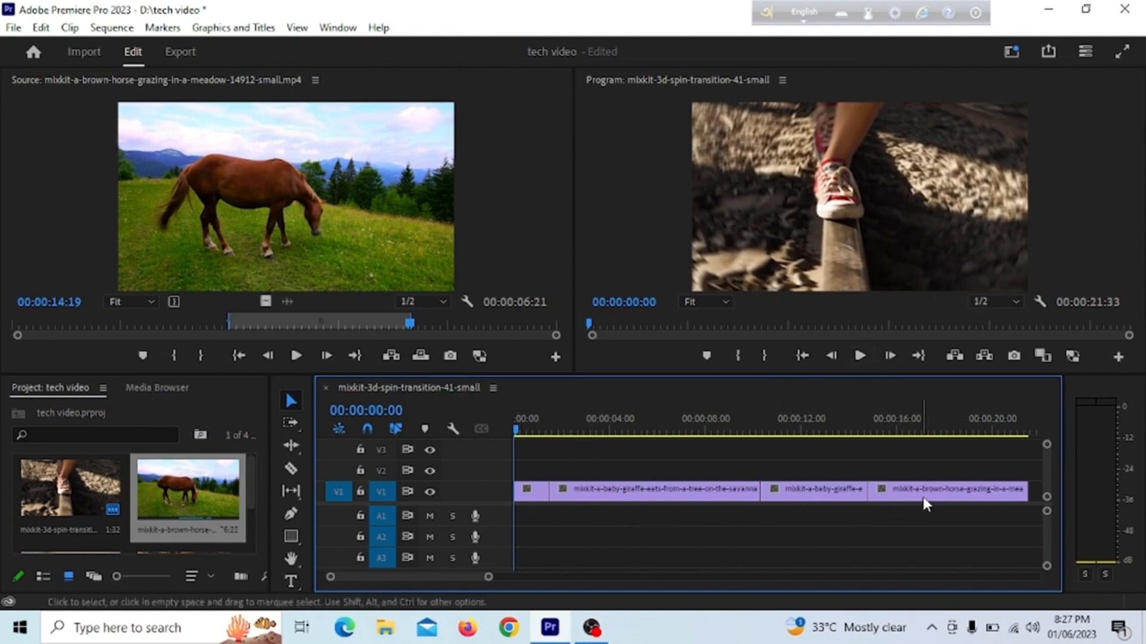
left_click(860, 356)
left_click(860, 357)
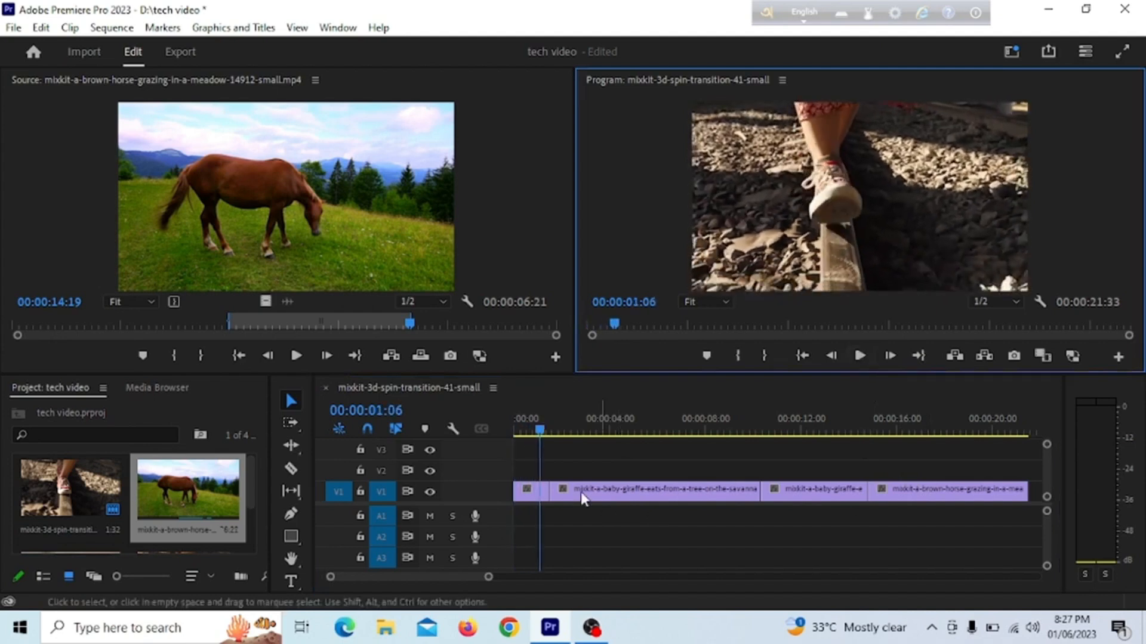
left_click_drag(540, 429, 512, 456)
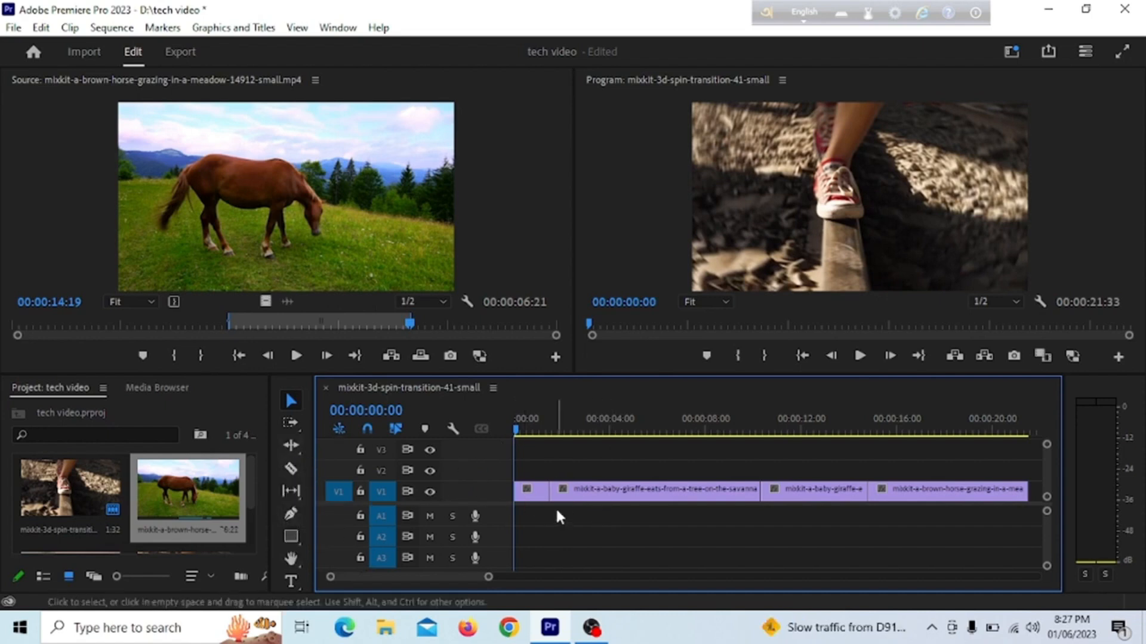
- Split the first giraffe clip on V1 at about 00:00:06 and 00:00:08 with the Razor tool and bring the playhead to the first cut
left_click(291, 469)
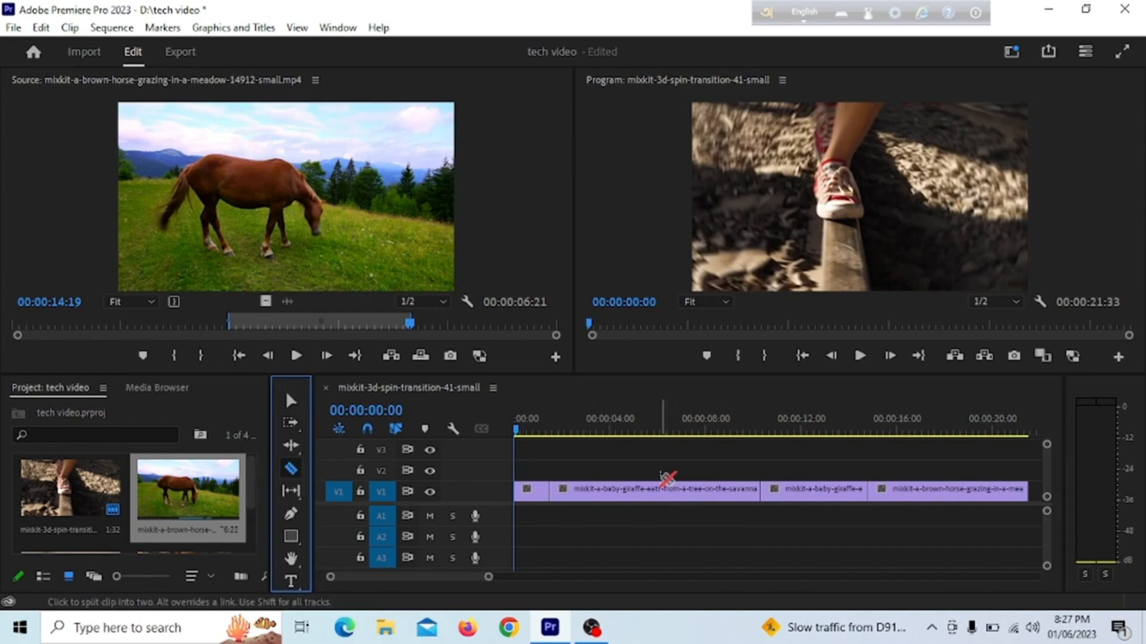
left_click(659, 487)
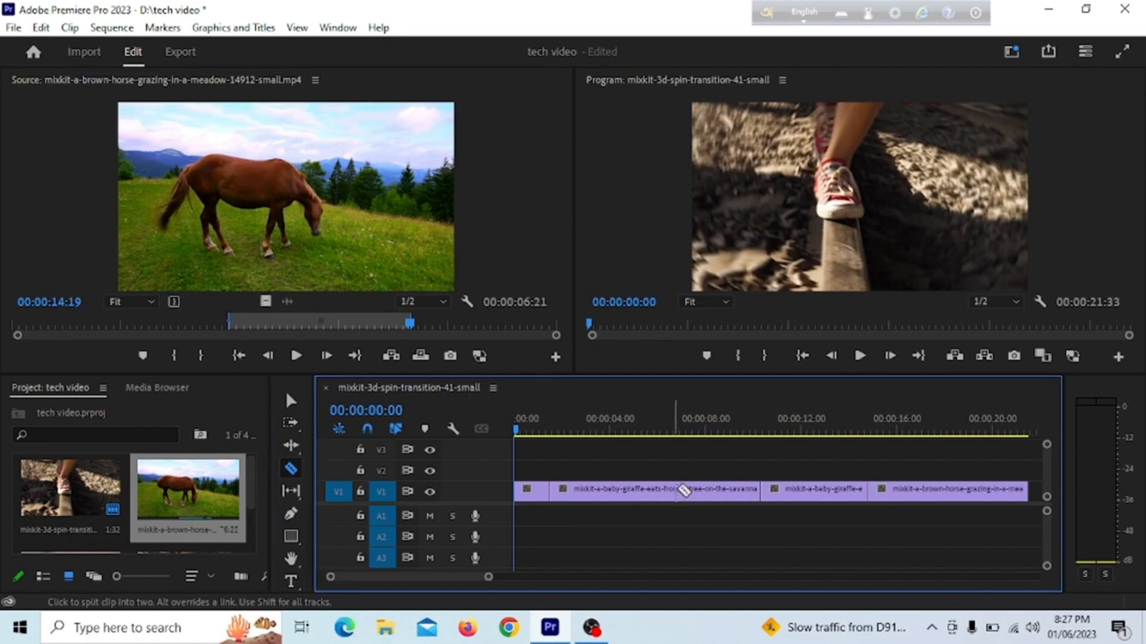
left_click(659, 486)
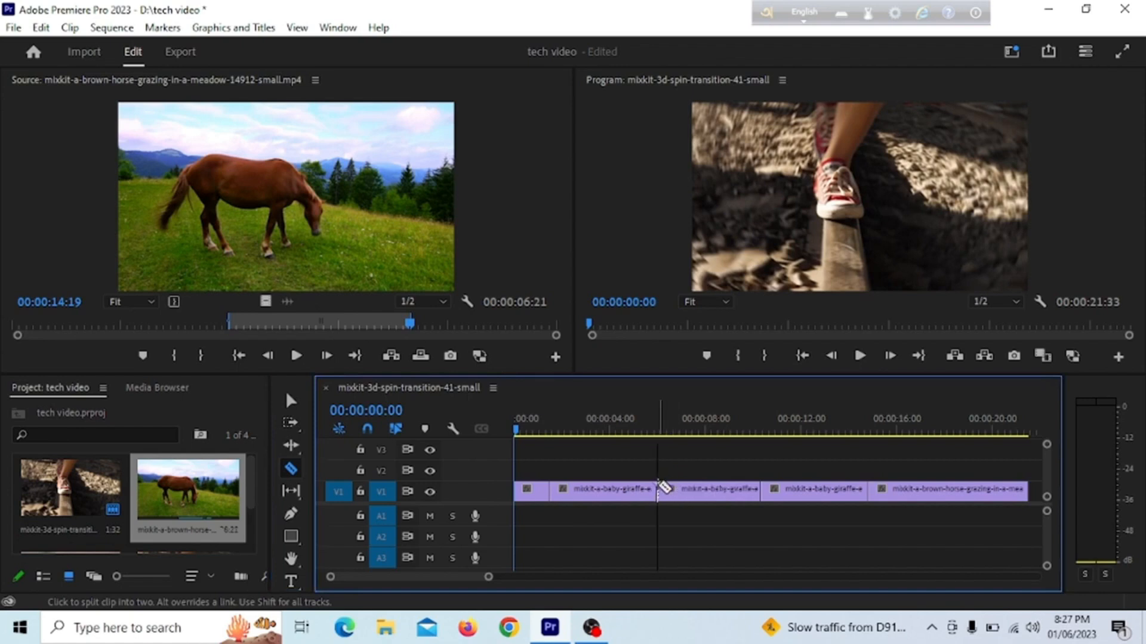
left_click(700, 488)
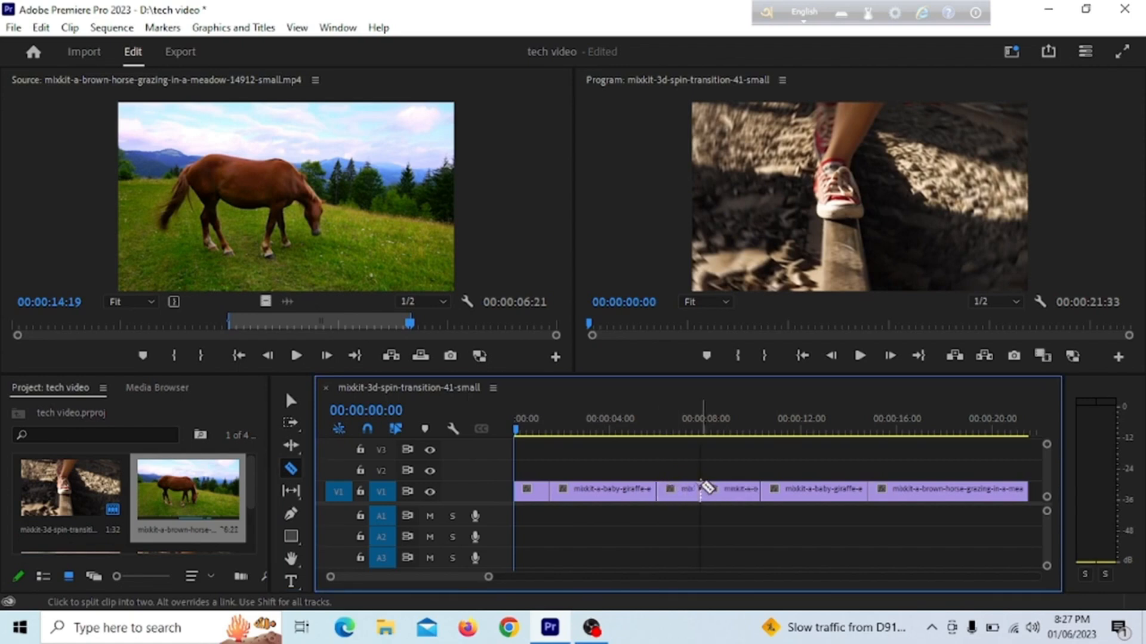
left_click(860, 356)
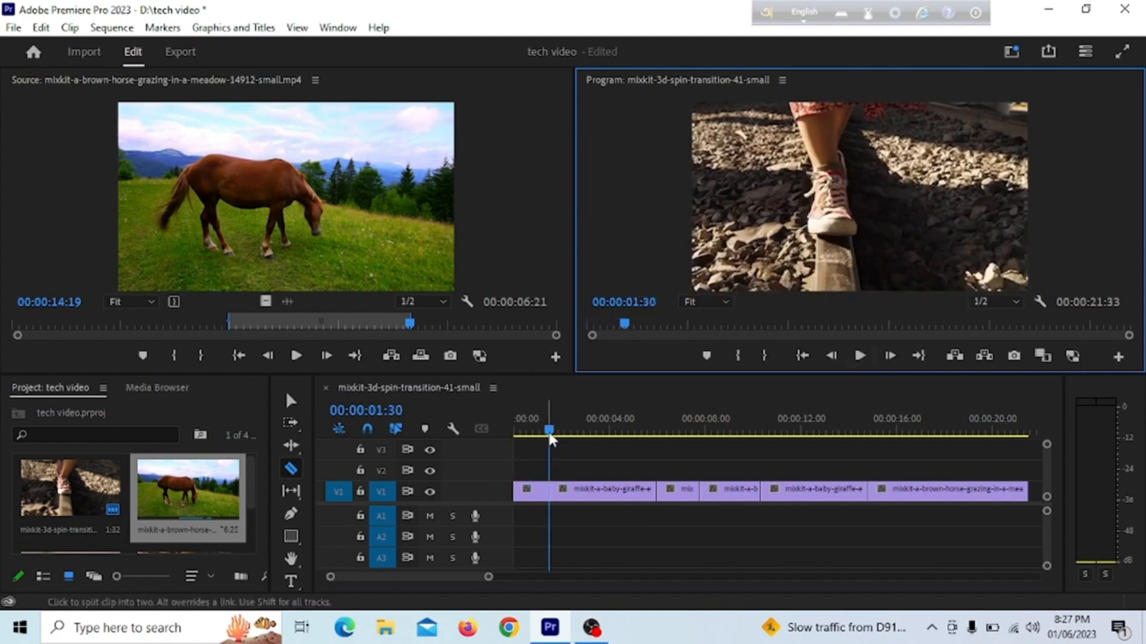
left_click_drag(548, 429, 659, 473)
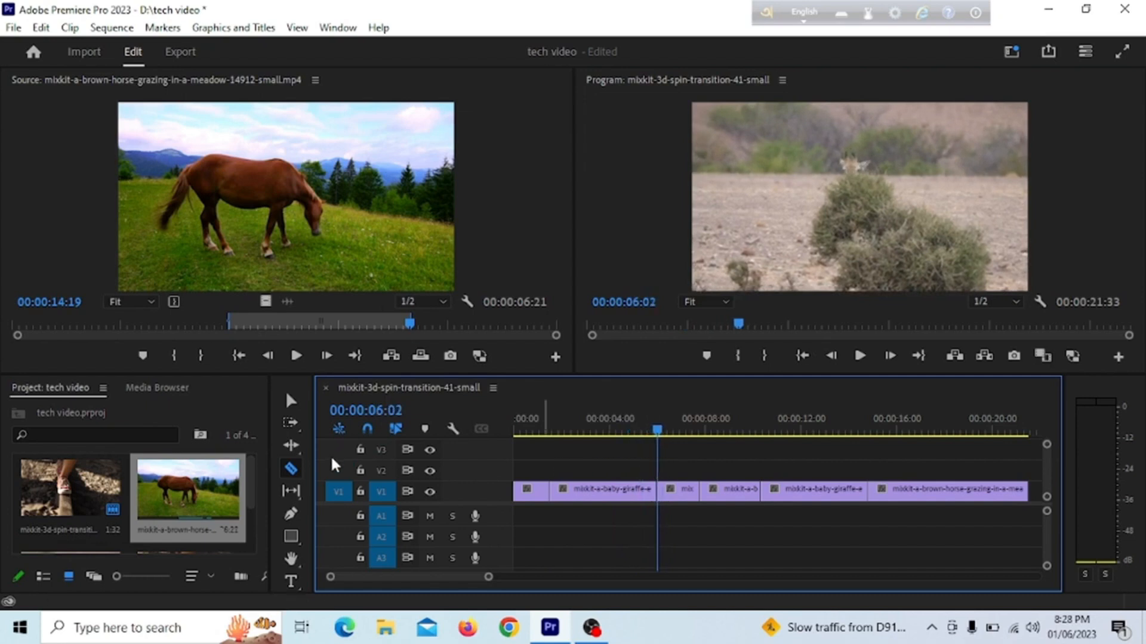
- Split the second giraffe clip at about 00:00:13 and 00:00:14, and the brown-horse clip at about 00:00:19 and 00:00:20, with the Razor tool
left_click(296, 471)
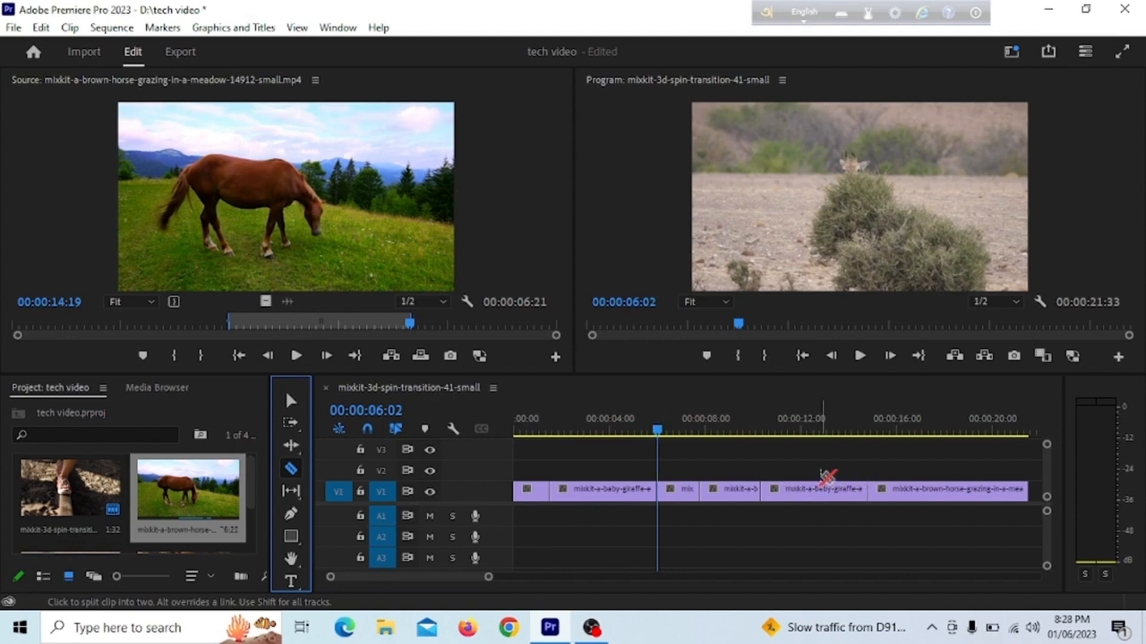
left_click(826, 476)
left_click(824, 488)
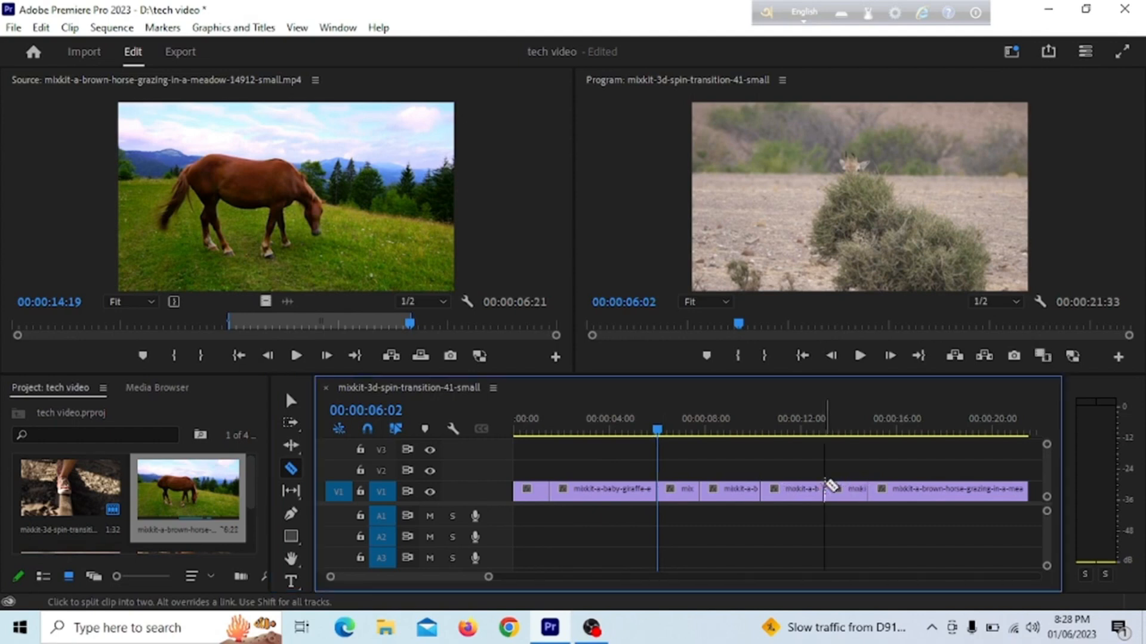
left_click(850, 488)
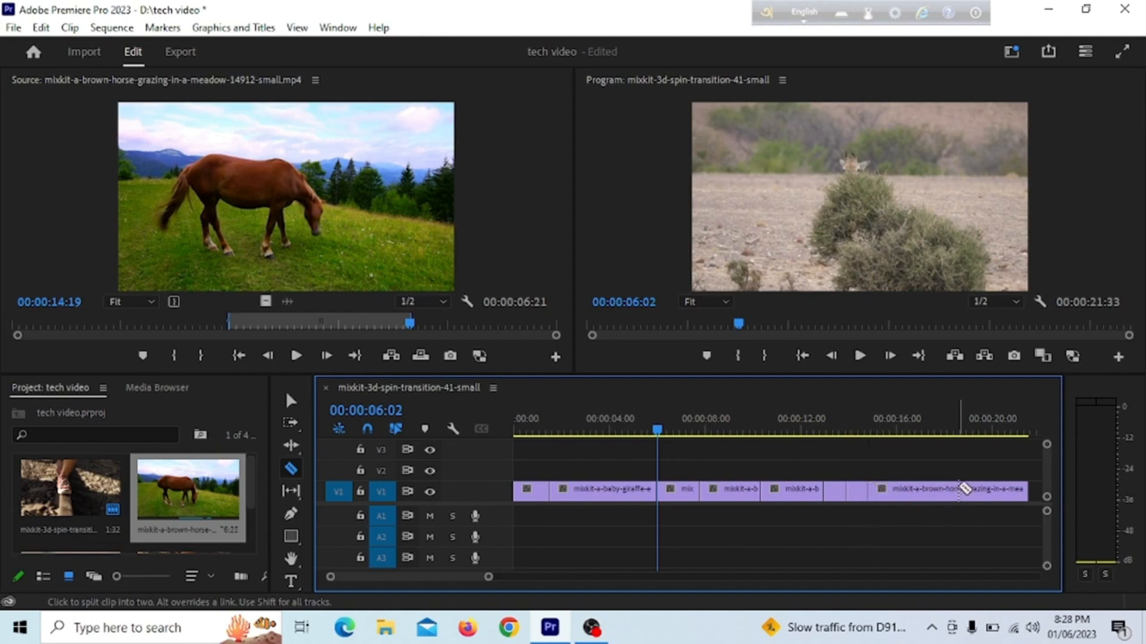
left_click(959, 489)
left_click(1000, 490)
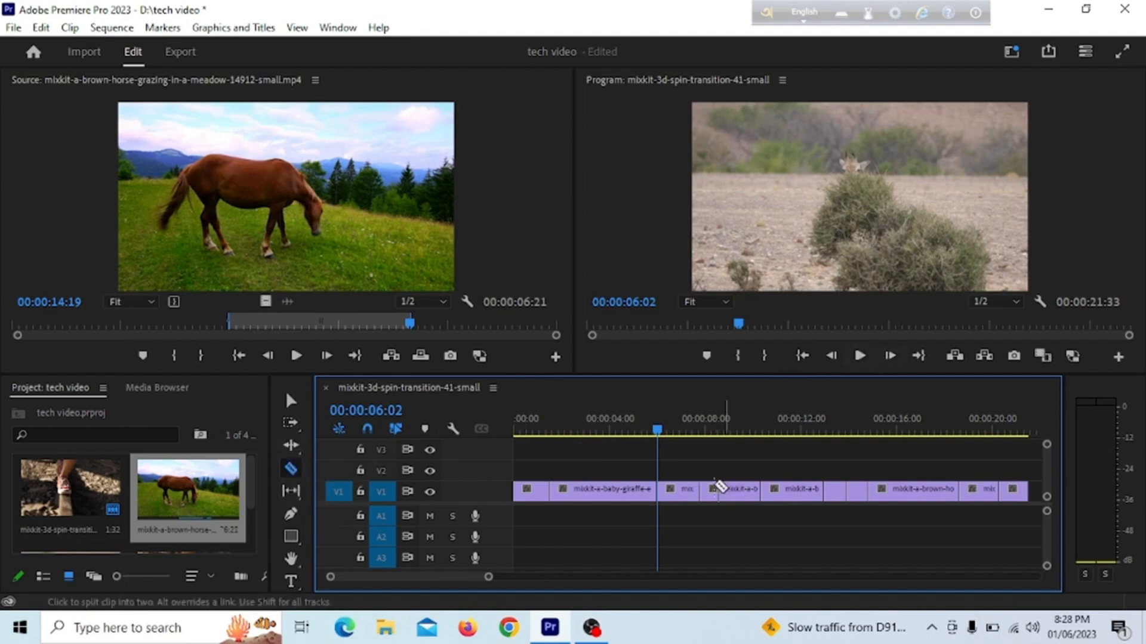
- Delete the middle piece of each of the three split clips on V1, leaving gaps in their place
left_click(291, 399)
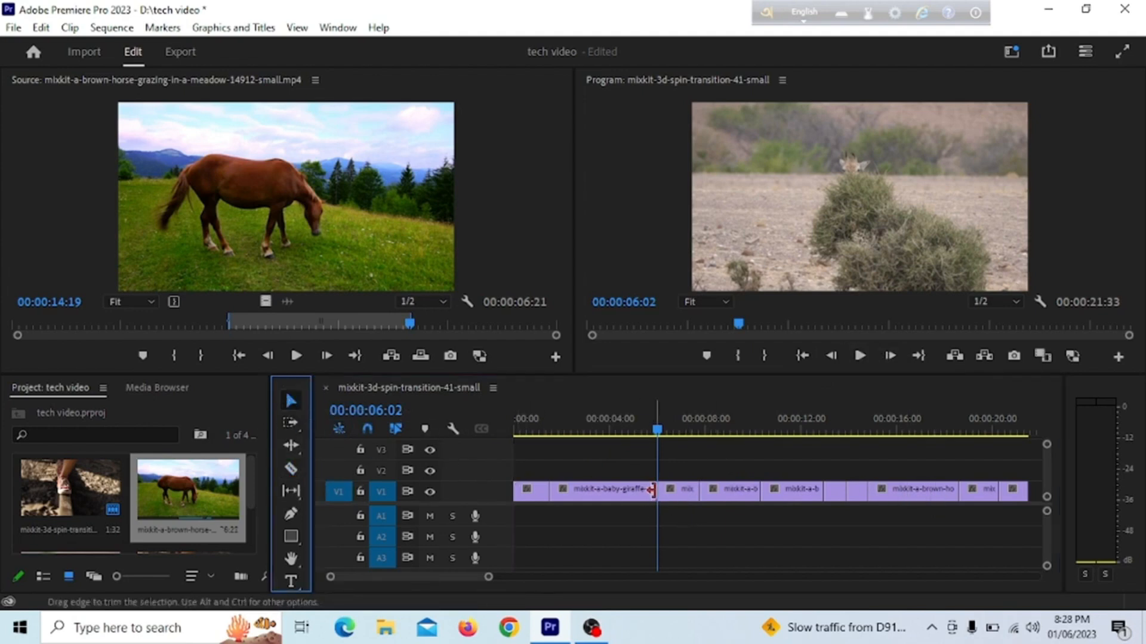
left_click(676, 491)
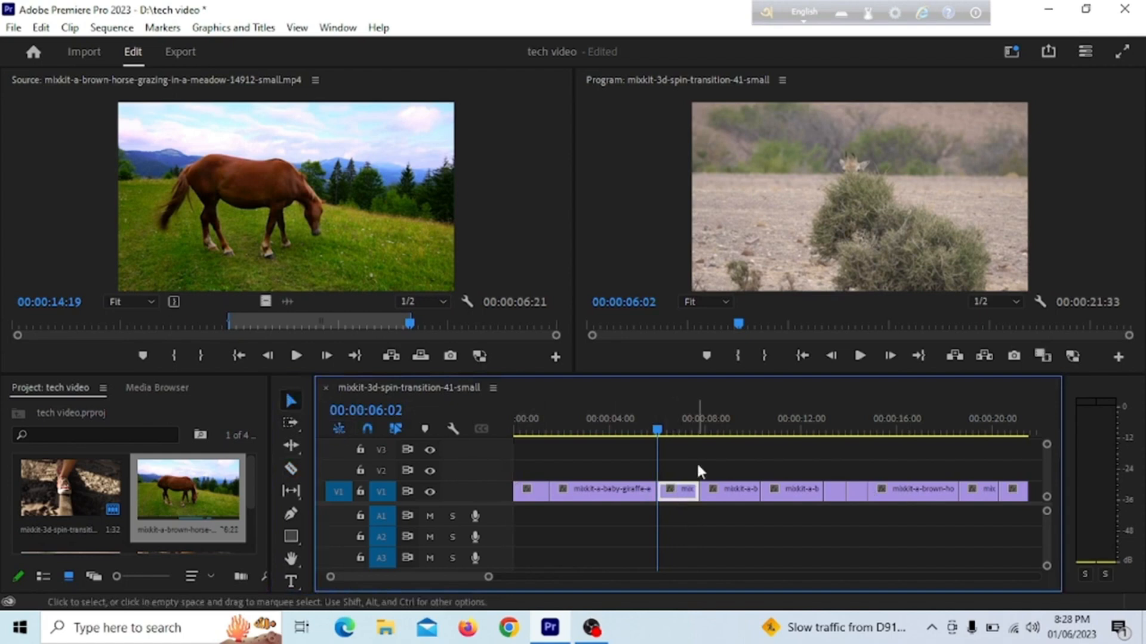
key("Delete")
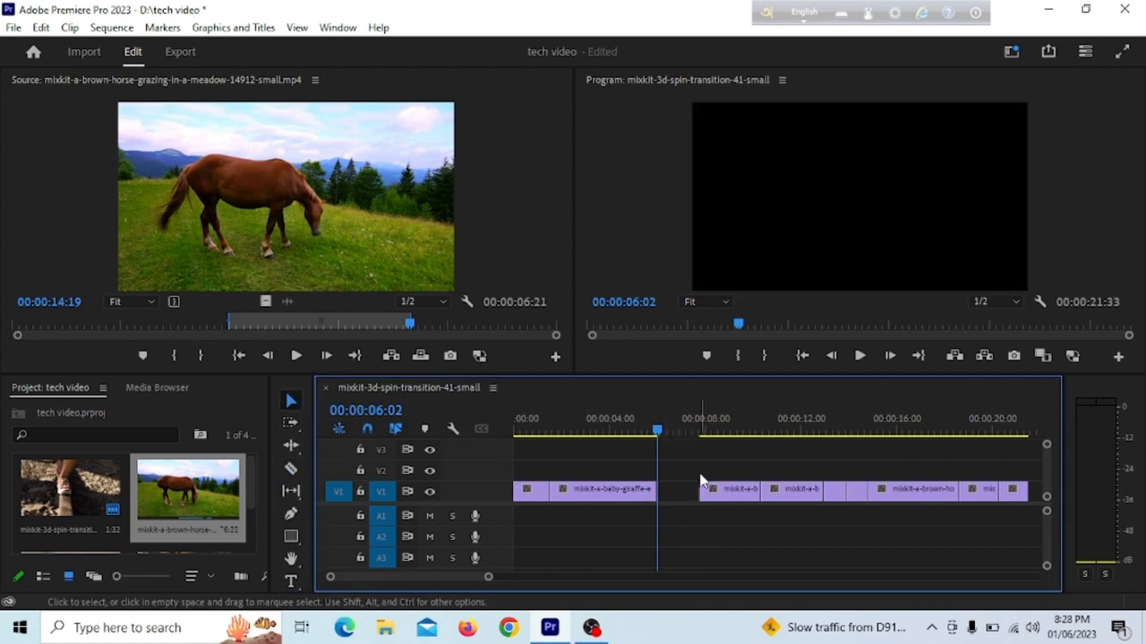
left_click(839, 492)
key("Delete")
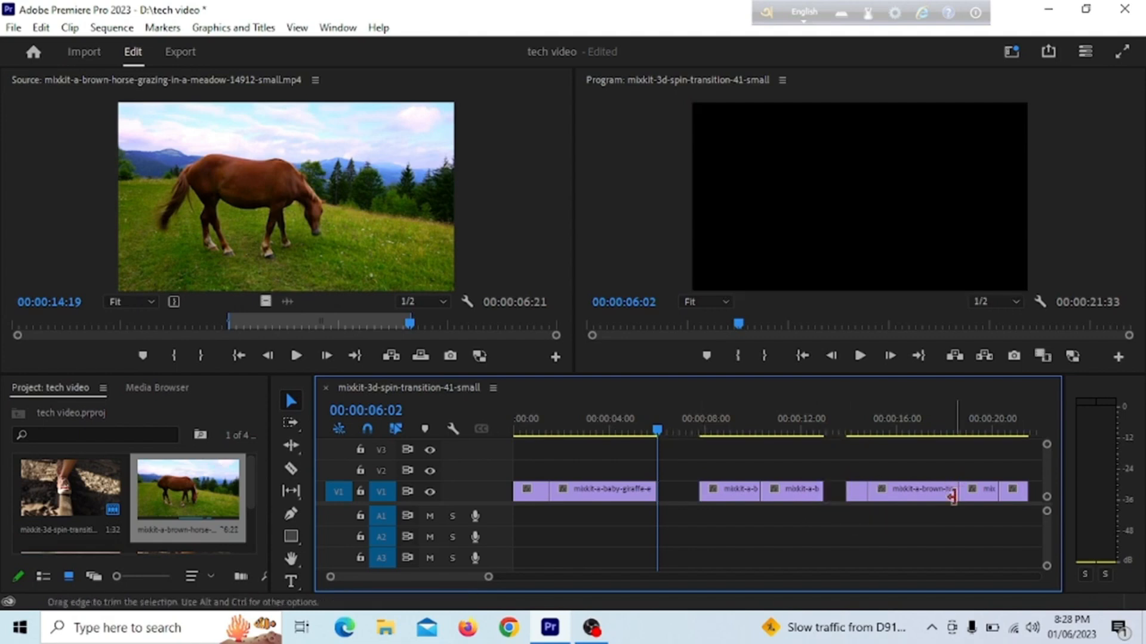
left_click(980, 492)
key("Delete")
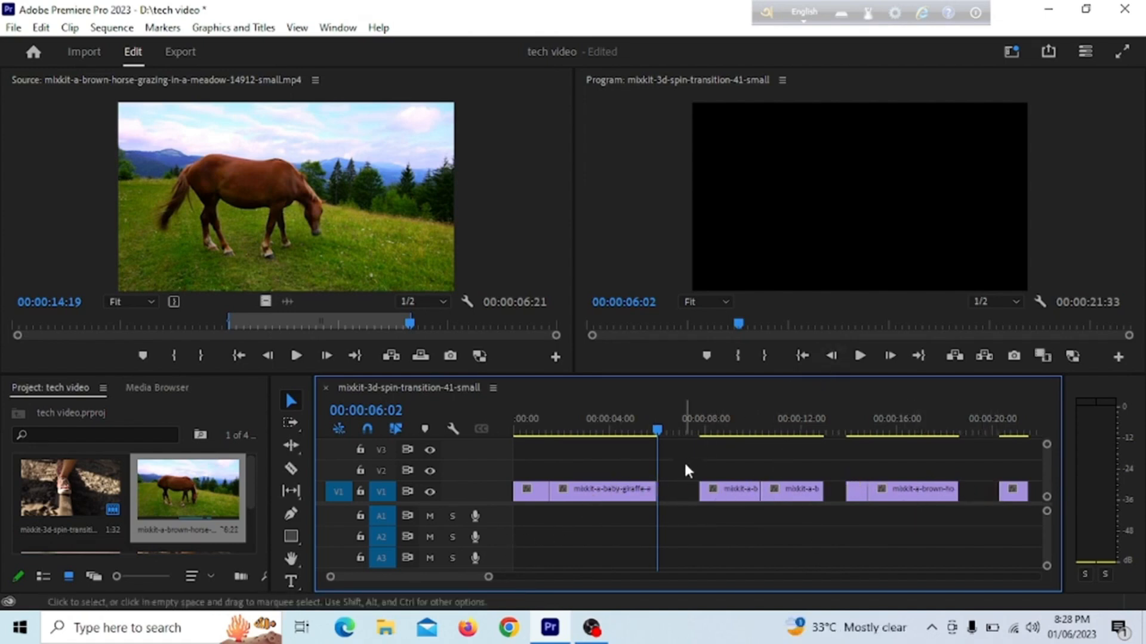
- Ripple-delete the first gap on V1 and move the short last giraffe piece directly against the giraffe piece before it
right_click(677, 494)
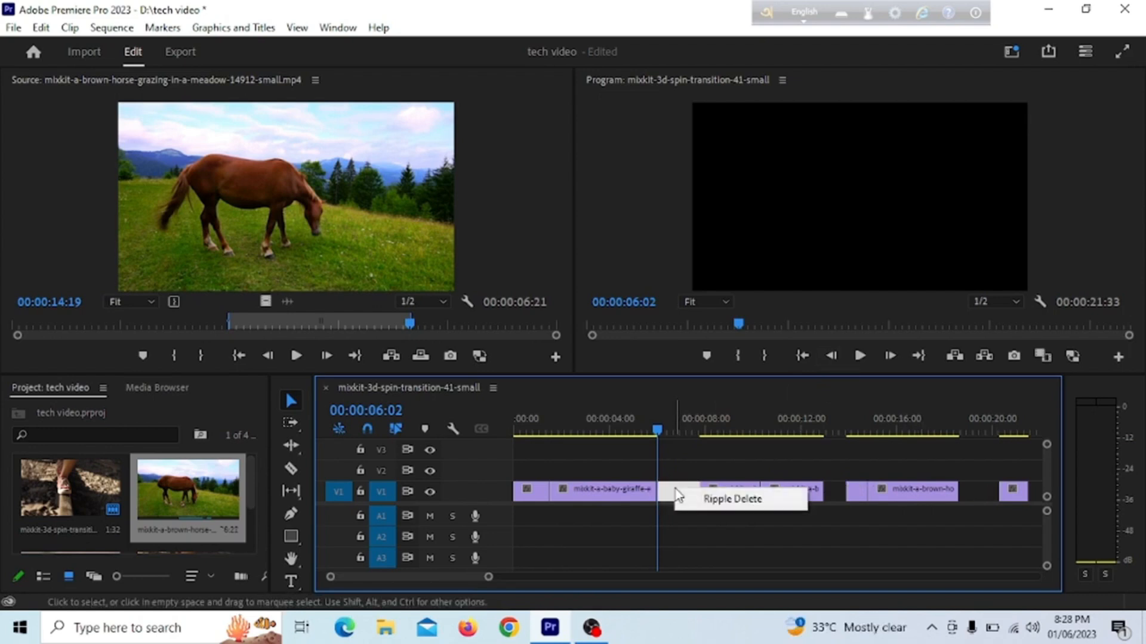
left_click(748, 504)
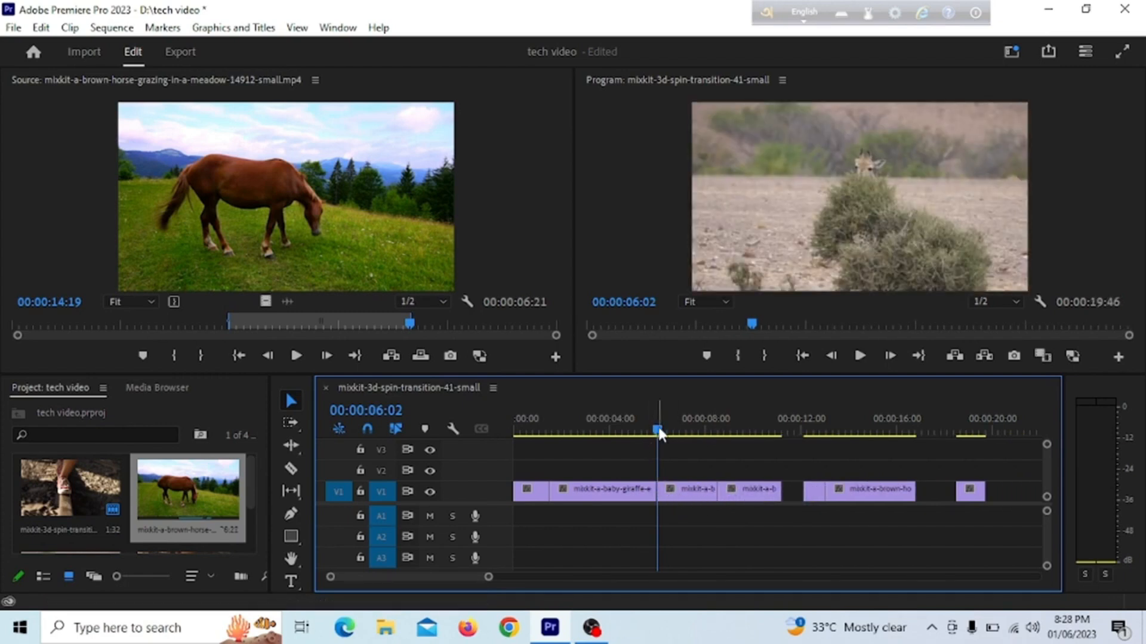
left_click_drag(657, 429, 808, 498)
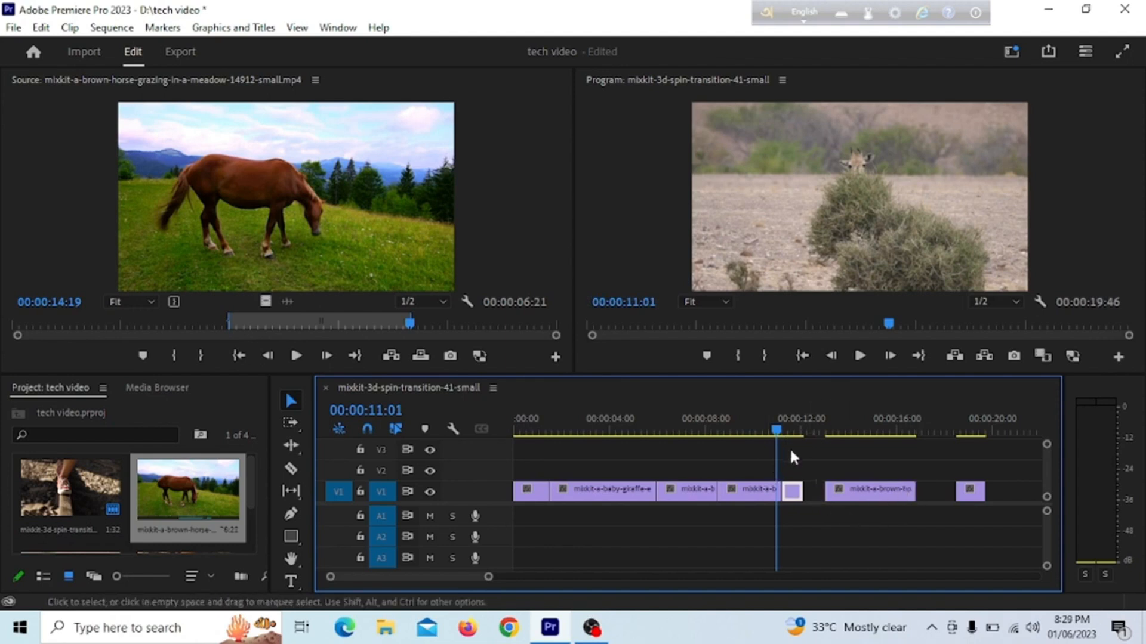
left_click_drag(776, 429, 804, 469)
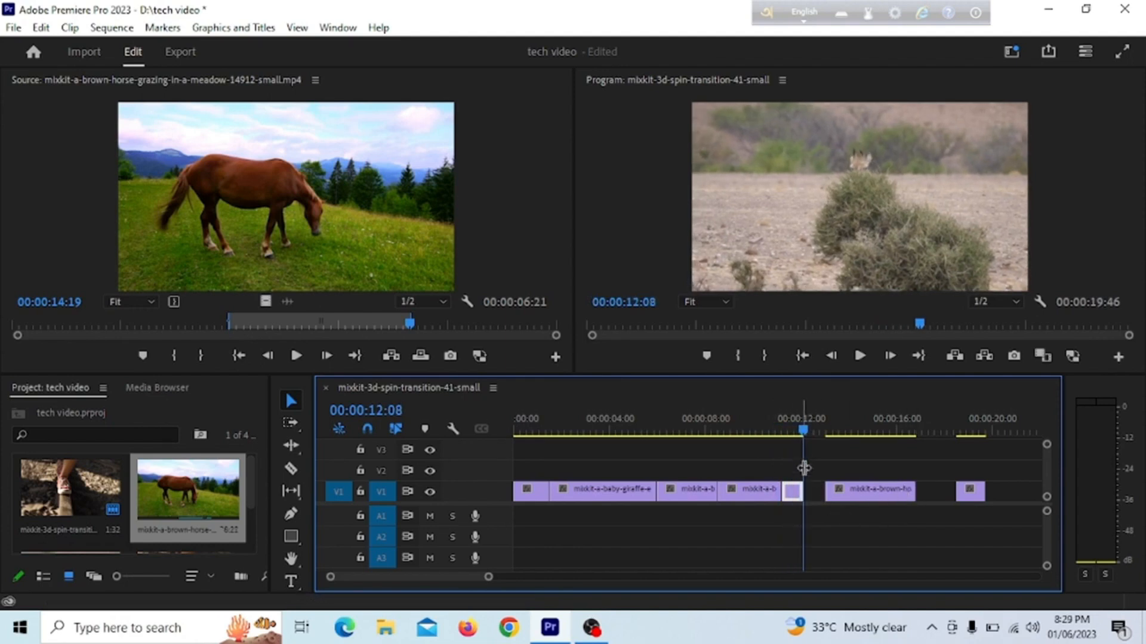
- Ripple-delete the two remaining gaps on V1, before and within the brown-horse footage, and return the playhead to the sequence start
right_click(815, 498)
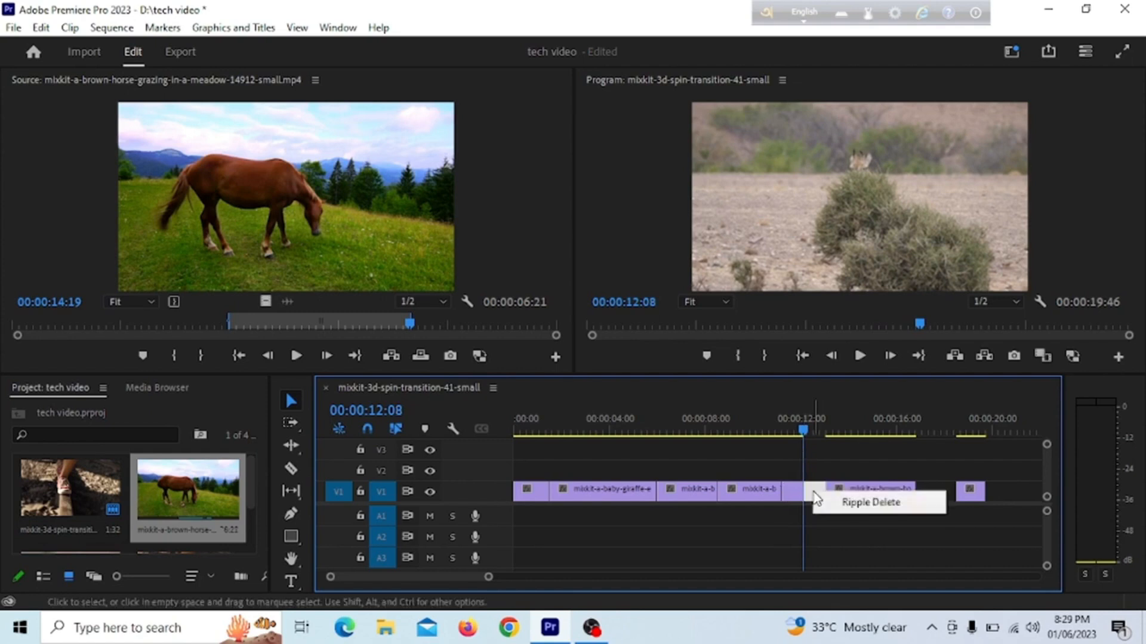
left_click(864, 506)
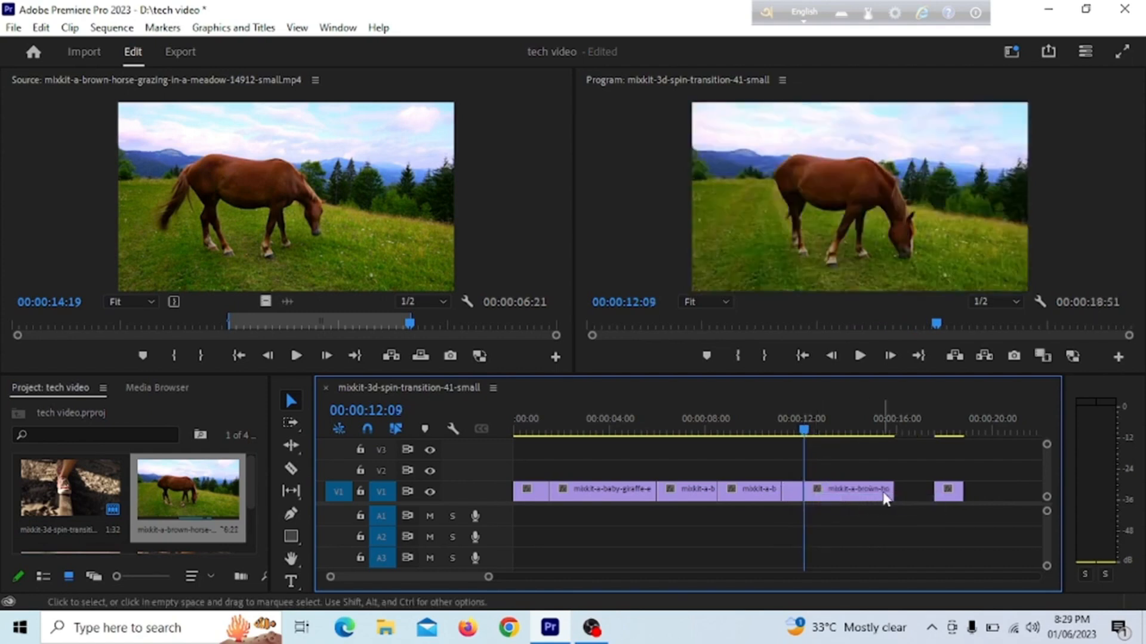
right_click(916, 490)
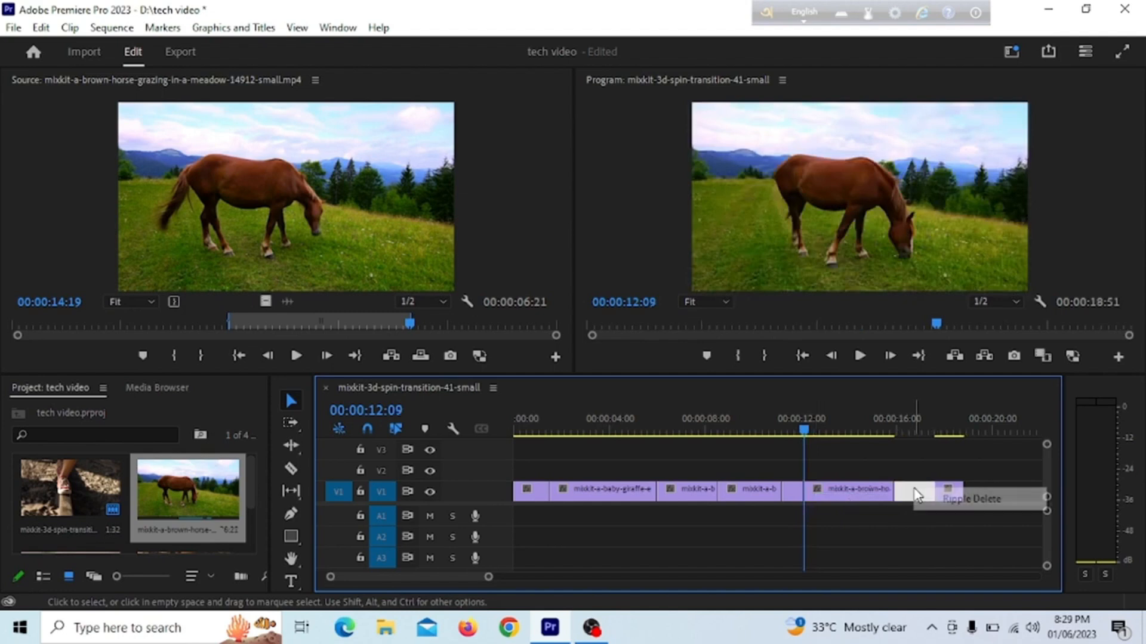
left_click(944, 502)
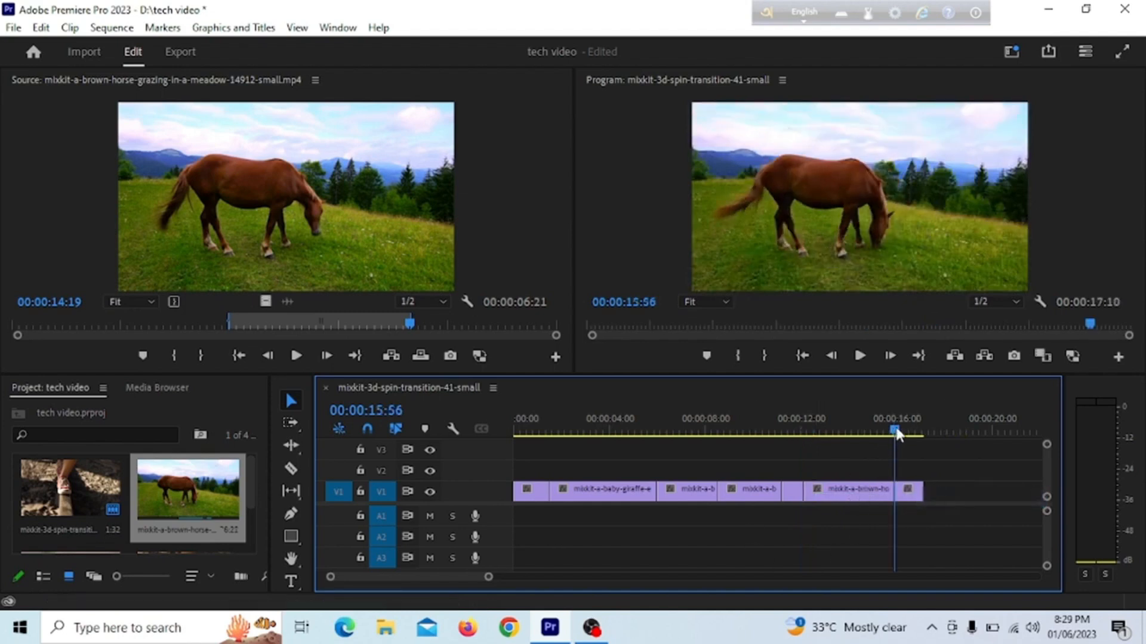
left_click_drag(895, 430, 510, 495)
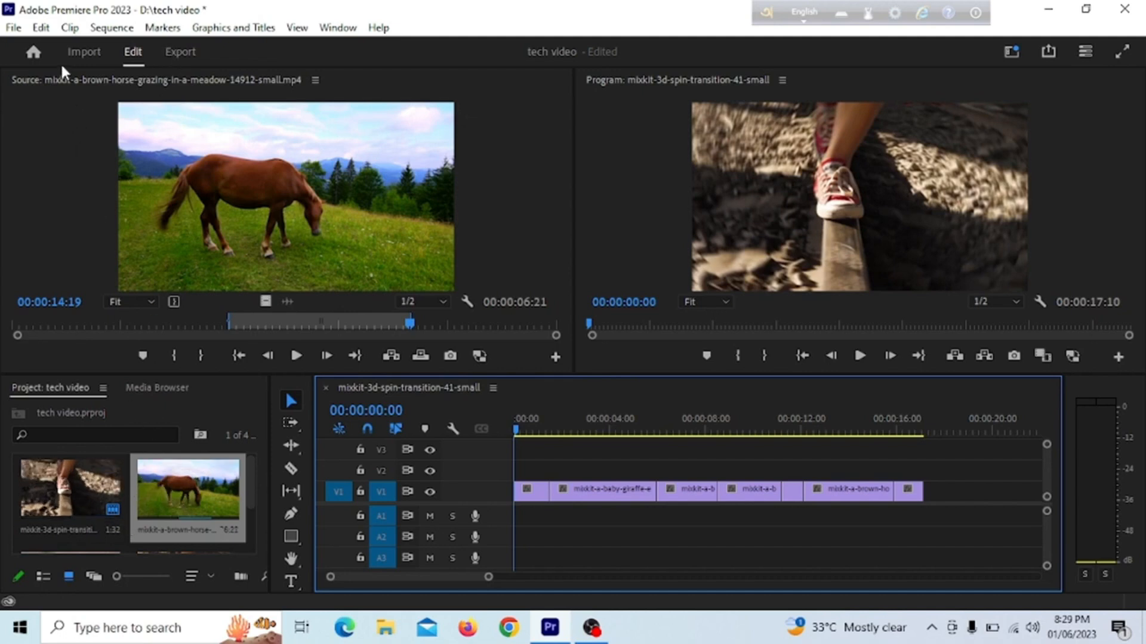
- Import the good audio file from New folder (2) and place it on A1 at the start of the sequence
left_click(13, 28)
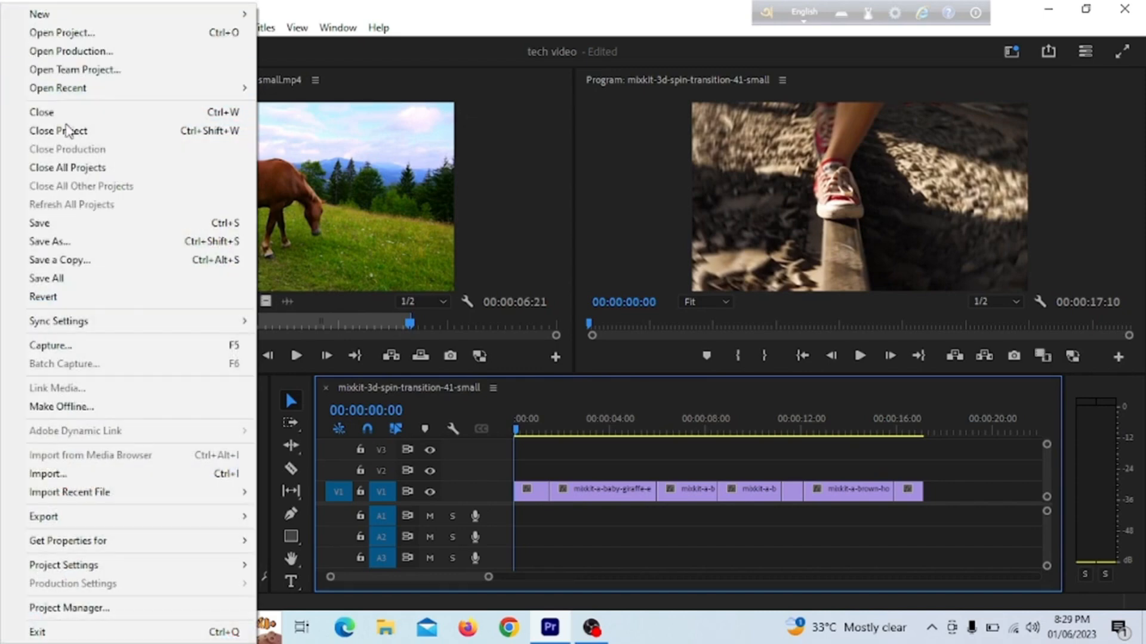
left_click(65, 473)
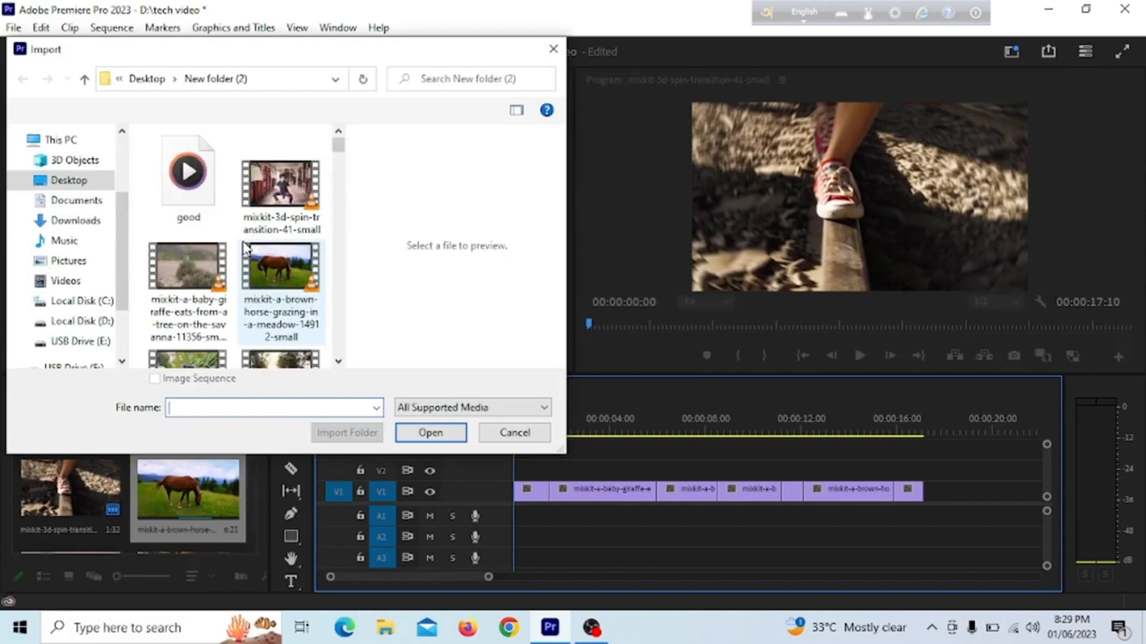
left_click(185, 173)
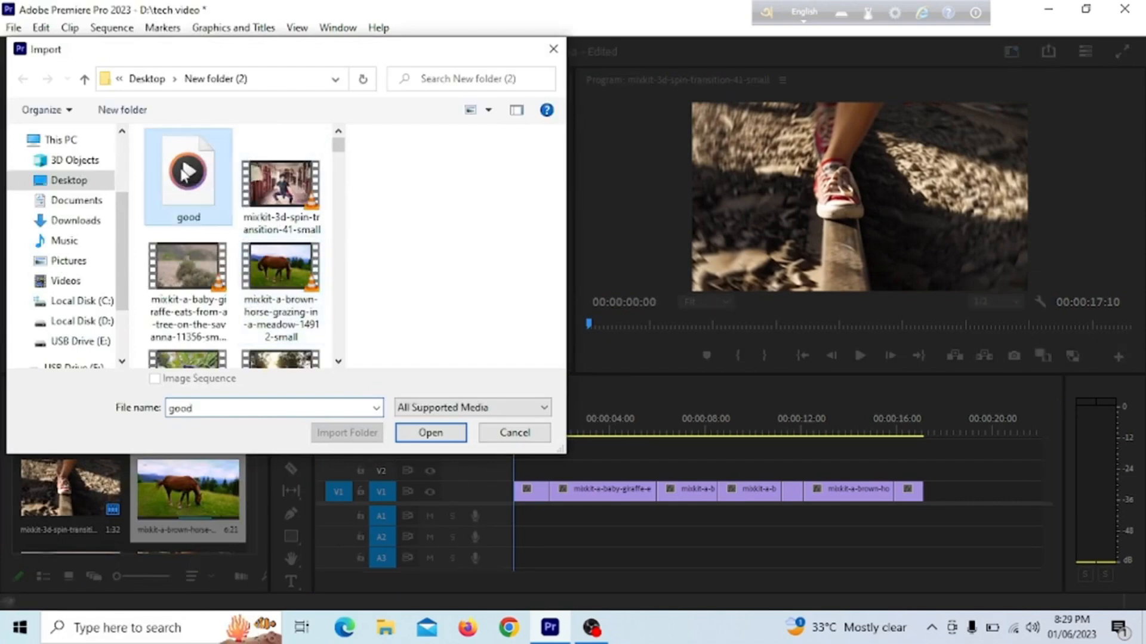
left_click(430, 432)
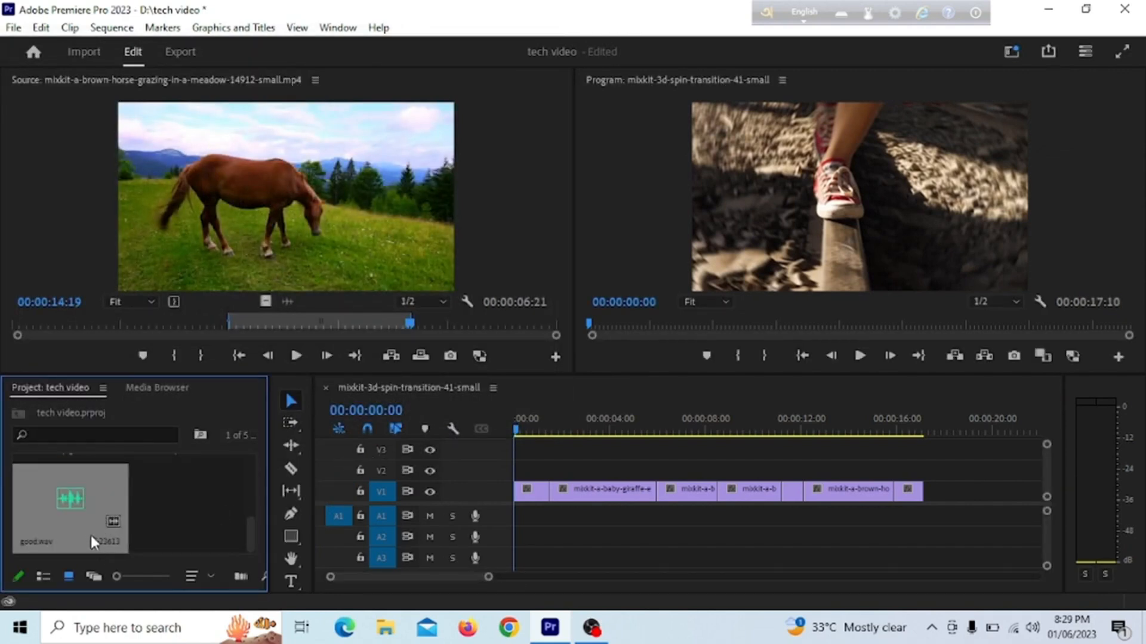
left_click(253, 188)
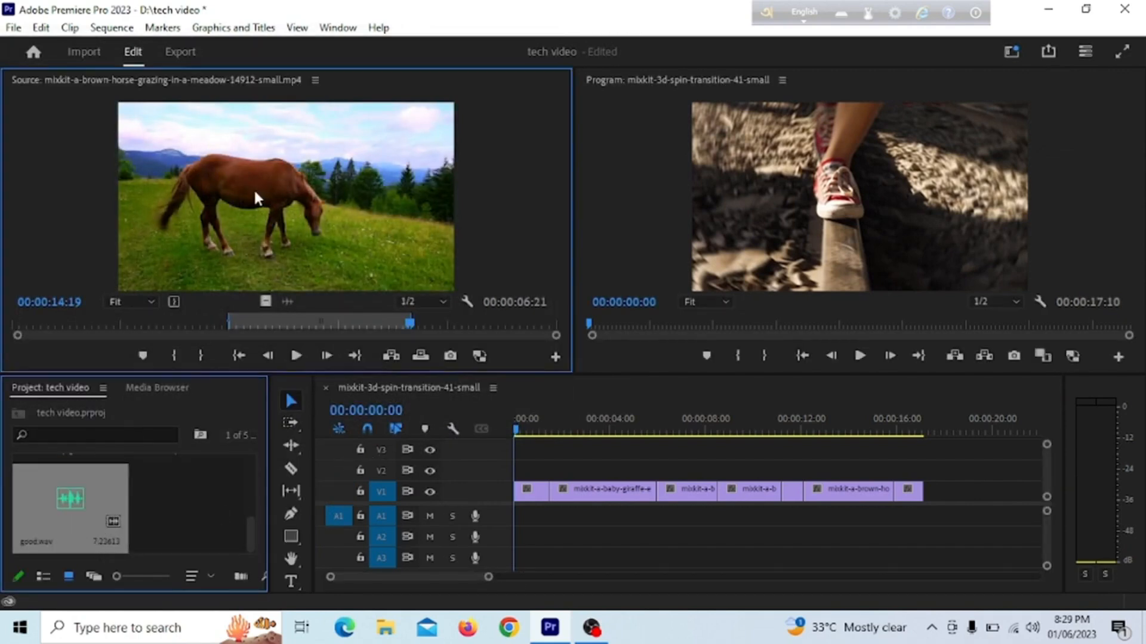
left_click(53, 526)
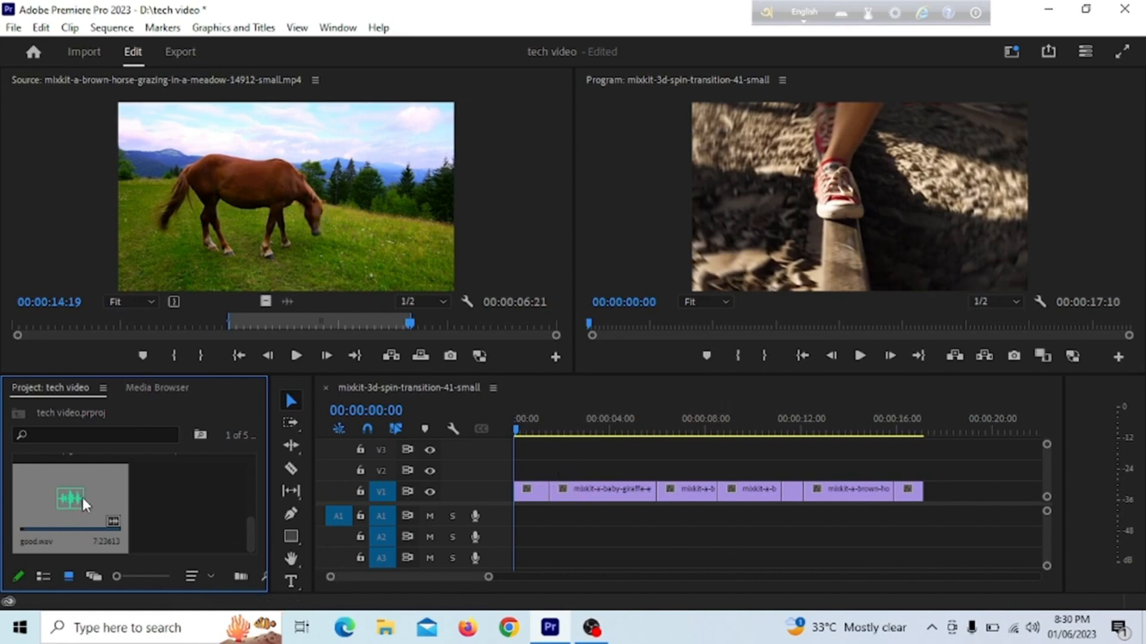
left_click_drag(83, 497, 518, 512)
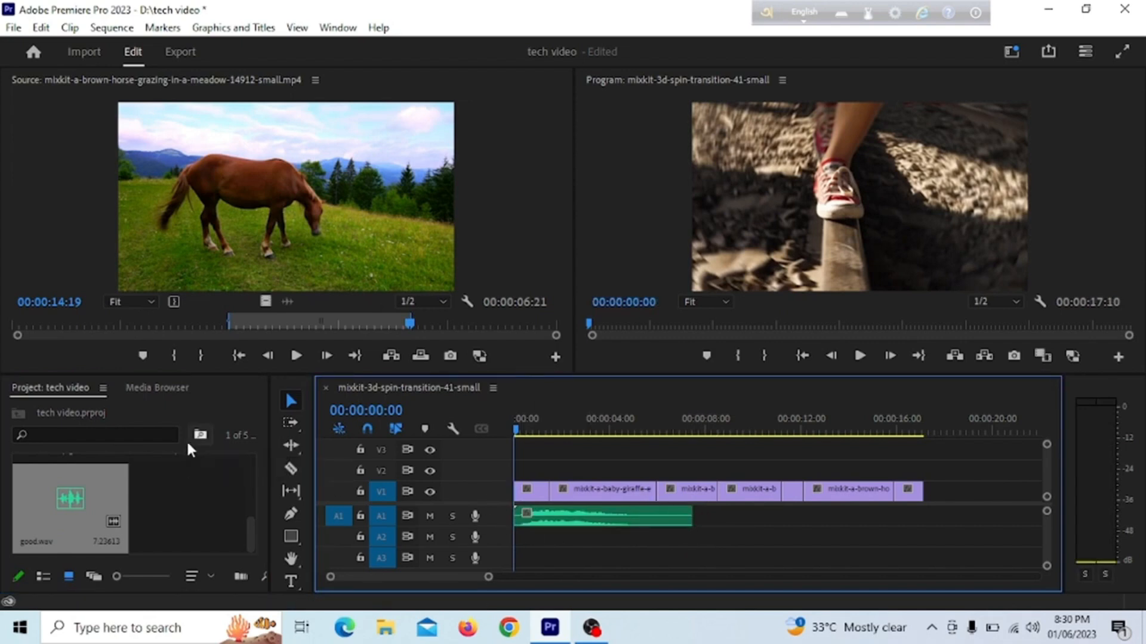
- Import the audio file mixkit-a-love-theme-542 from New folder (2) into the project
left_click(13, 28)
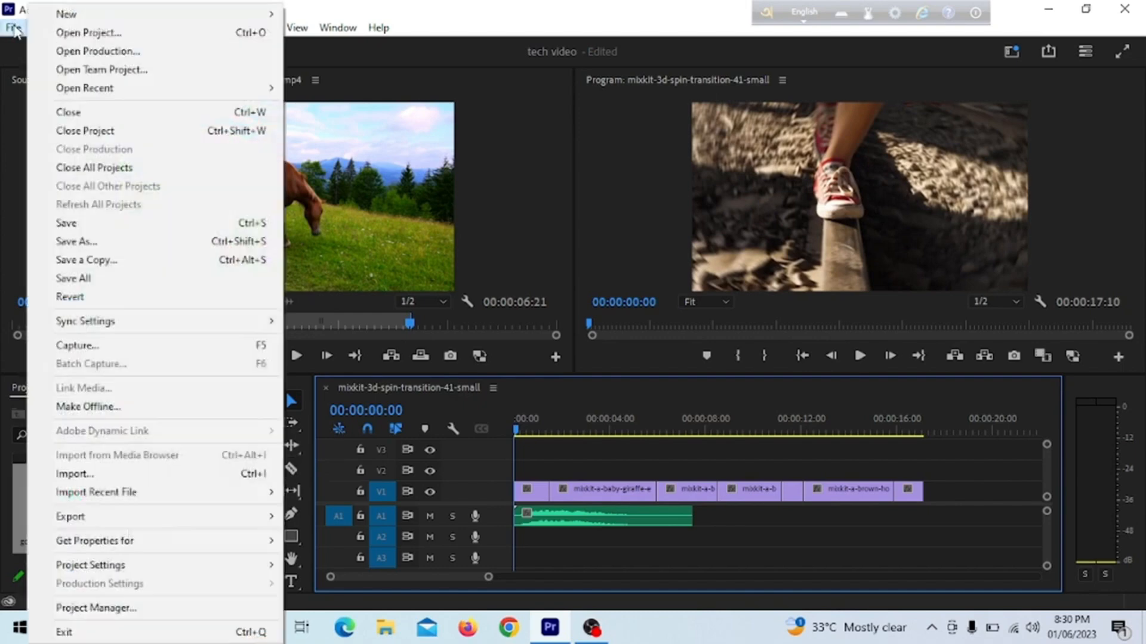
left_click(80, 473)
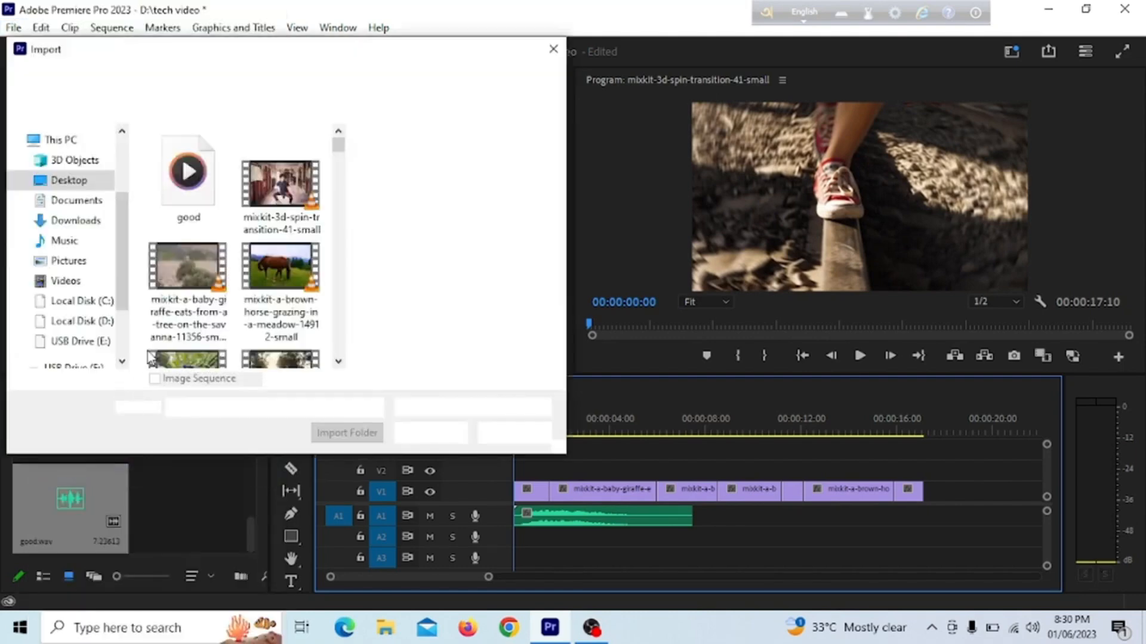
scroll(203, 254, "down", 1)
scroll(210, 253, "down", 2)
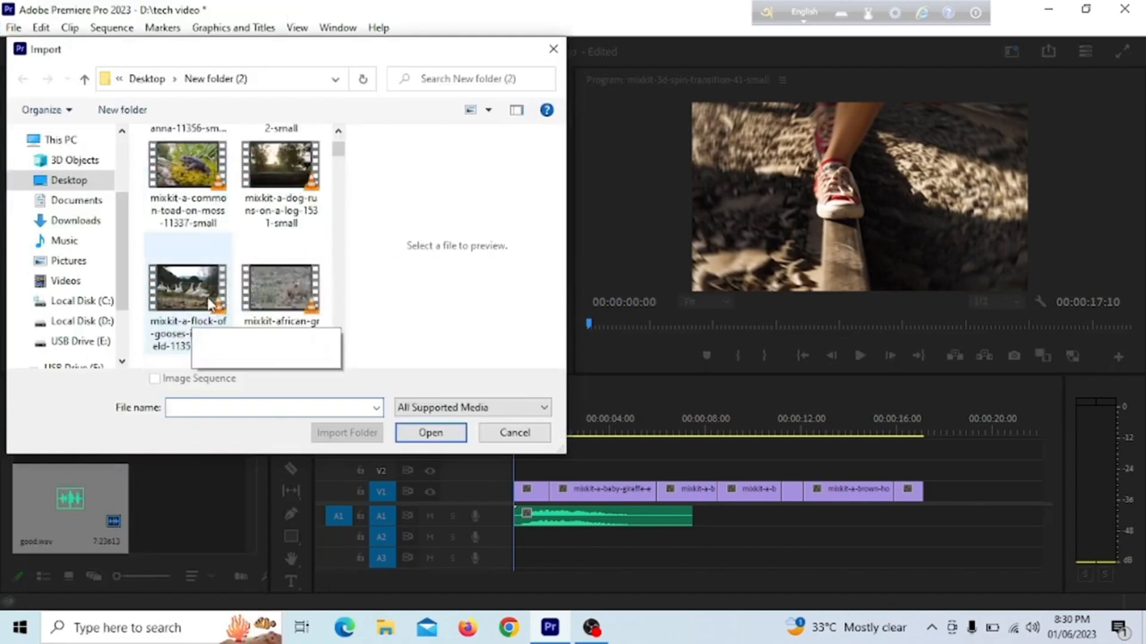
scroll(221, 287, "down", 2)
left_click(187, 316)
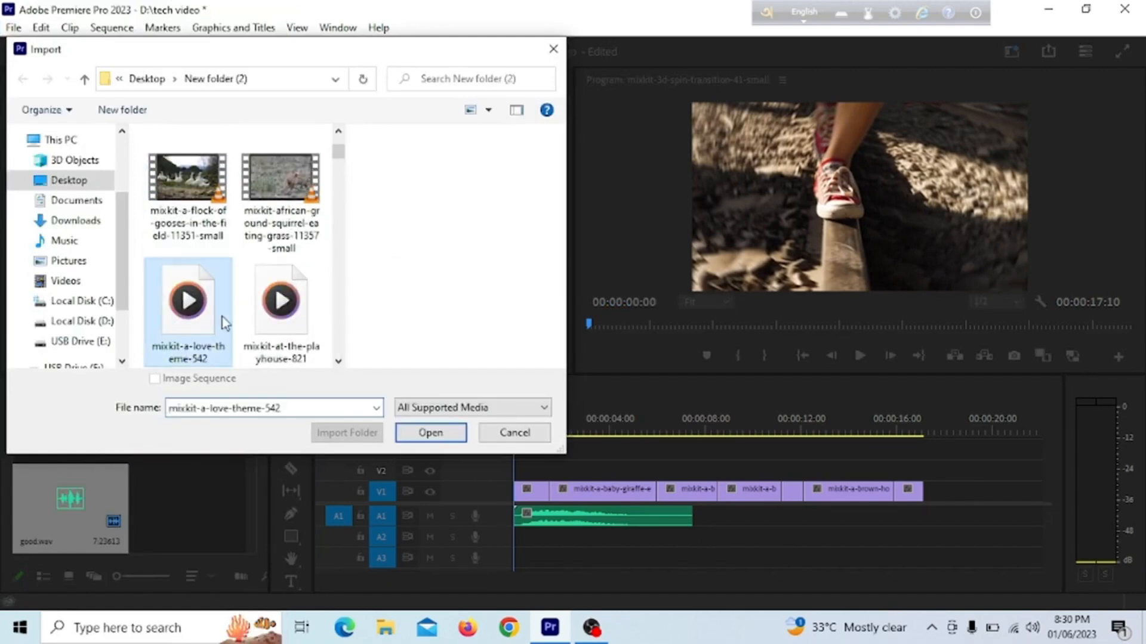
left_click(416, 436)
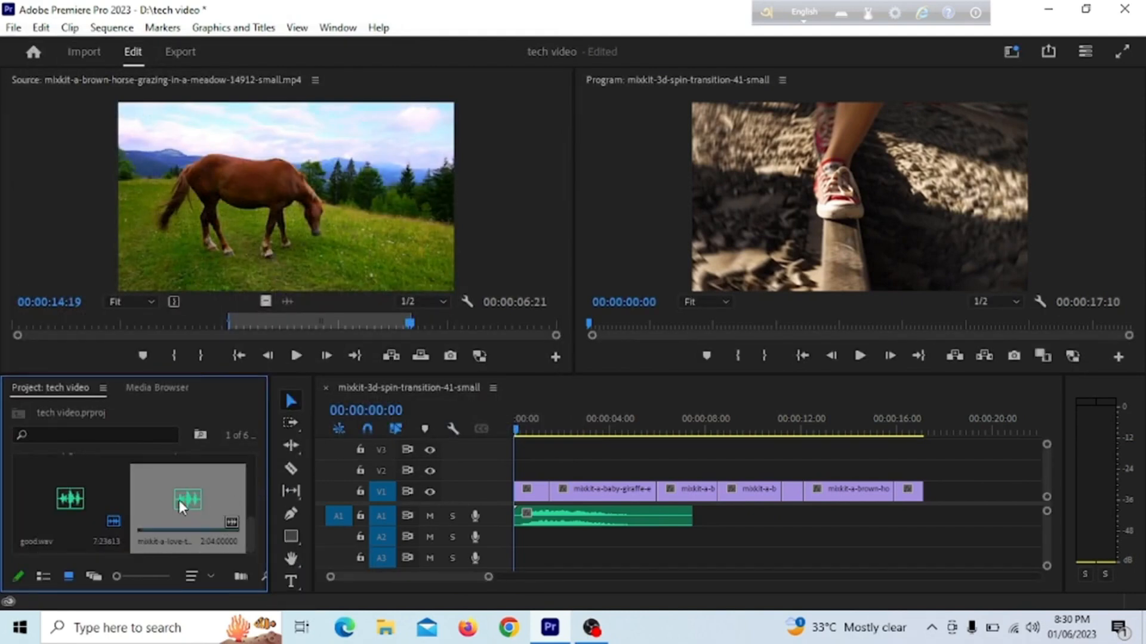
- Append a second copy of good.wav directly after the first on A1, and play parts of both copies before returning the playhead to the start
left_click_drag(53, 518, 704, 522)
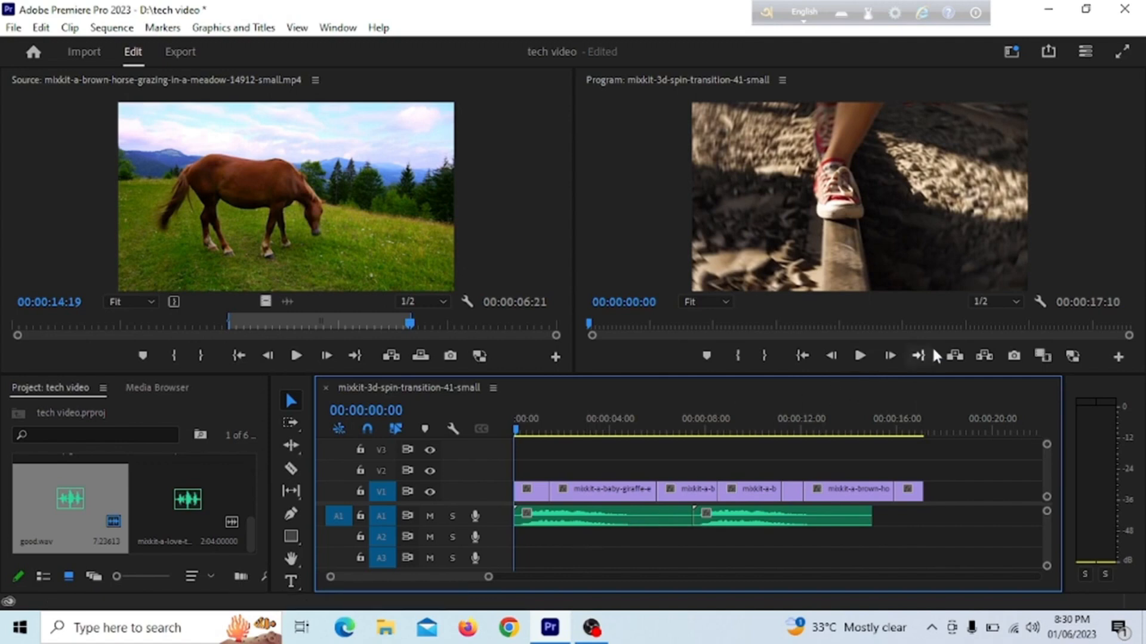
left_click(860, 357)
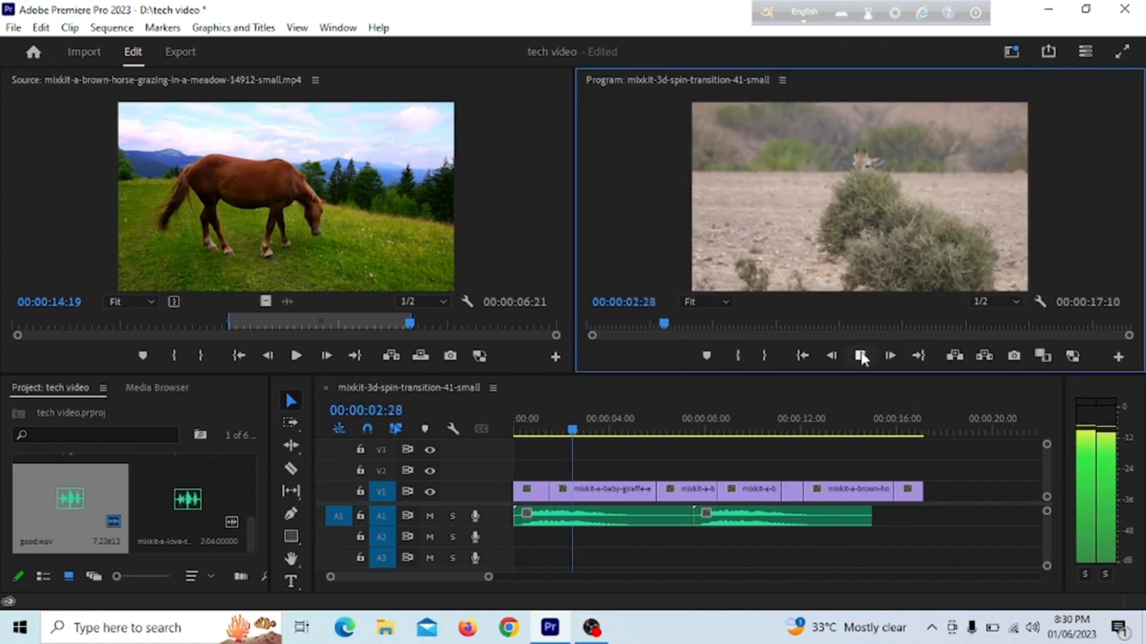
left_click(860, 357)
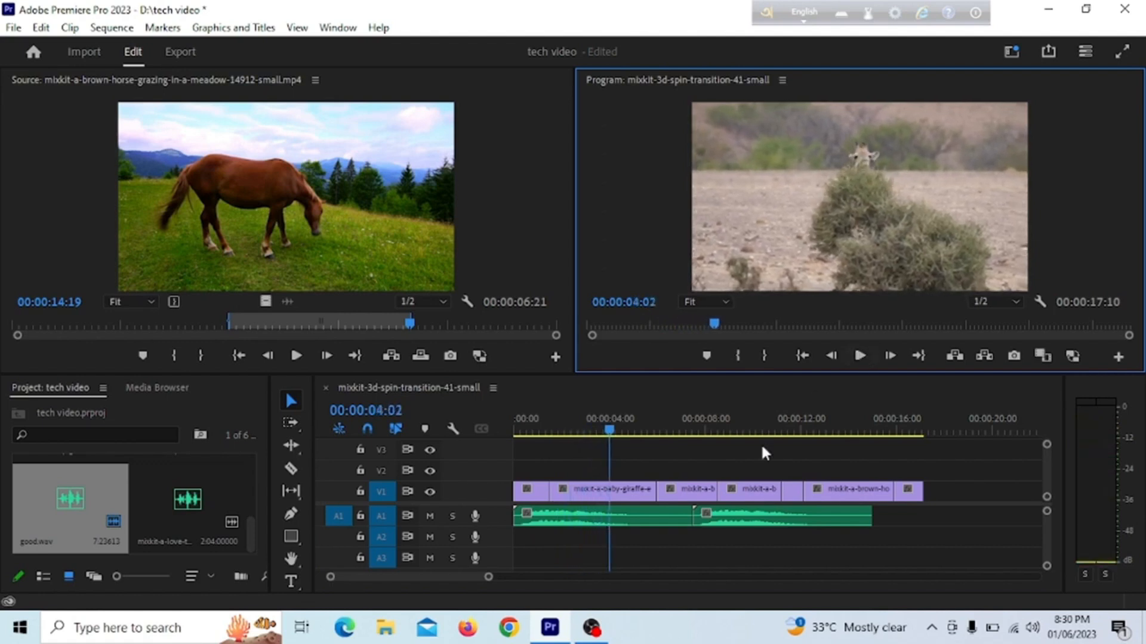
left_click_drag(608, 429, 694, 467)
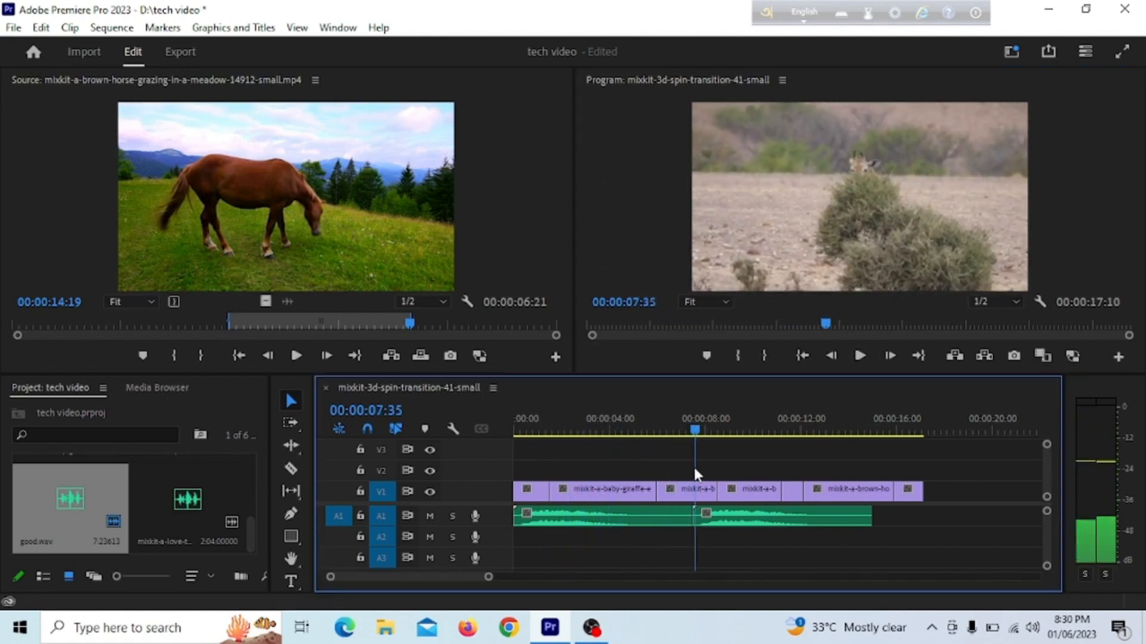
left_click(865, 355)
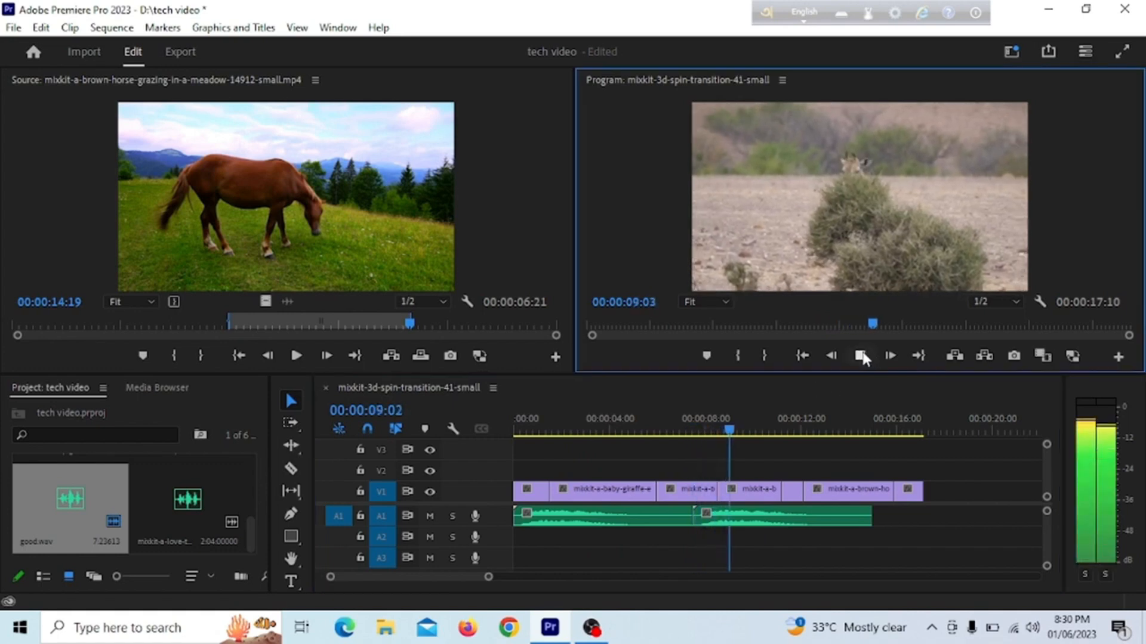
left_click(860, 356)
left_click_drag(738, 432, 511, 453)
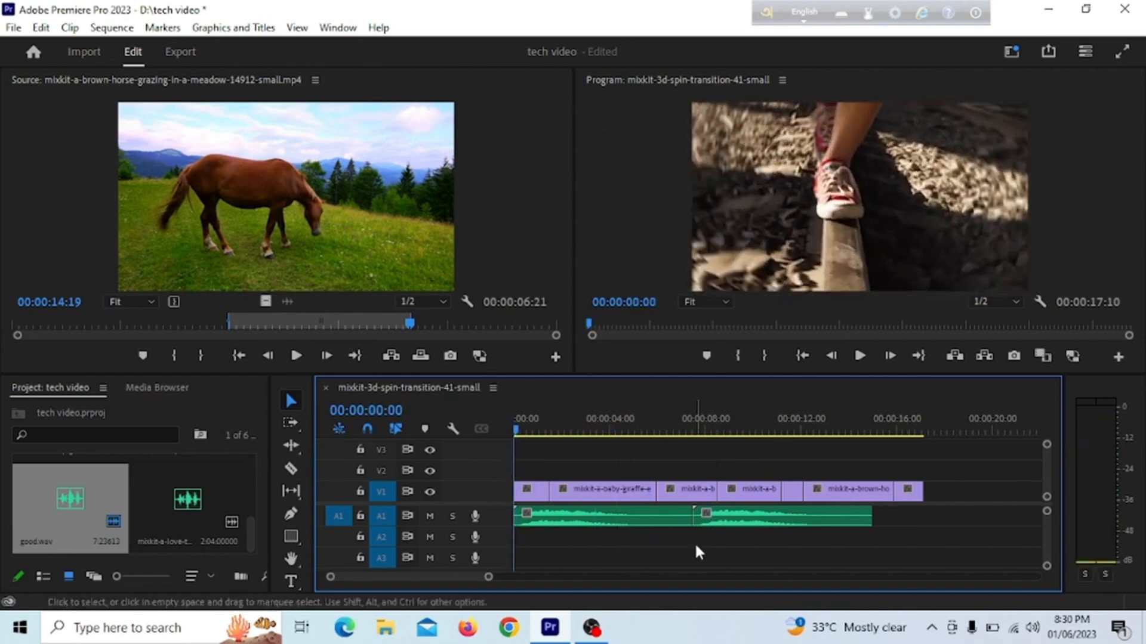
- Trim the end of the second audio clip on A1 slightly shorter and increase the height of the Audio 1 track
left_click(588, 523)
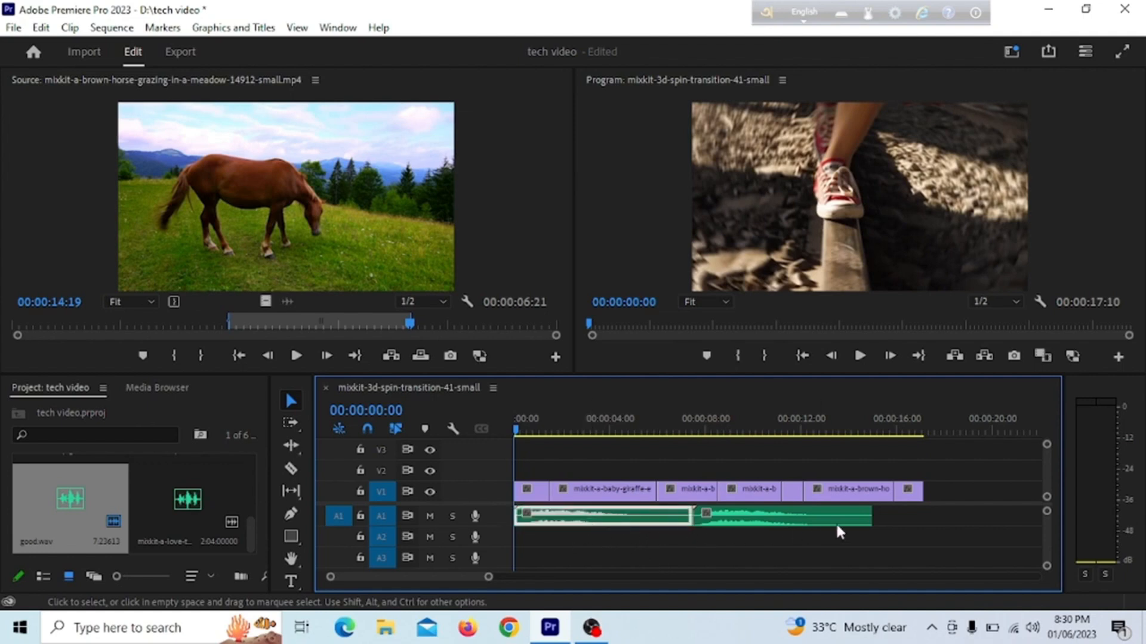
left_click_drag(868, 518, 864, 518)
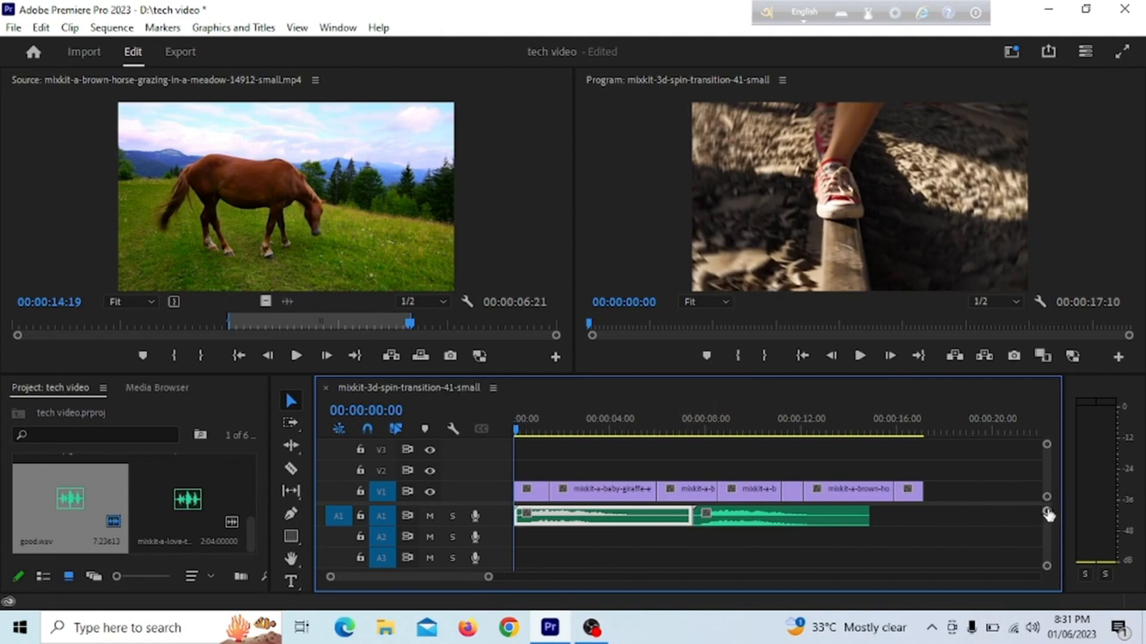
left_click_drag(1047, 512, 1047, 509)
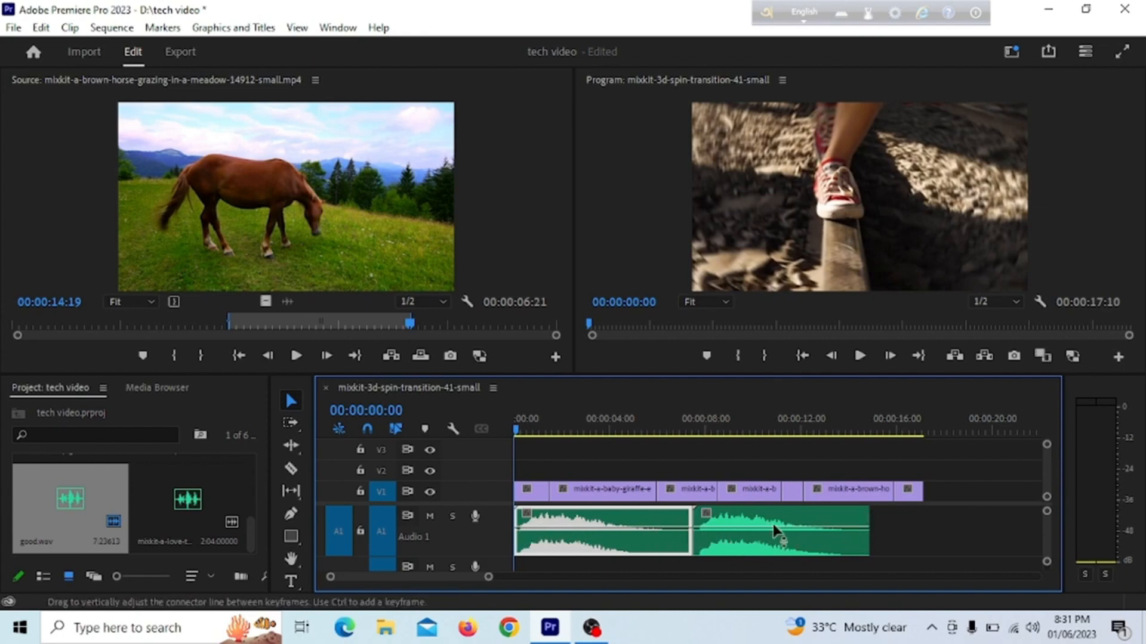
- Add three spaced volume keyframes around the middle of each of the two good.wav clips on A1
left_click(581, 528, "ctrl")
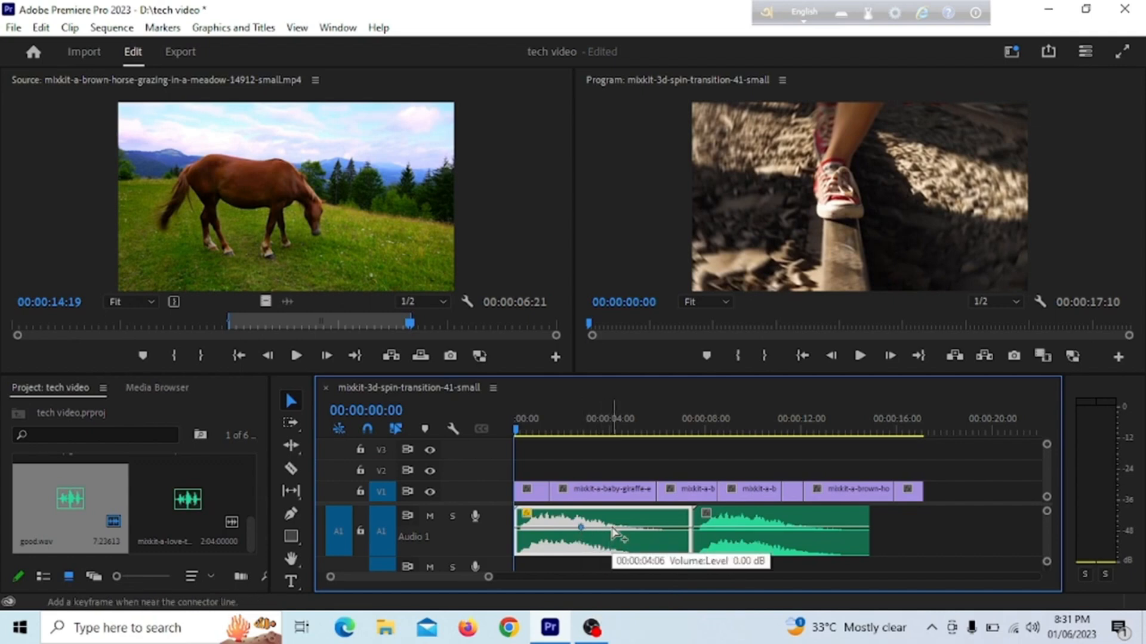
left_click(612, 528, "ctrl")
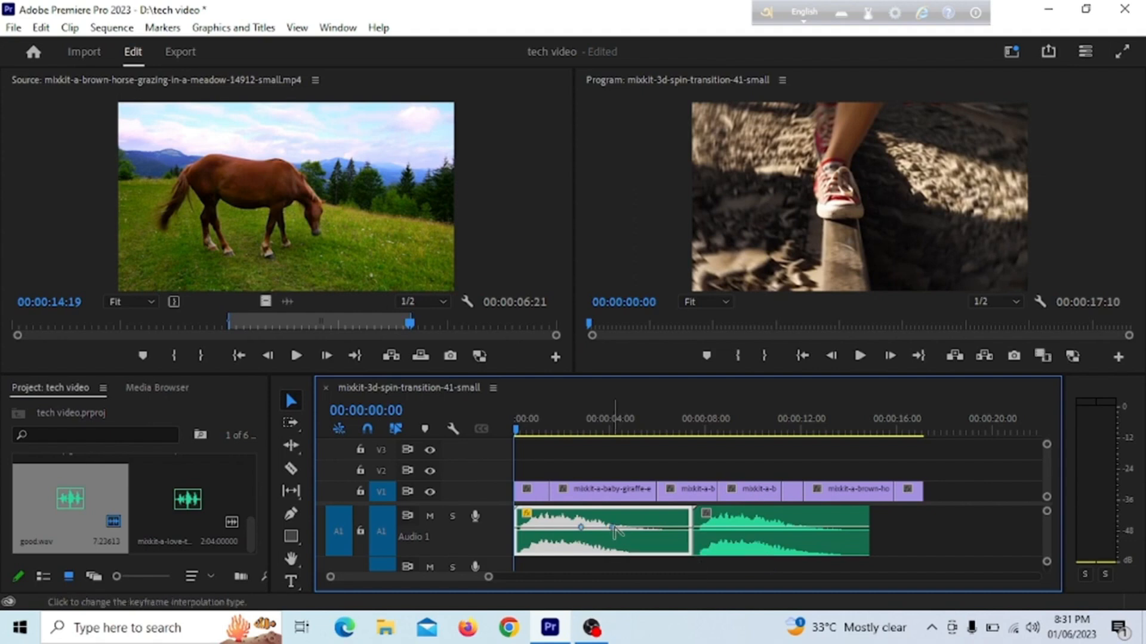
left_click(639, 527, "ctrl")
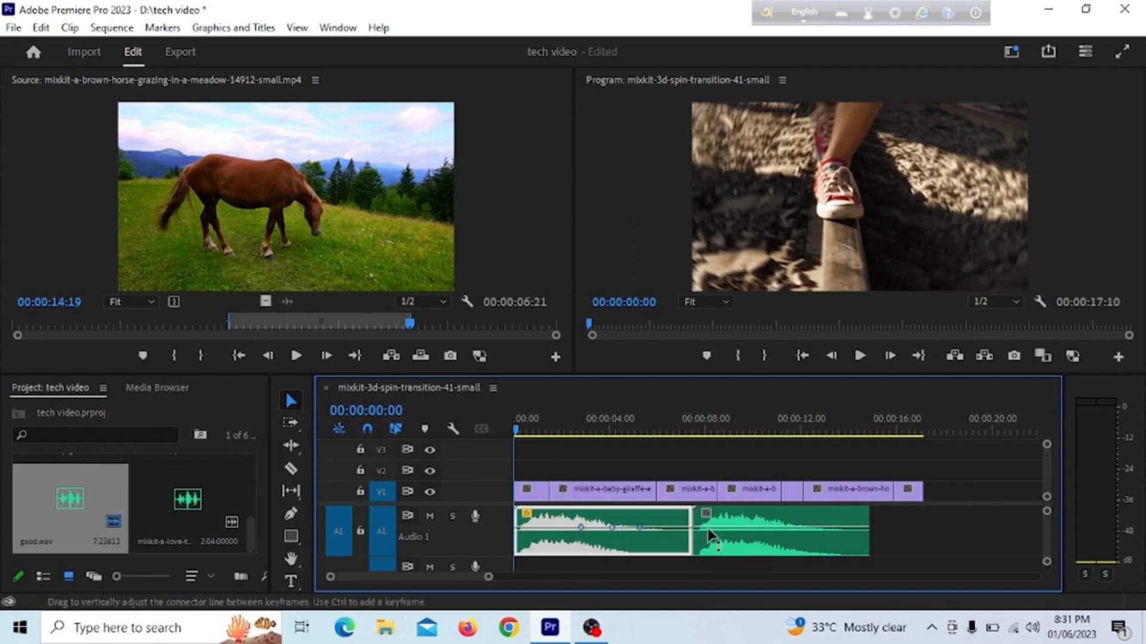
left_click(756, 528, "ctrl")
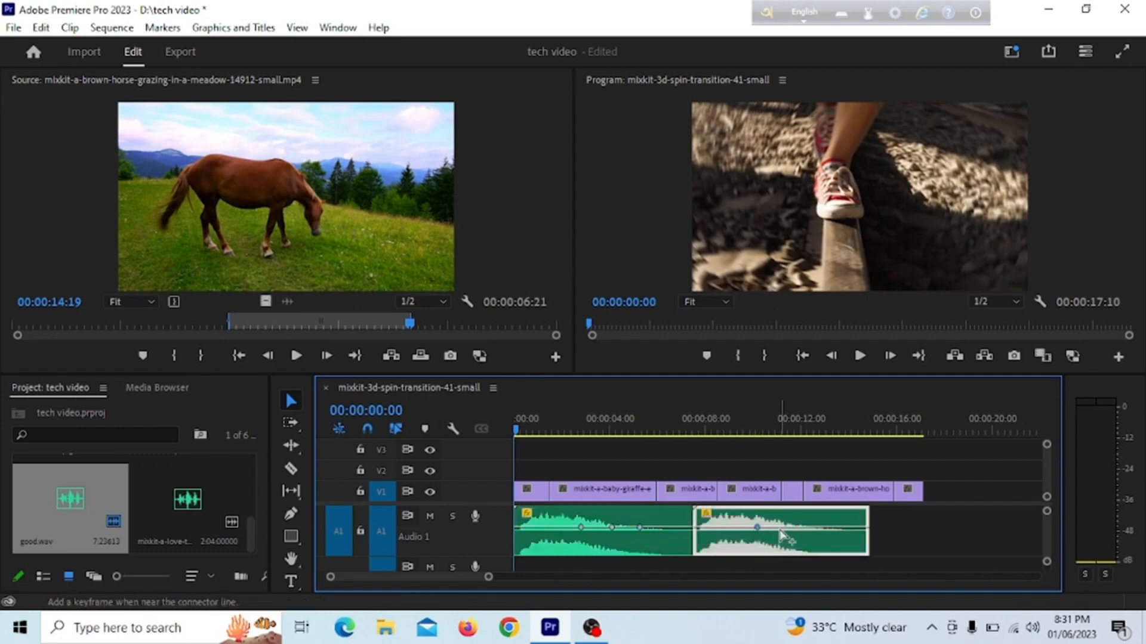
left_click(784, 528, "ctrl")
left_click(814, 527, "ctrl")
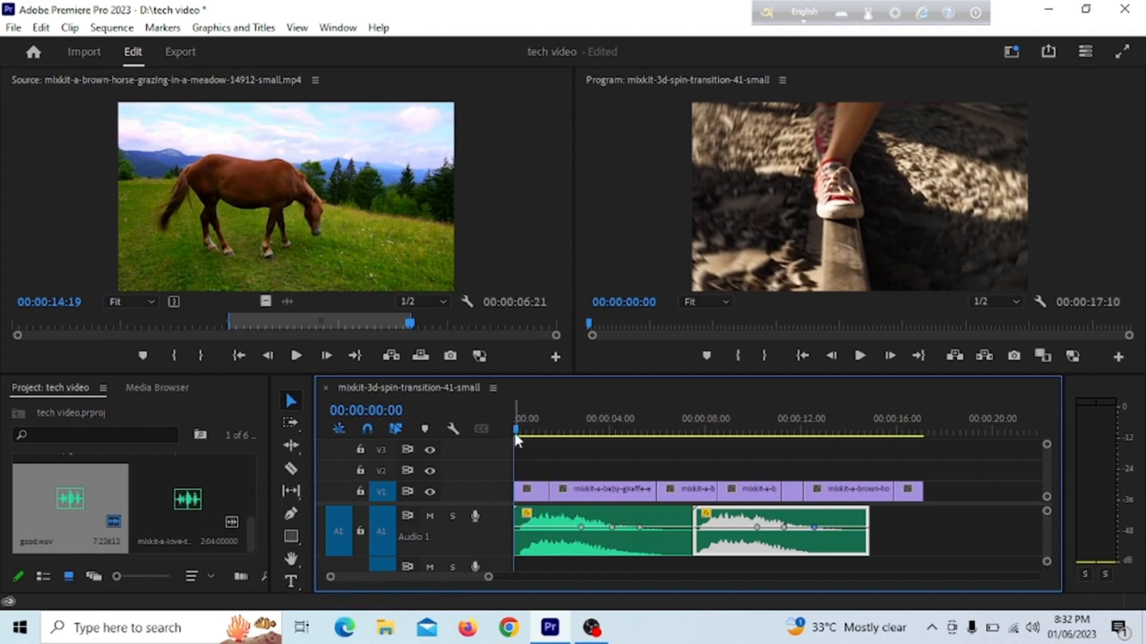
- Add a volume keyframe near the first audio clip's beginning and pull it down to the clip's start as a fade-in
left_click(537, 527, "ctrl")
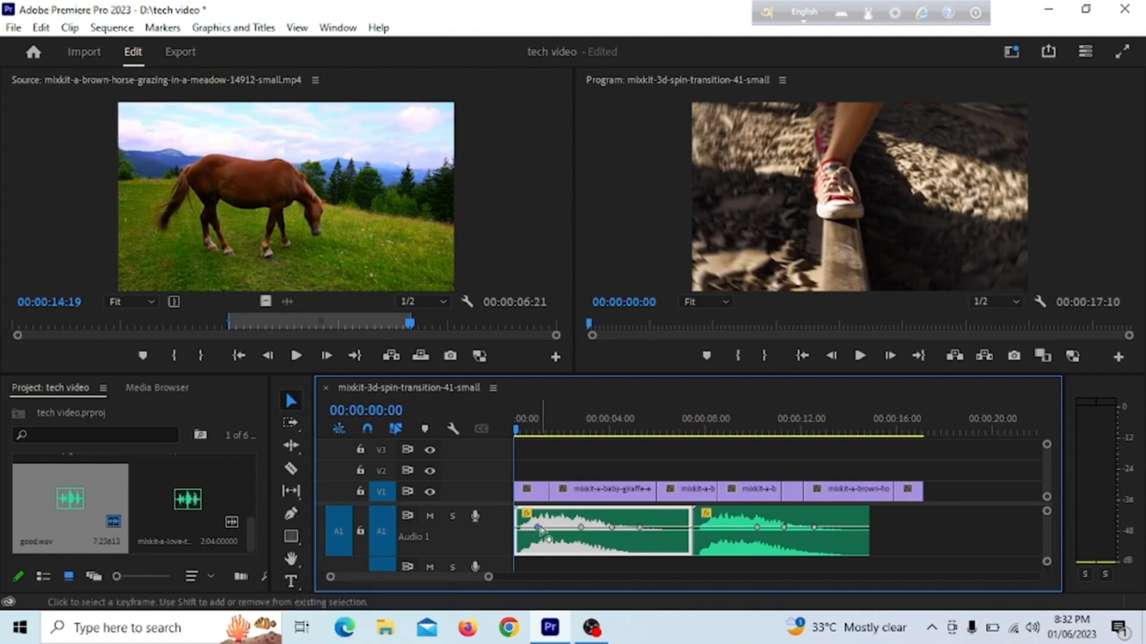
mouse_move(538, 529)
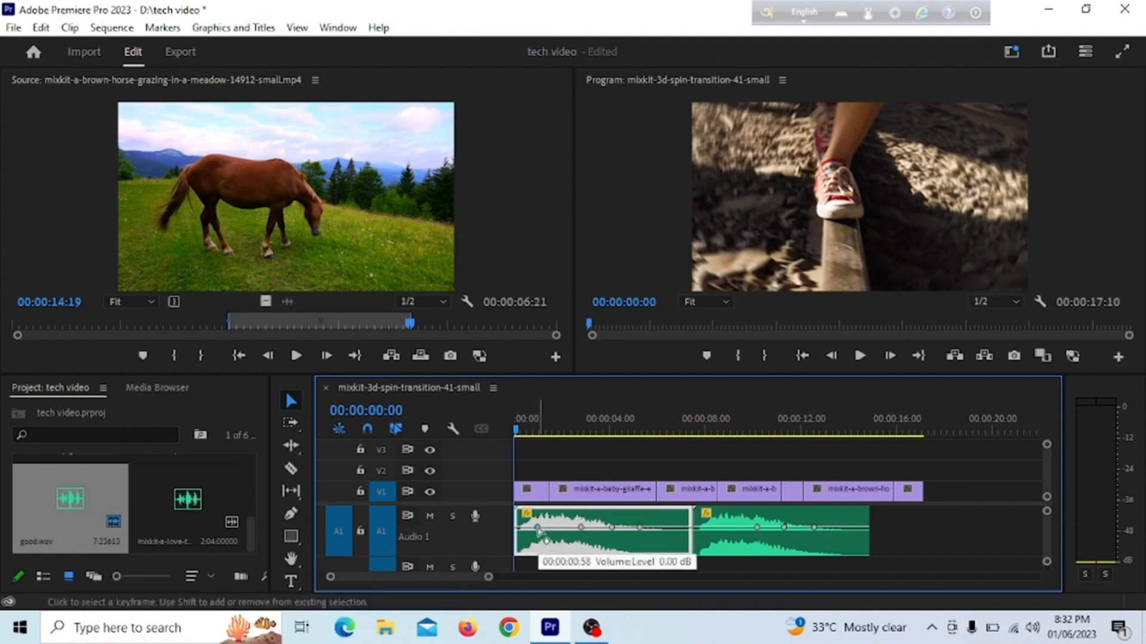
left_click_drag(537, 528, 517, 549)
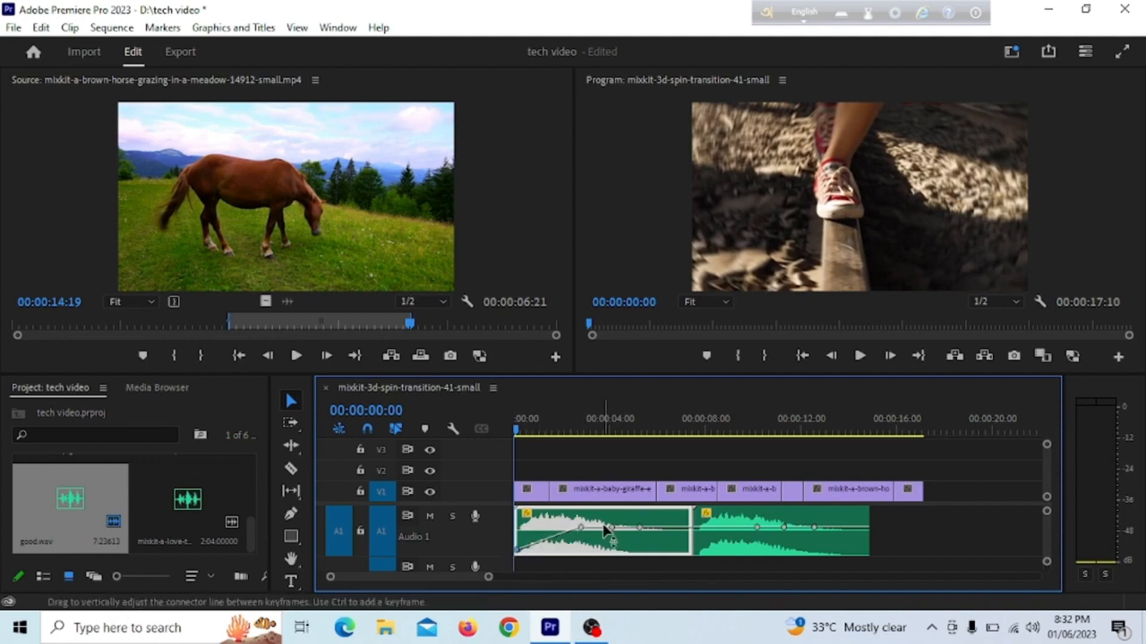
- Adjust the middle volume keyframe of the first audio clip, ending at about 15 dB just before 00:00:04
left_click_drag(612, 531, 616, 529)
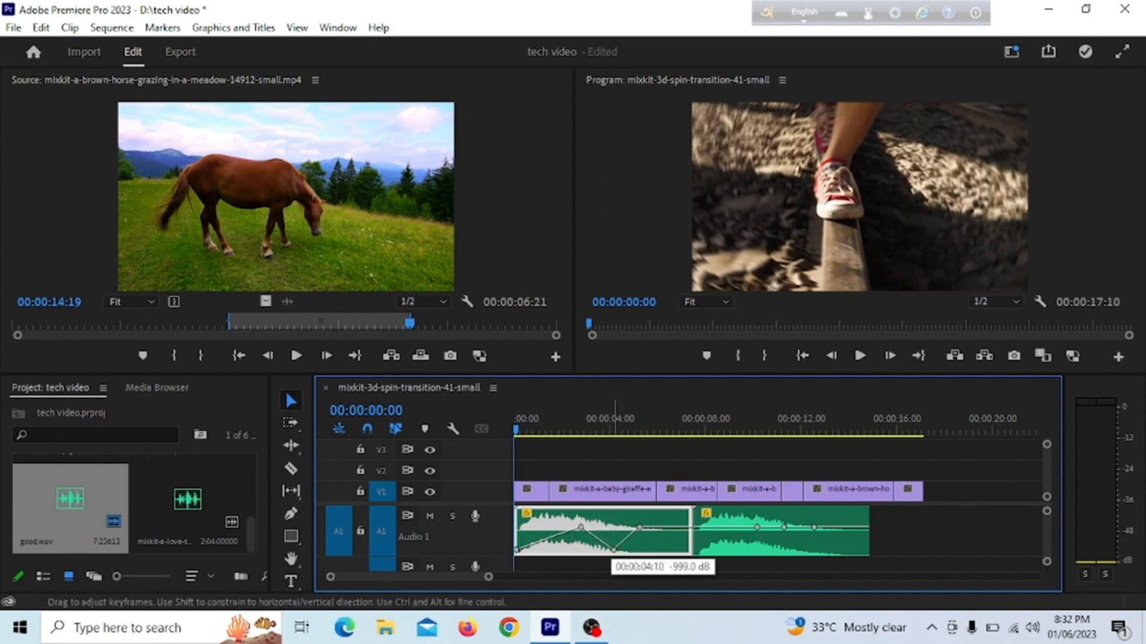
mouse_move(613, 550)
left_mouse_down()
mouse_move(611, 575)
mouse_move(611, 557)
left_mouse_up()
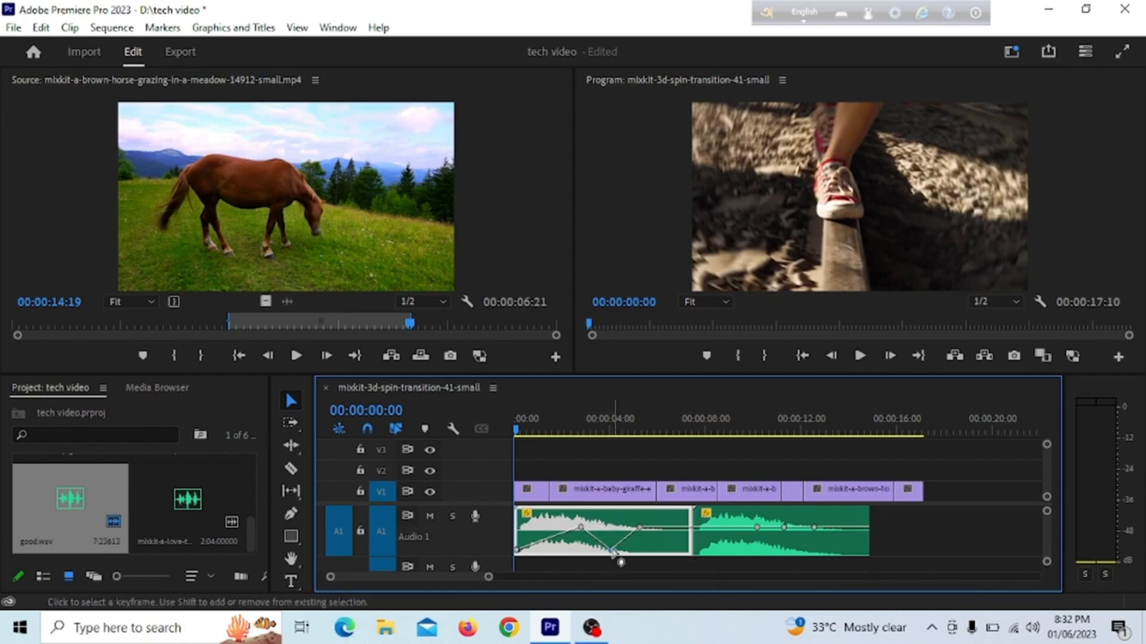
left_click_drag(611, 551, 606, 527)
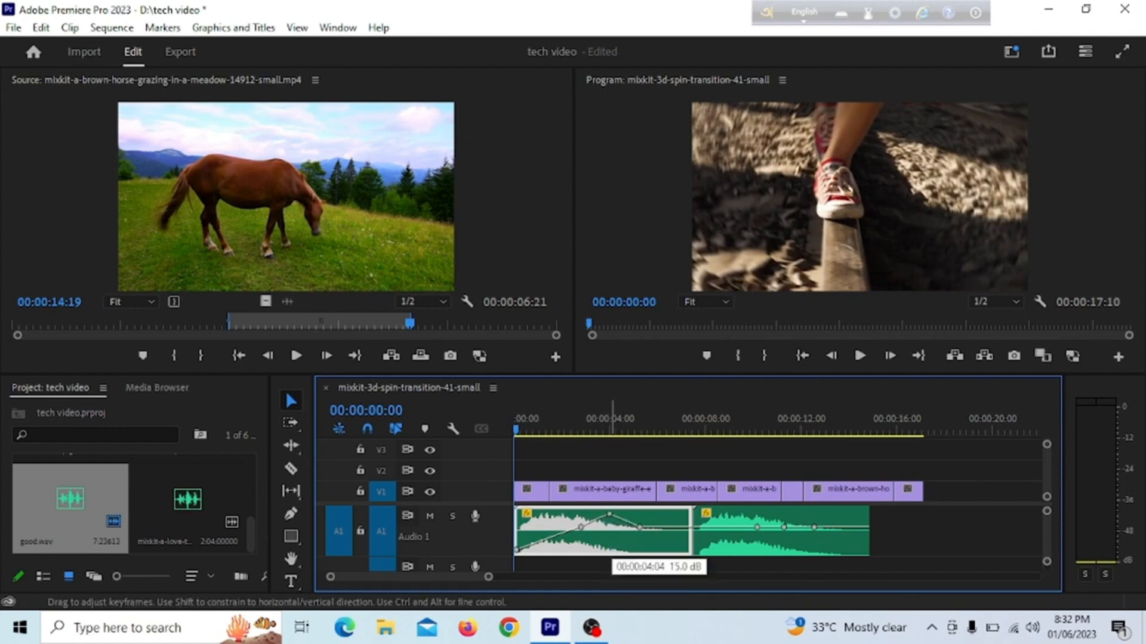
left_click_drag(605, 515, 606, 515)
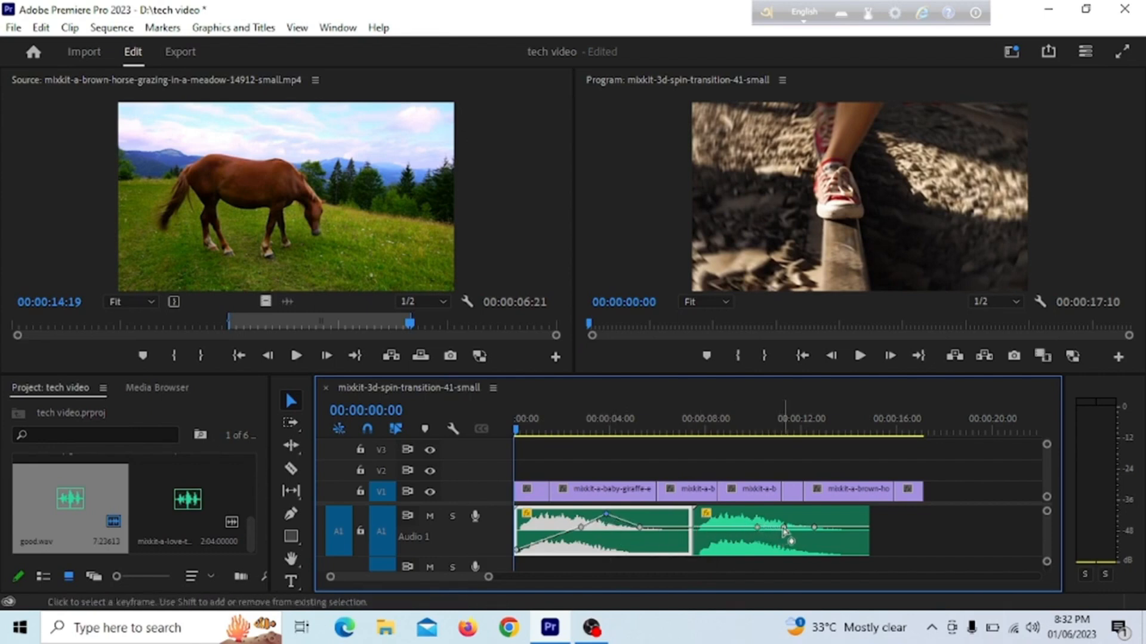
- Pull the middle volume keyframe of the second audio clip down to the clip's lower edge and play the sequence to its end
left_click_drag(784, 529, 780, 549)
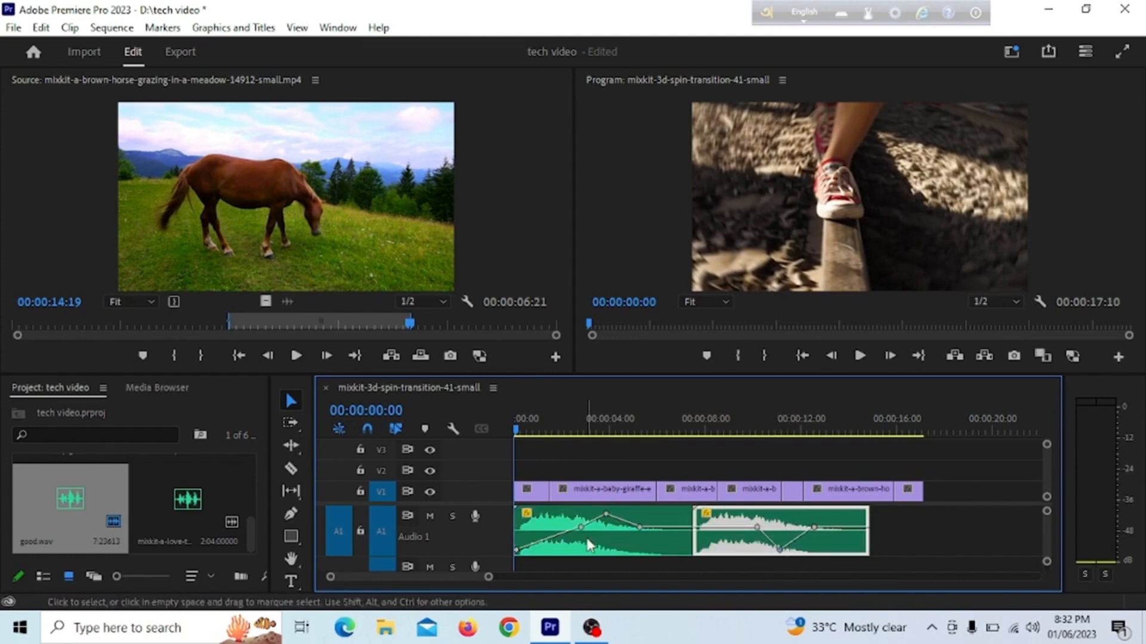
left_click(859, 357)
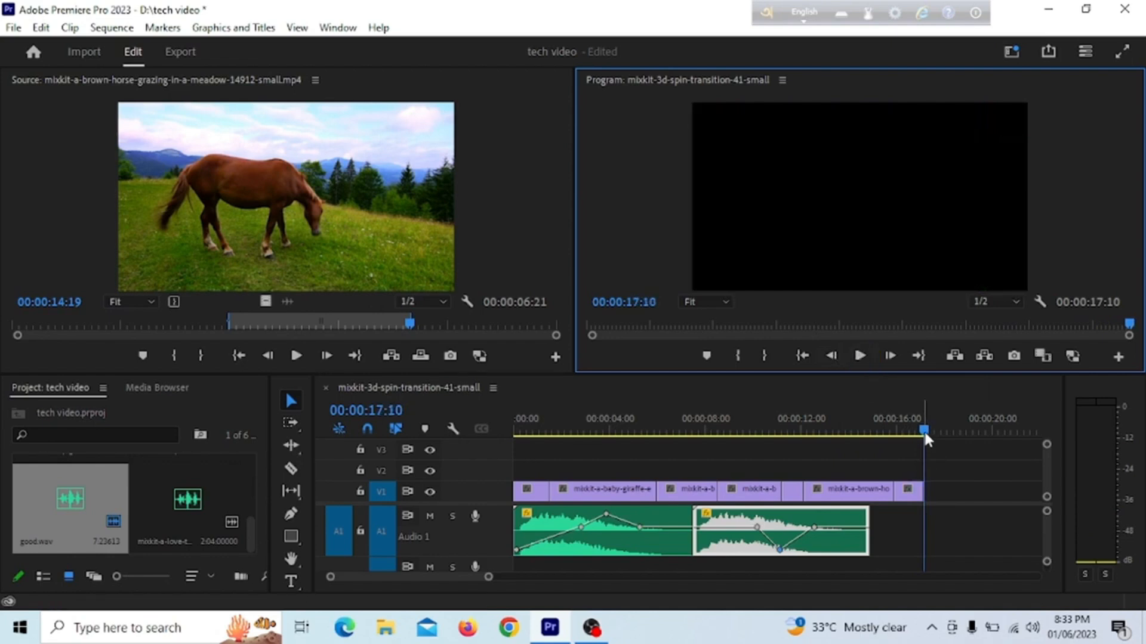
- Return the playhead to the start of the sequence and briefly preview the opening with its audio fade-in
left_click_drag(924, 431, 826, 530)
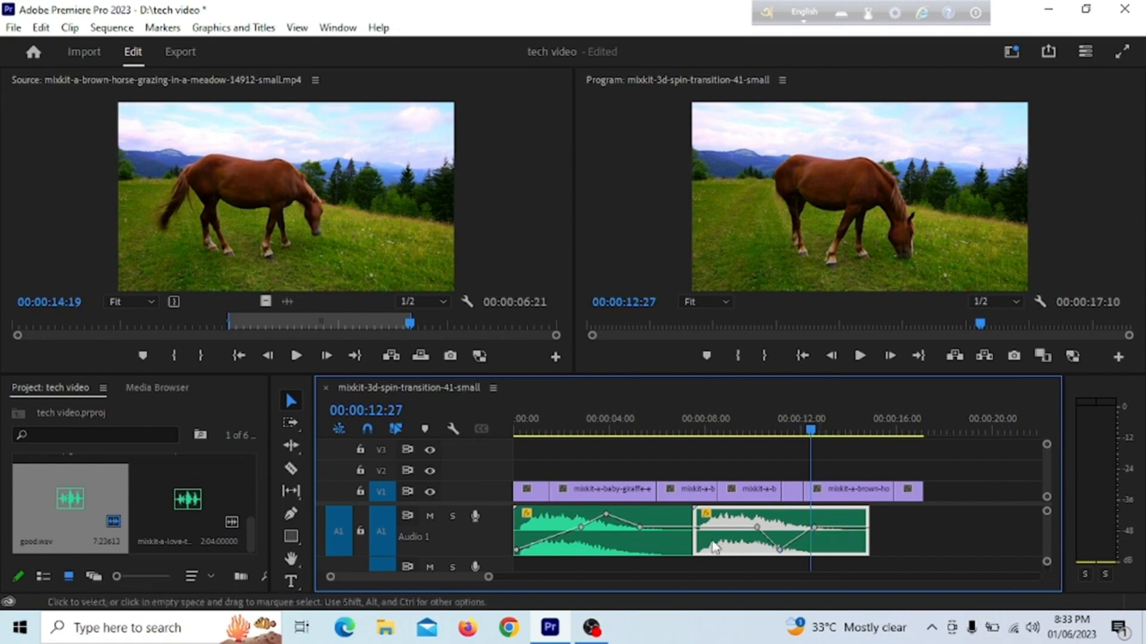
left_click_drag(662, 525, 662, 520)
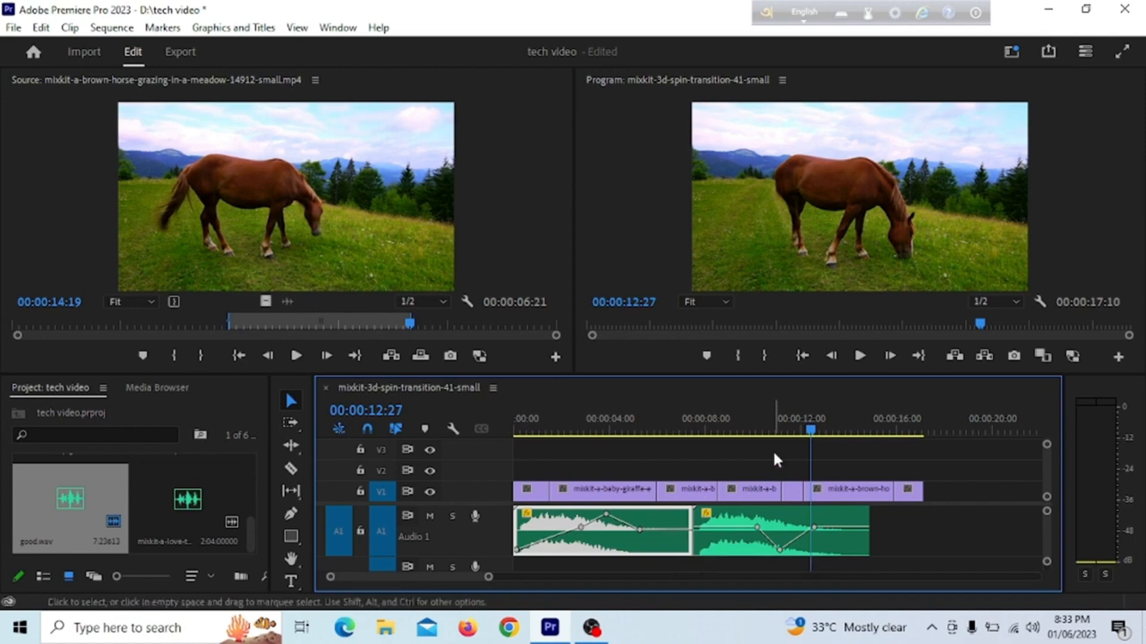
left_click_drag(809, 438, 515, 511)
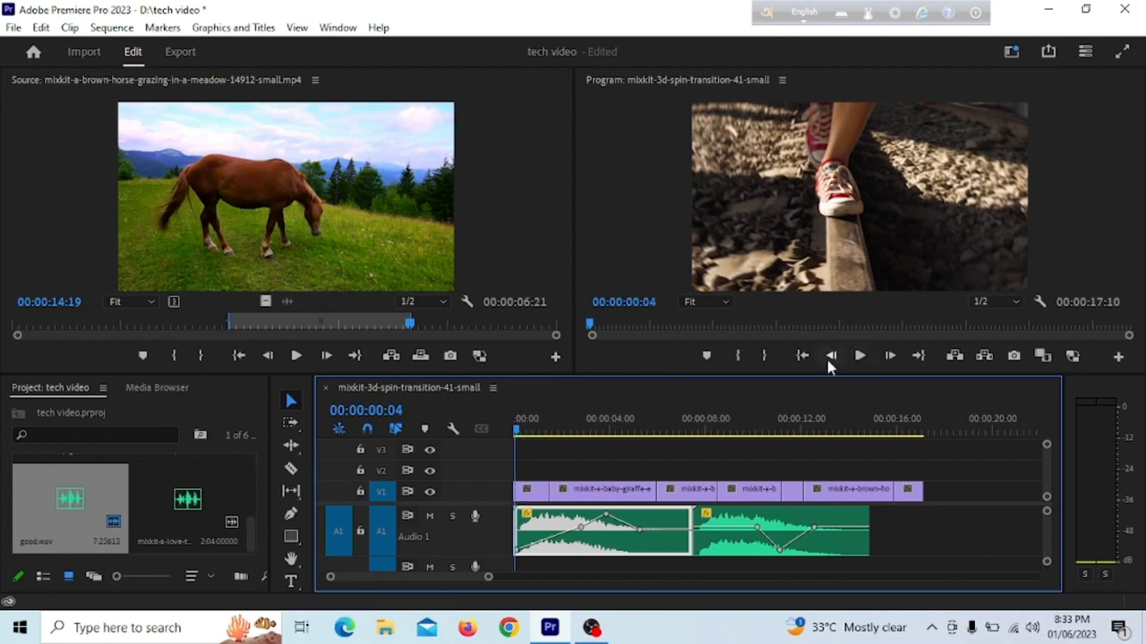
left_click(859, 356)
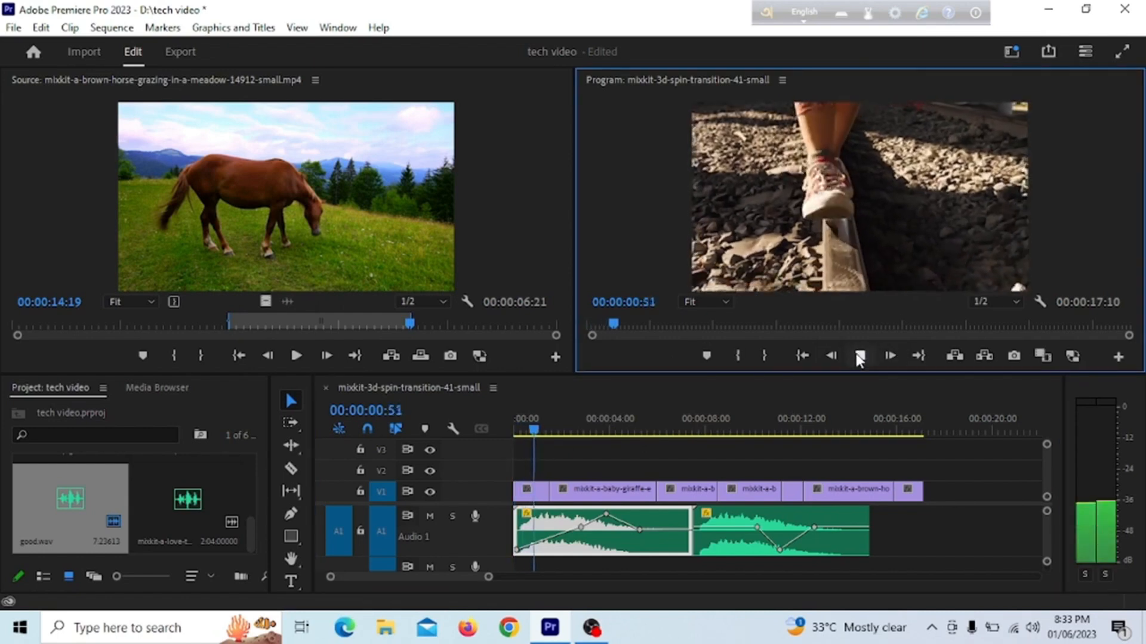
key("space")
- Apply the default video transition to the start of the first V1 clip at 00:00:00:00 and play the sequence
left_click_drag(535, 427, 507, 450)
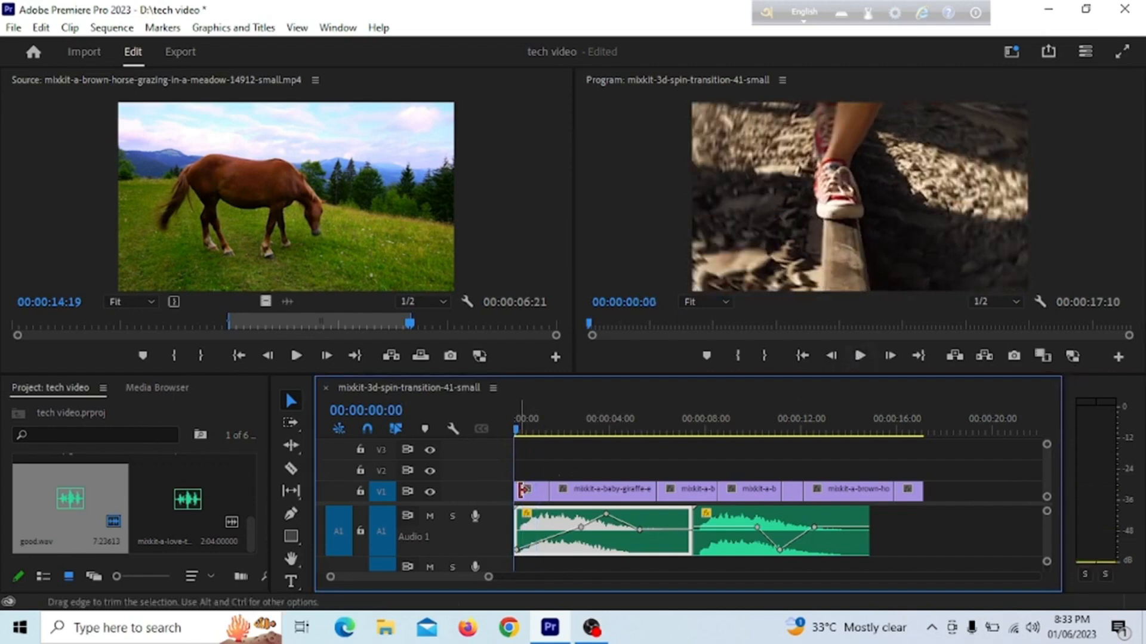
left_click(522, 490)
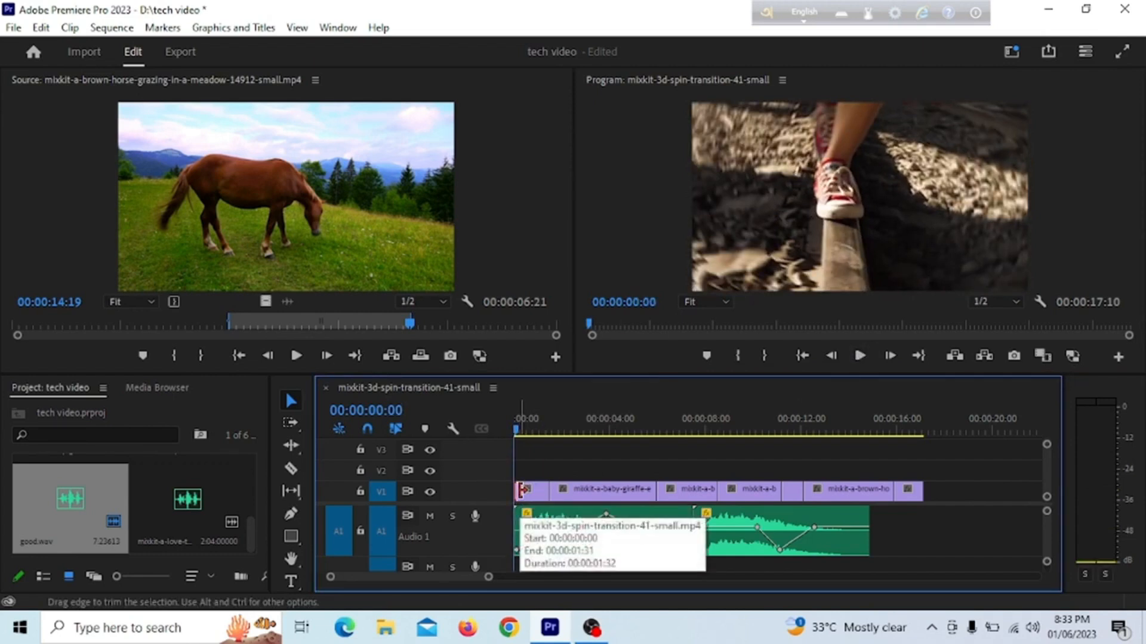
key("ctrl+d")
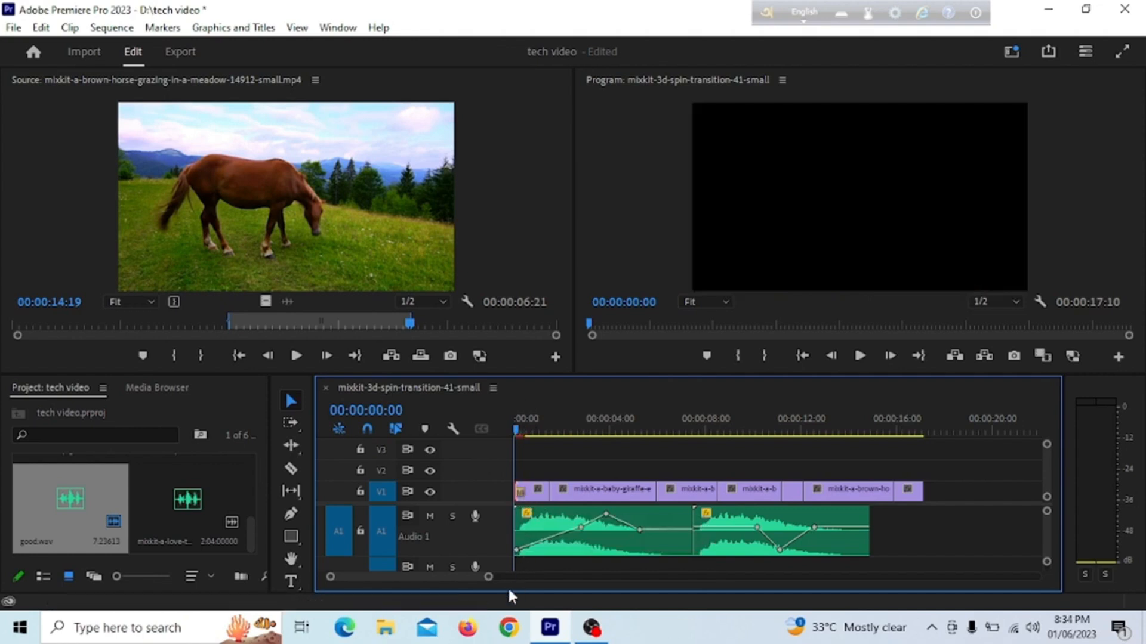
mouse_move(488, 582)
left_mouse_down()
mouse_move(451, 583)
mouse_move(484, 587)
left_mouse_up()
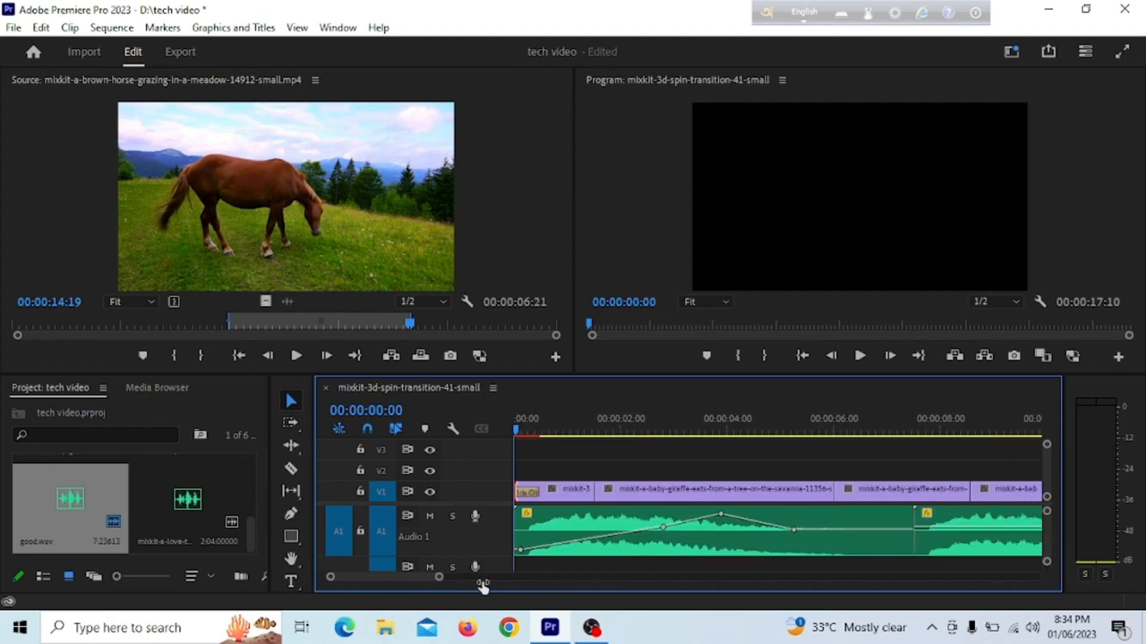
left_click(860, 356)
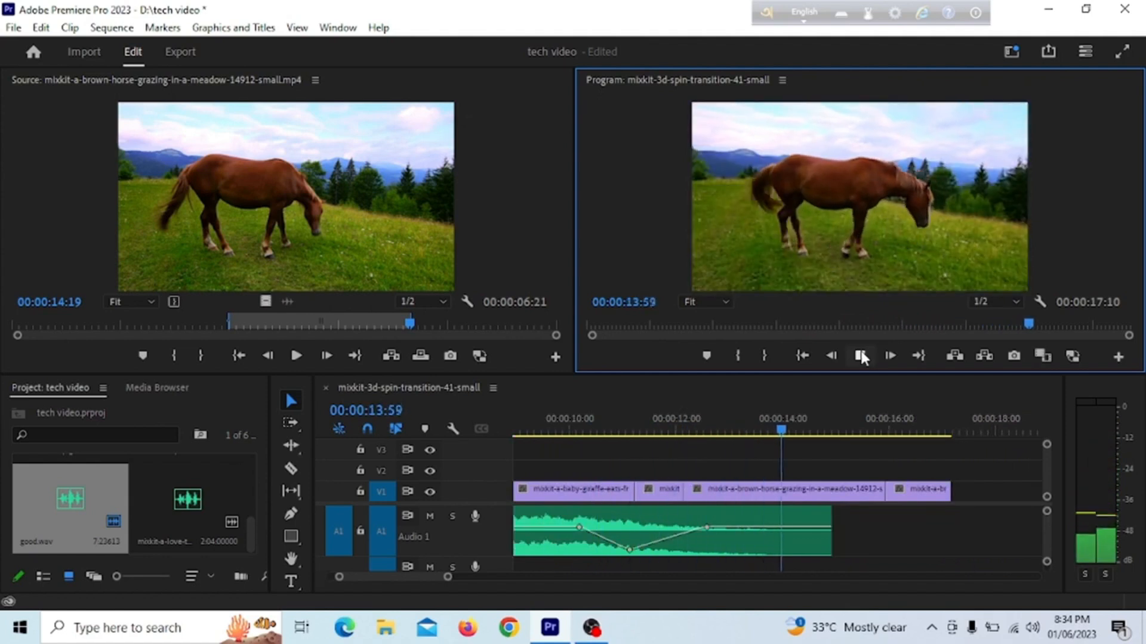
left_click(860, 356)
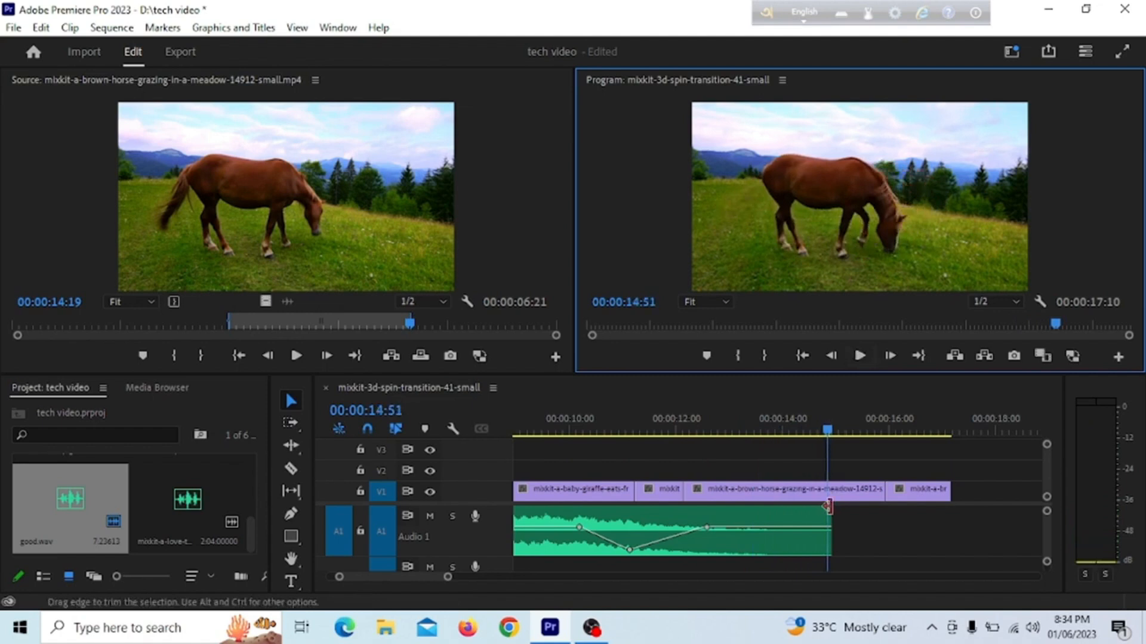
- Apply the default video transition to the end of the last V1 clip, preview it and return to the sequence start
left_click(941, 493)
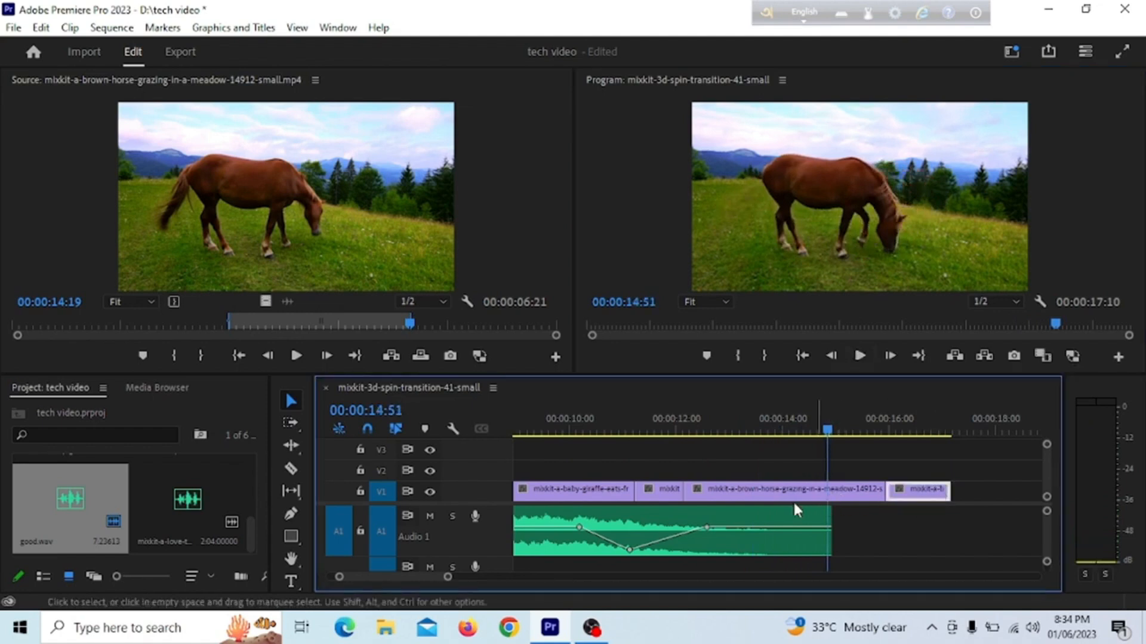
key("ctrl+d")
left_click(860, 356)
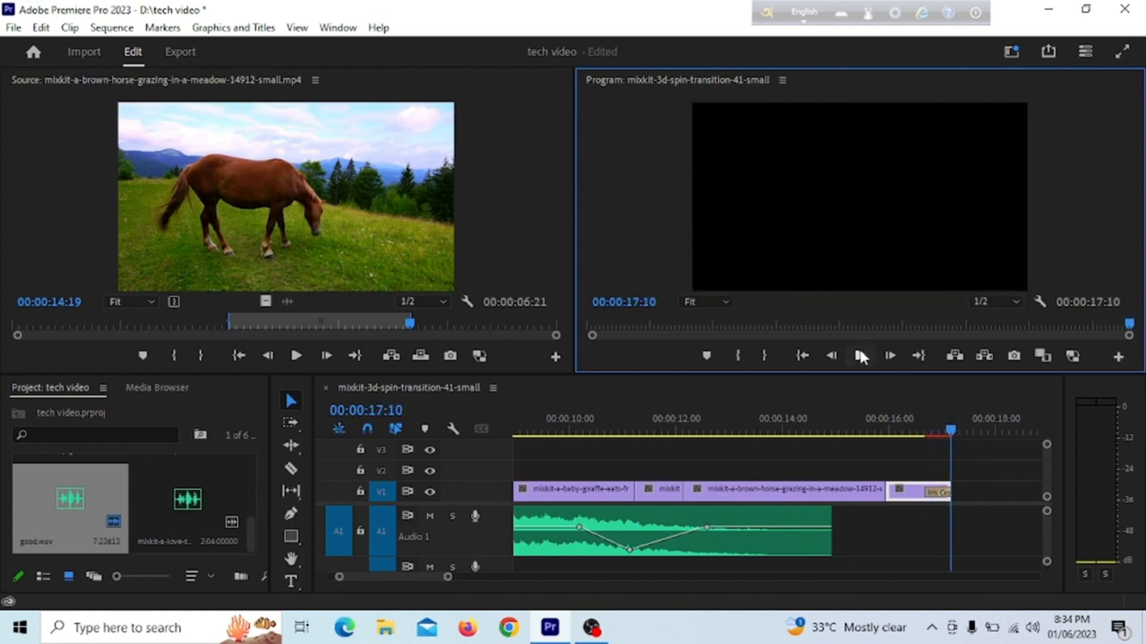
left_click(860, 355)
left_click_drag(949, 439, 517, 488)
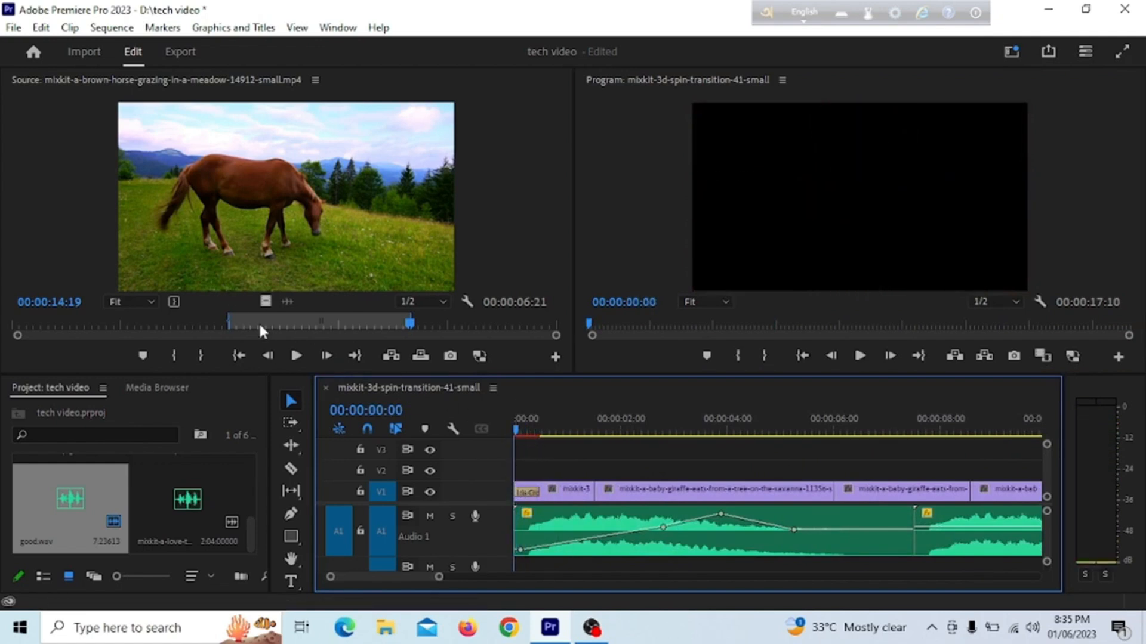
- Import the Global Village part 2 video from the edit done folder on USB Drive (E:) and open it in the Source monitor
left_click(11, 29)
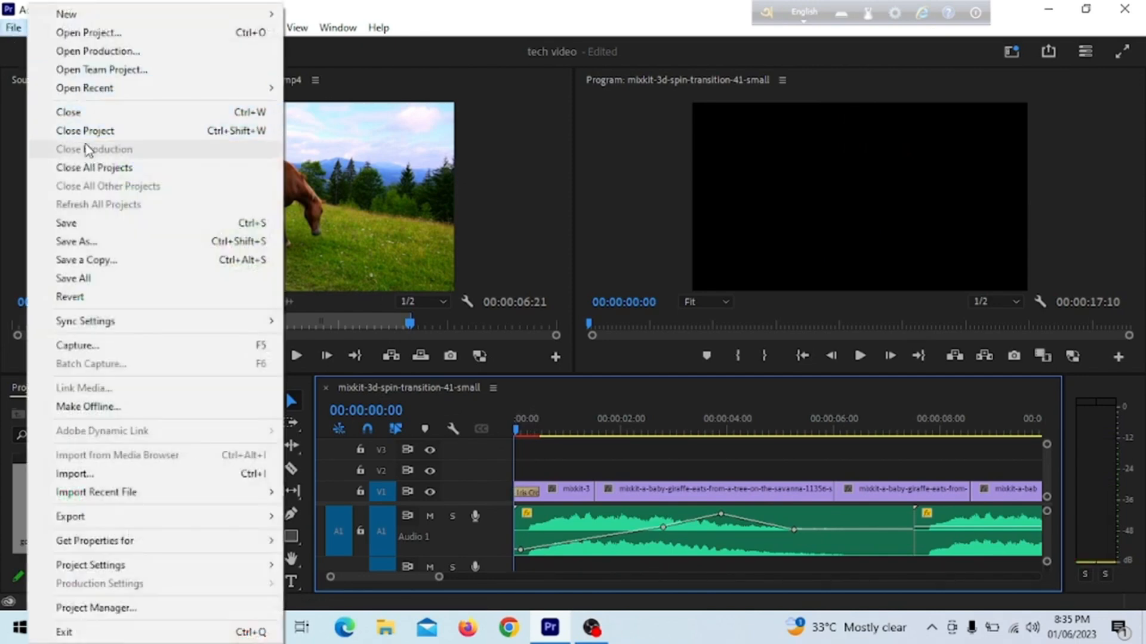
left_click(87, 475)
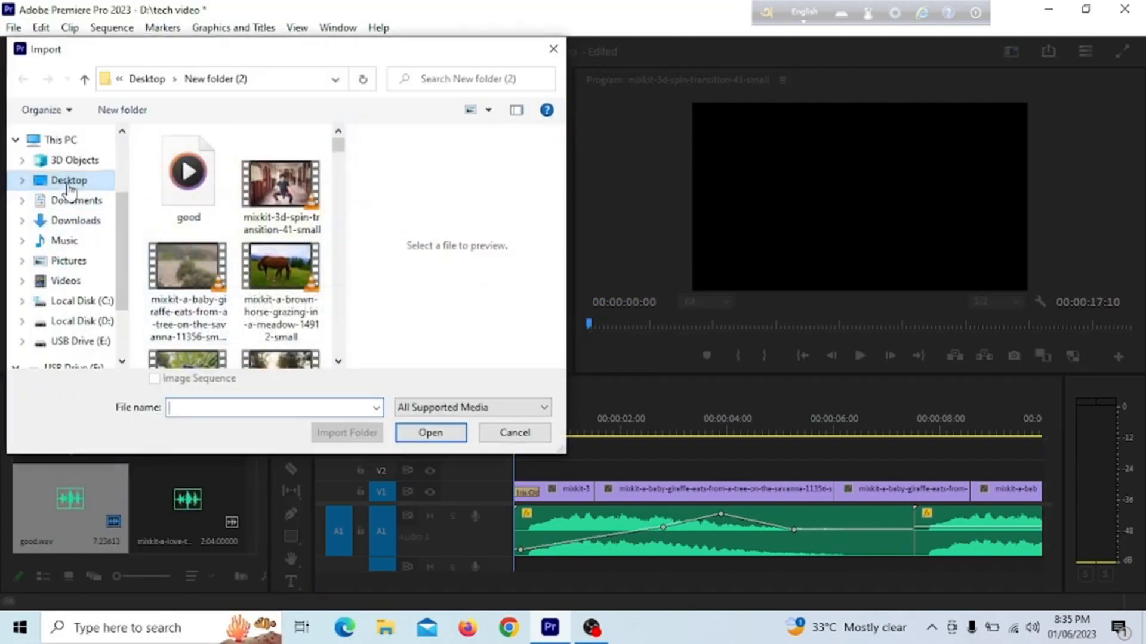
left_click(72, 223)
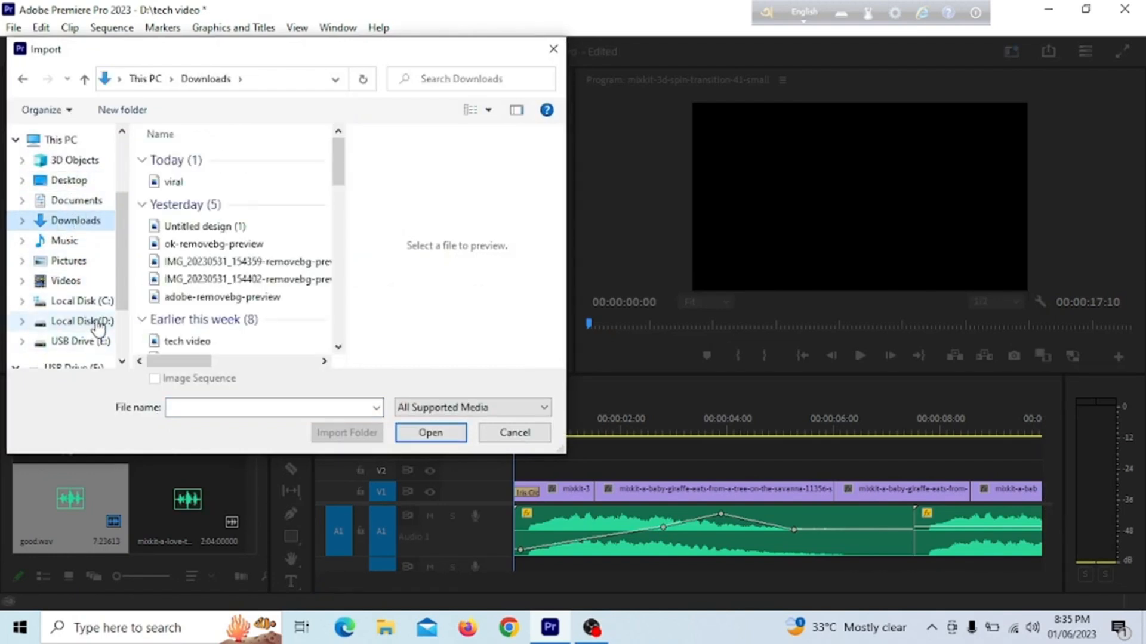
left_click(98, 343)
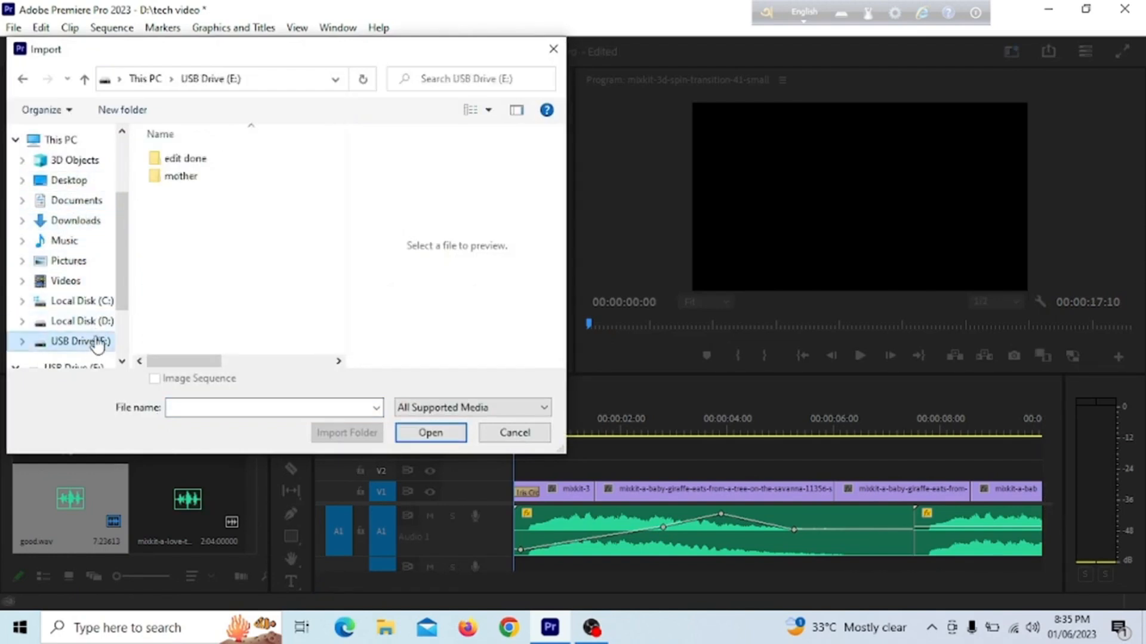
double_click(214, 160)
double_click(224, 160)
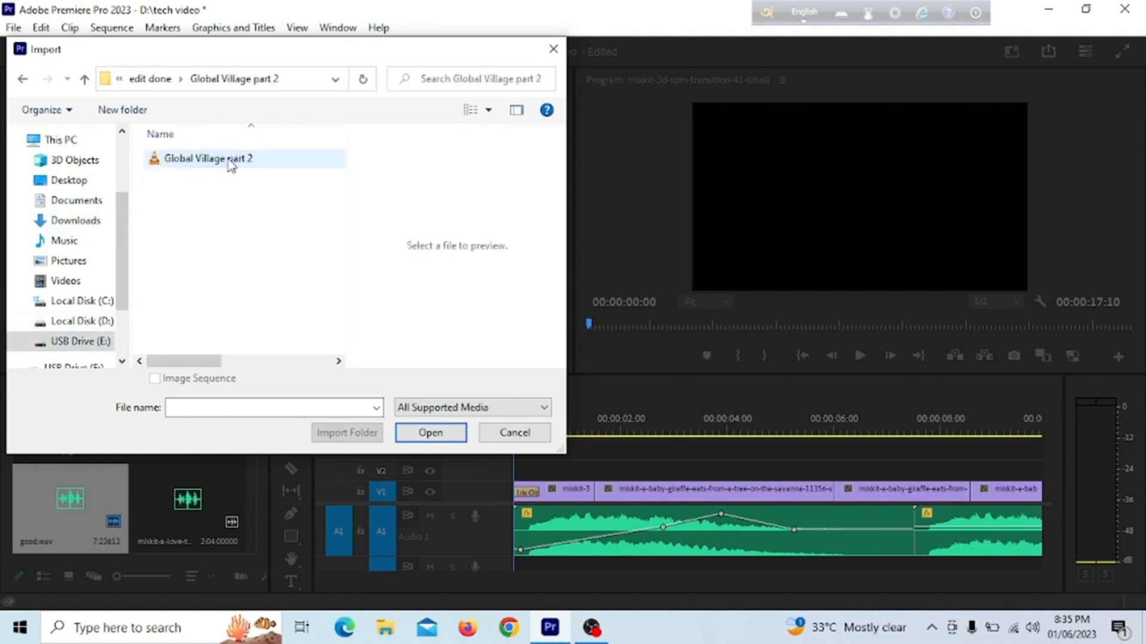
left_click(229, 159)
left_click(418, 432)
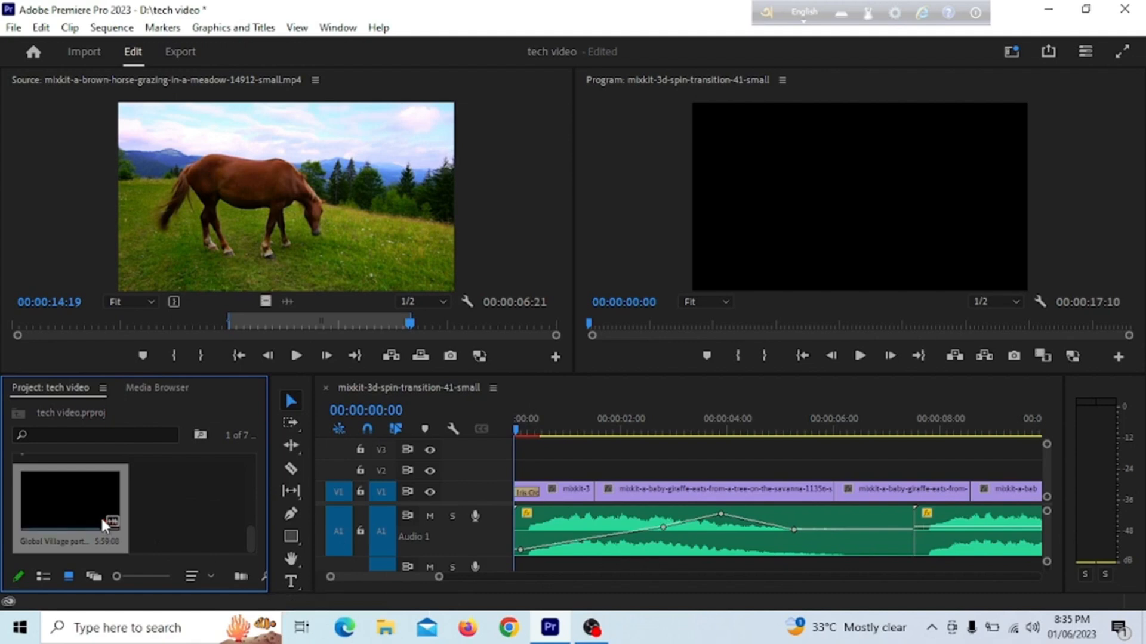
left_click(253, 203)
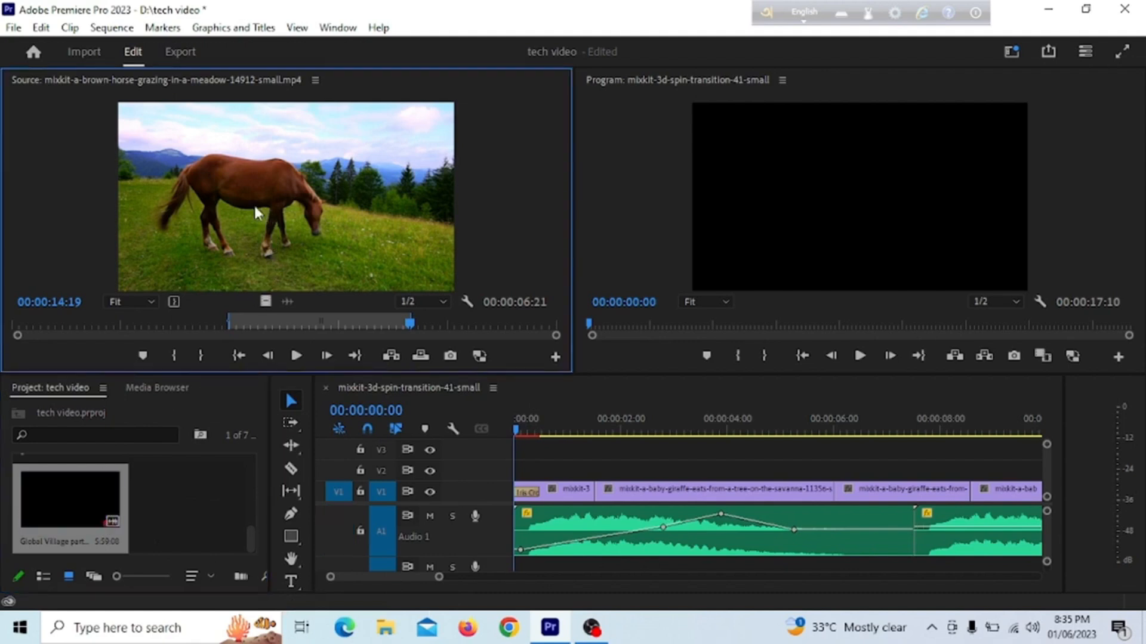
double_click(62, 498)
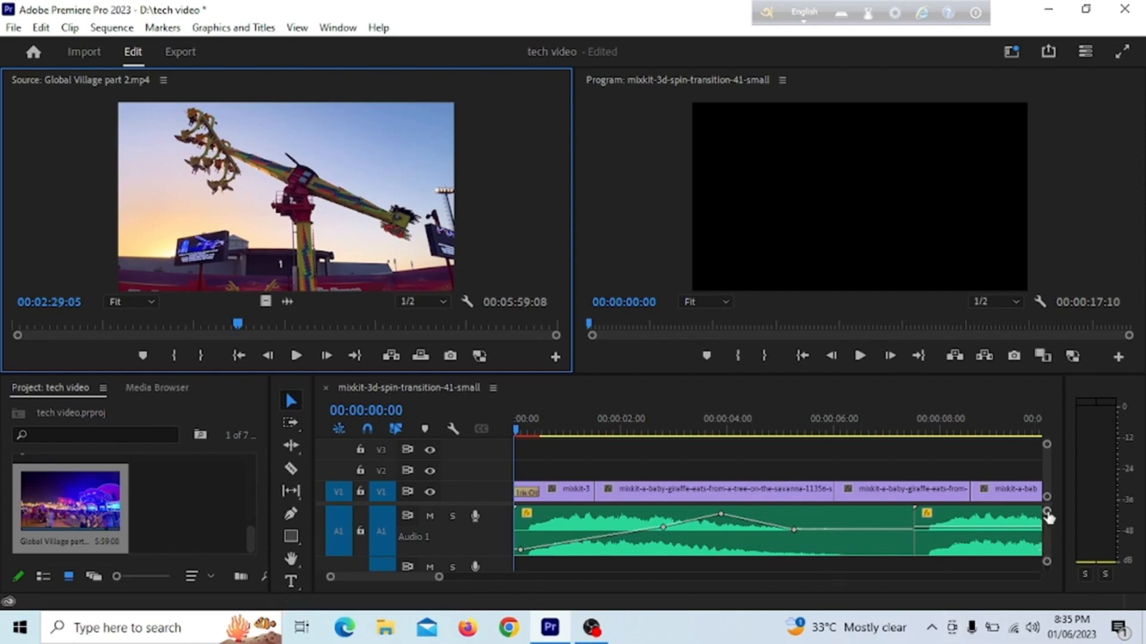
- Collapse the audio tracks and place Global Village part 2.mp4 on V2 and A2 at the start of the sequence
left_click_drag(1048, 513, 1051, 486)
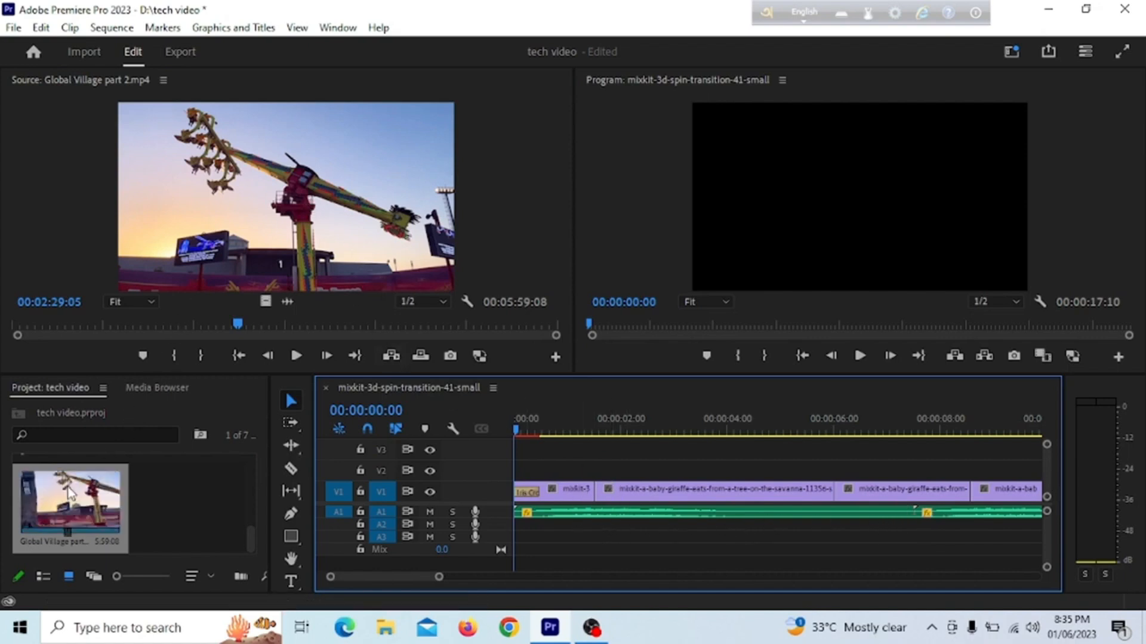
left_click_drag(77, 474, 528, 529)
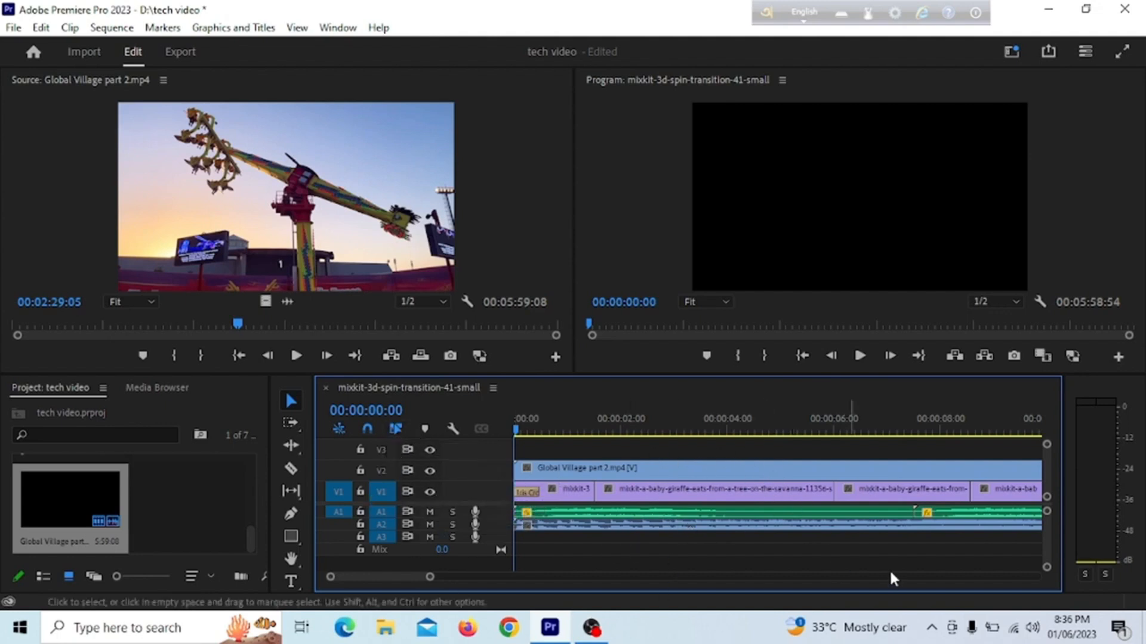
- Delete the linked Global Village part 2.mp4 clip from the timeline and undo the deletion
left_click(674, 469)
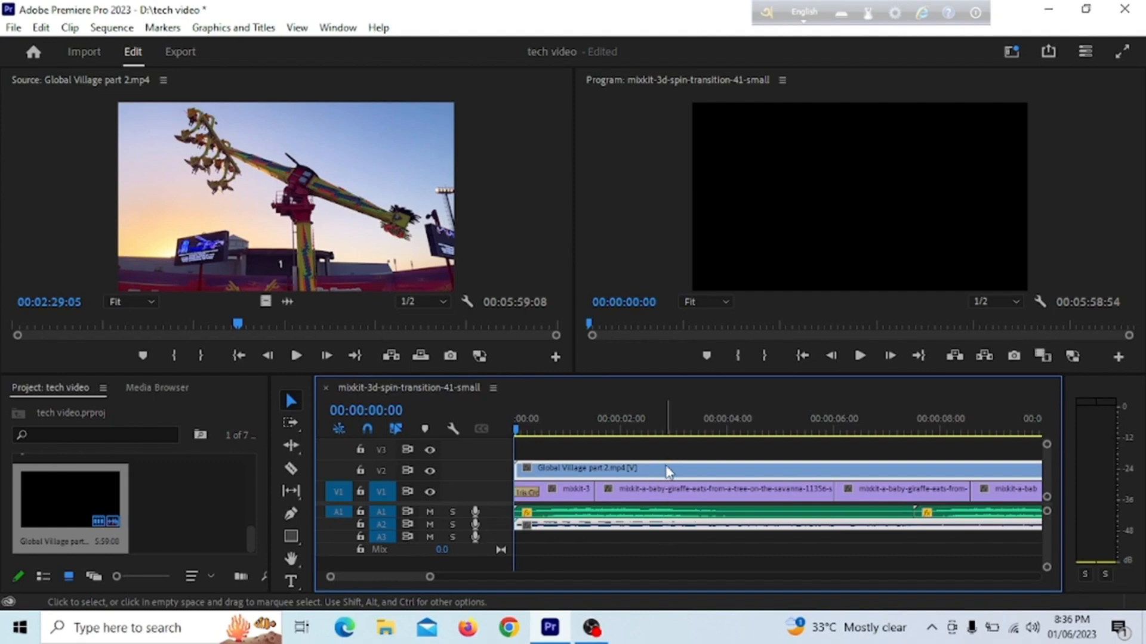
mouse_move(666, 469)
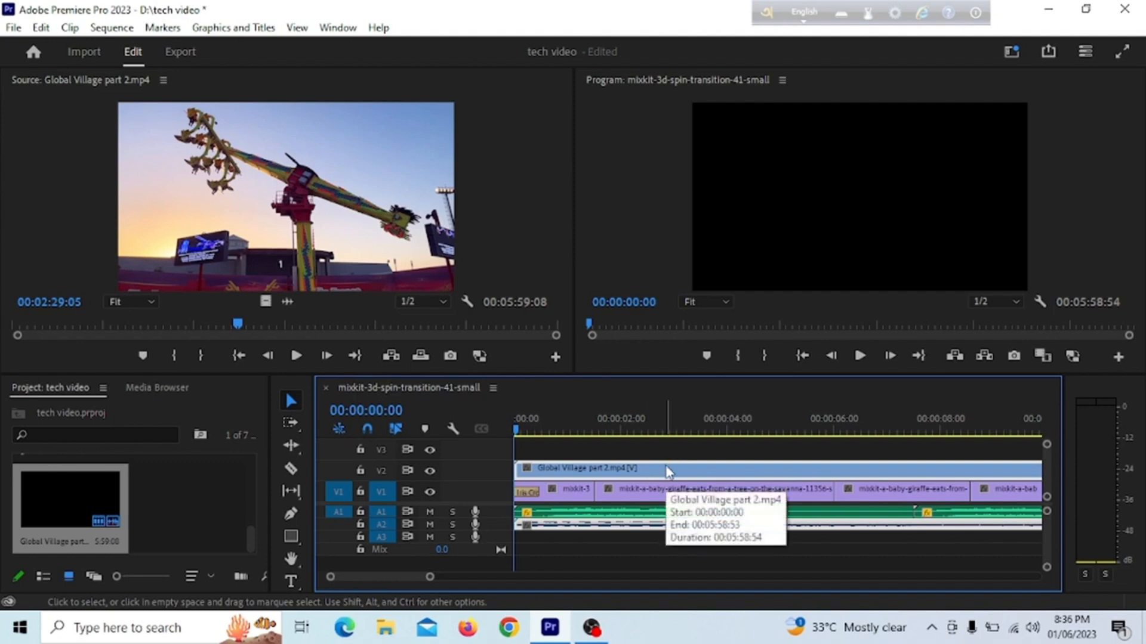
key("Delete")
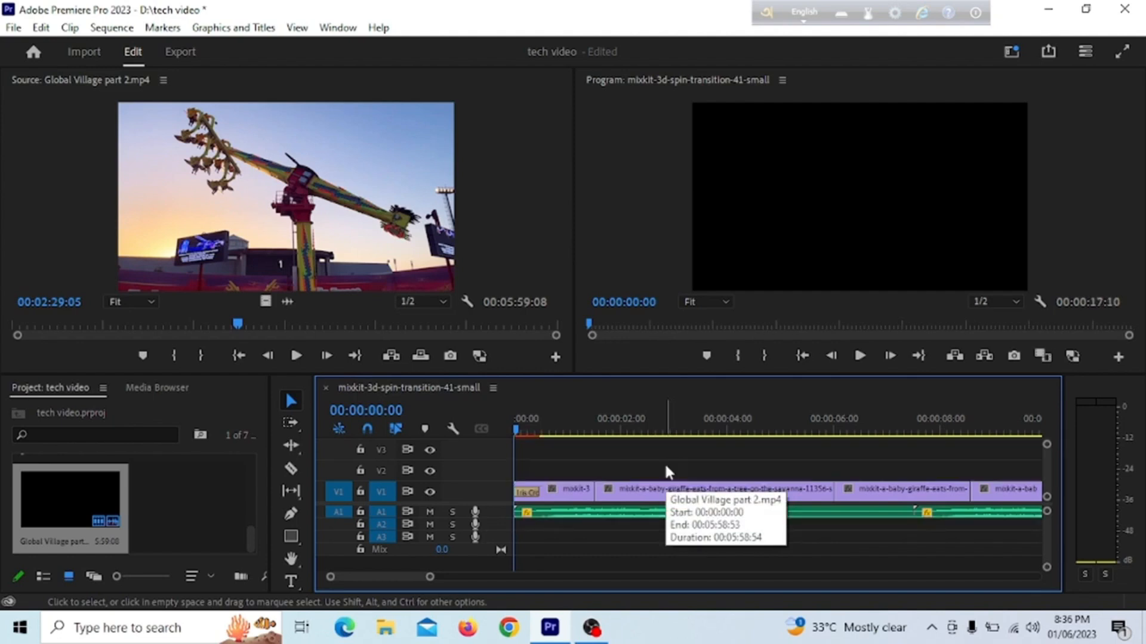
key("ctrl+z")
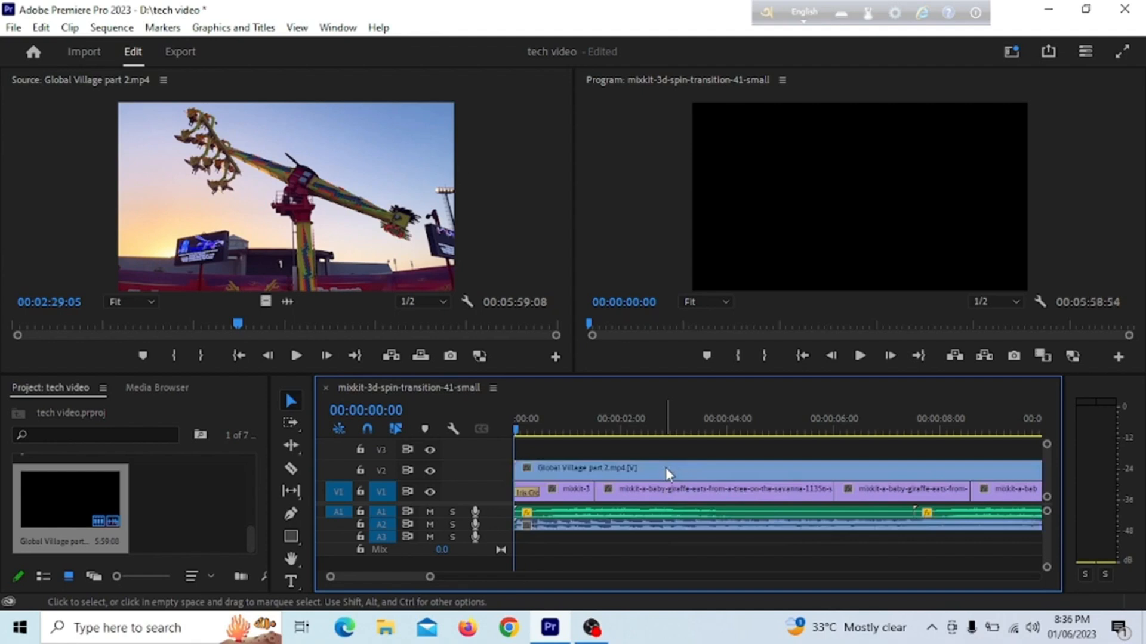
- Unlink the Global Village part 2.mp4 clip, move its video part to V3 and delete only that video part
left_click(664, 472)
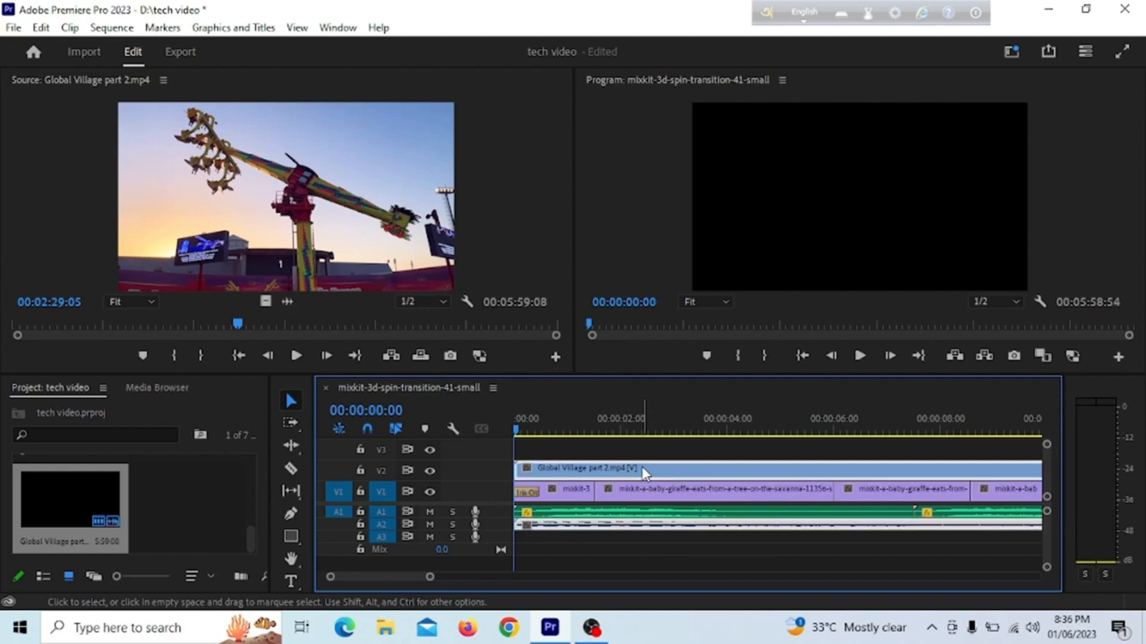
right_click(643, 472)
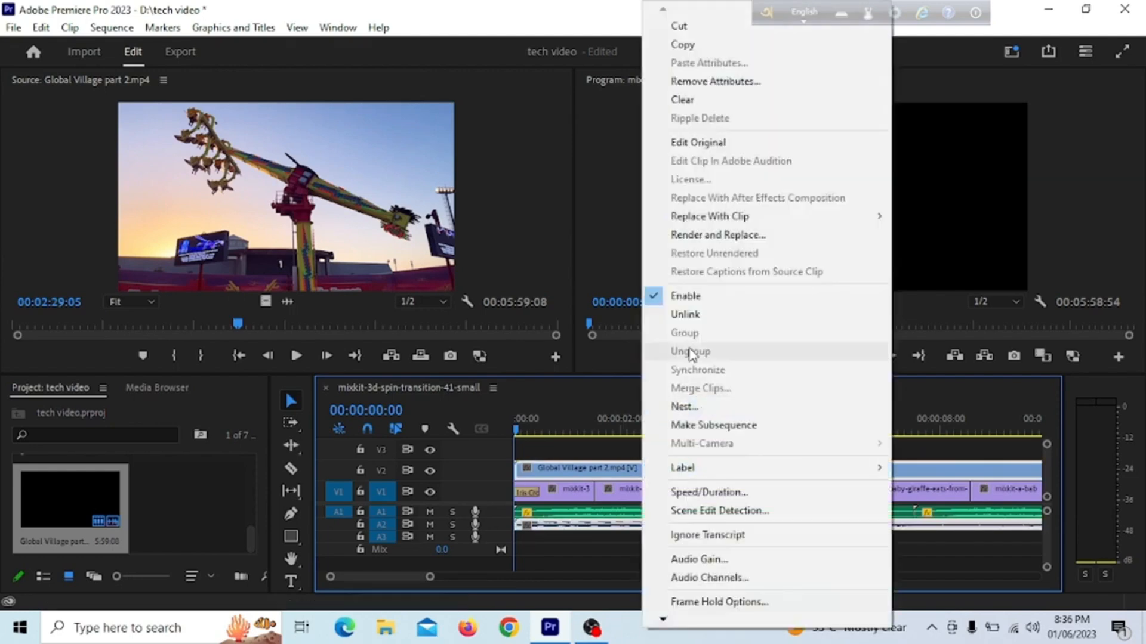
left_click(689, 316)
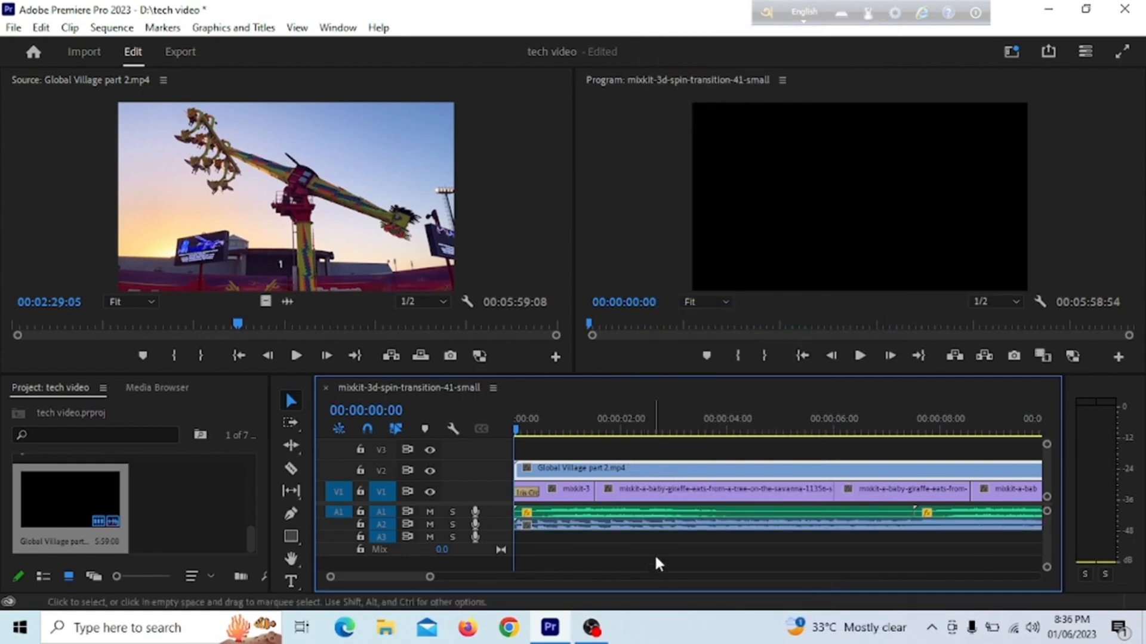
left_click_drag(673, 475, 671, 451)
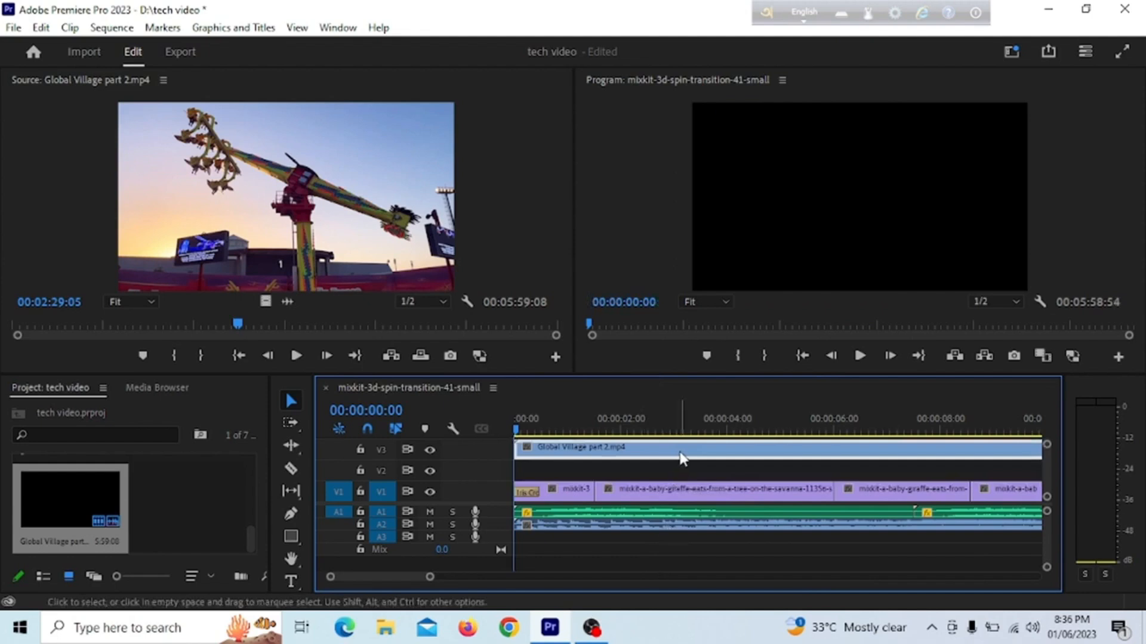
key("Delete")
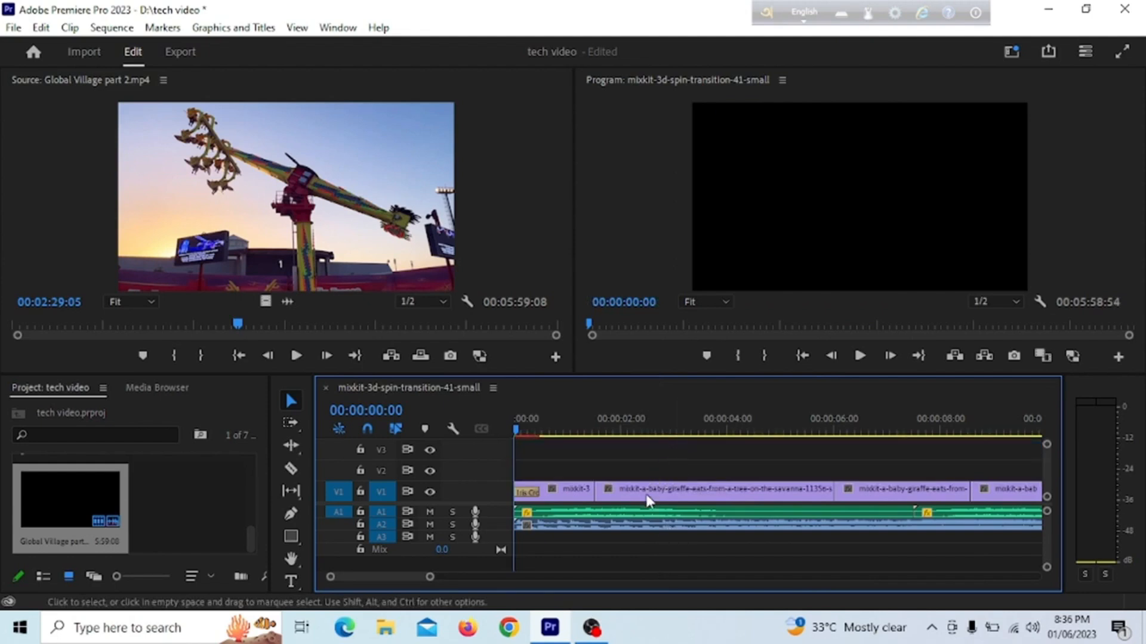
- Play the sequence to hear the A2 audio, return to the beginning and briefly play the opening again
left_click(860, 356)
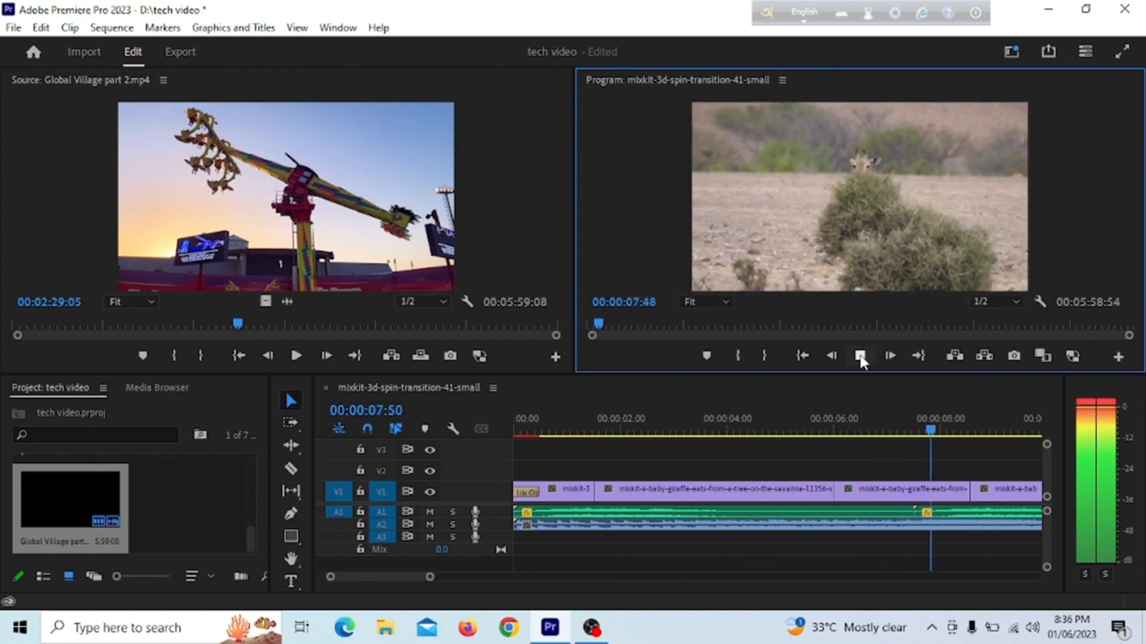
left_click(860, 357)
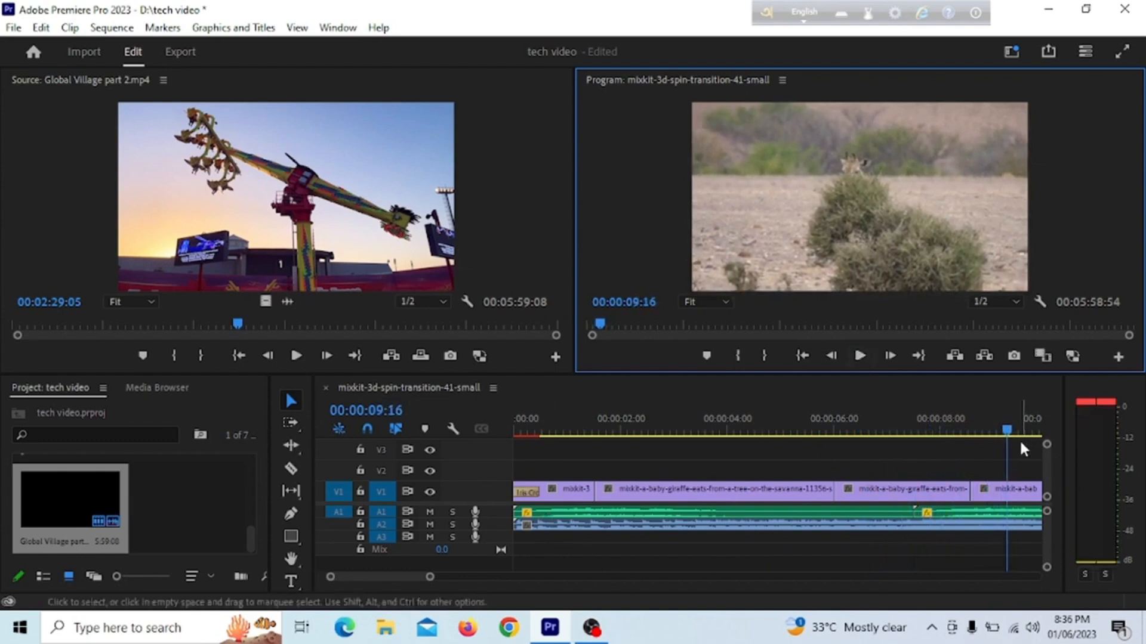
left_click_drag(1008, 430, 504, 473)
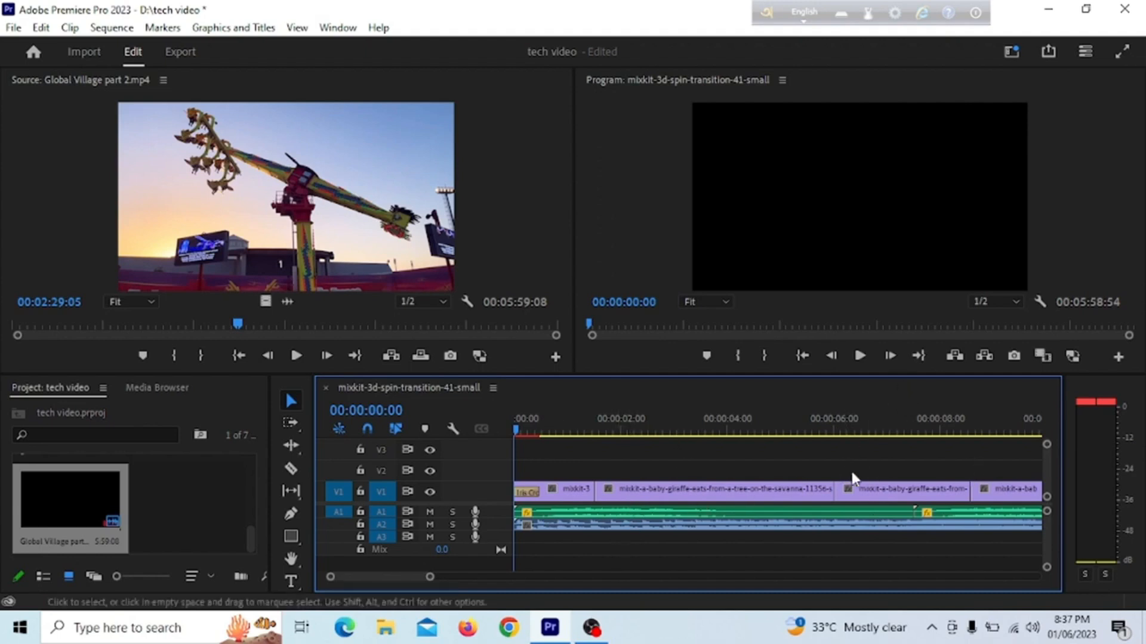
left_click(858, 355)
left_click(857, 354)
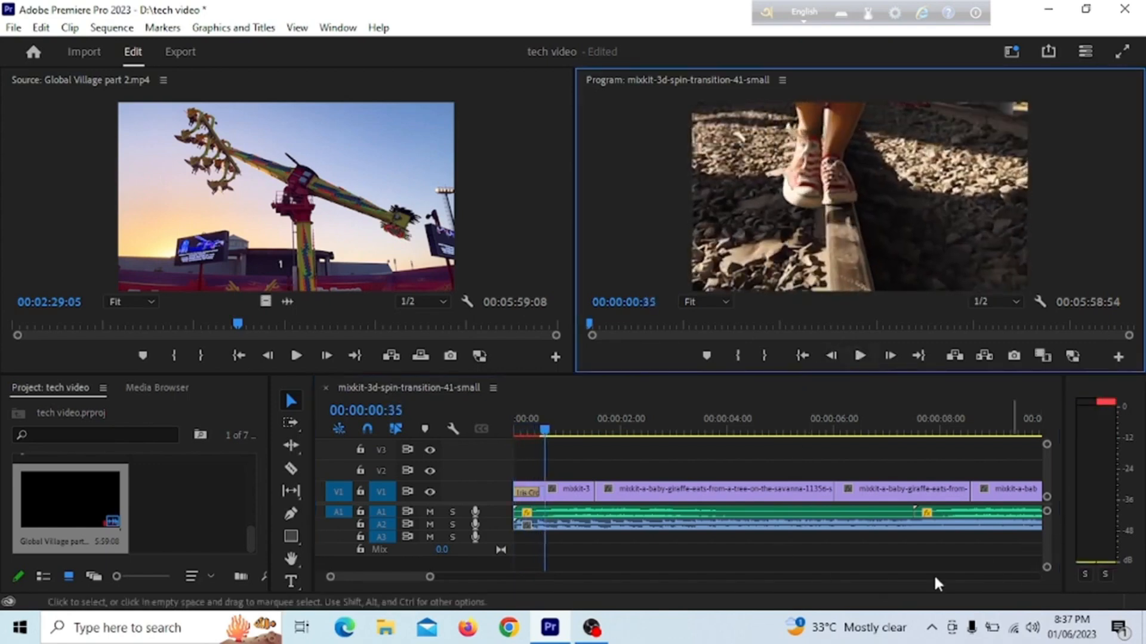